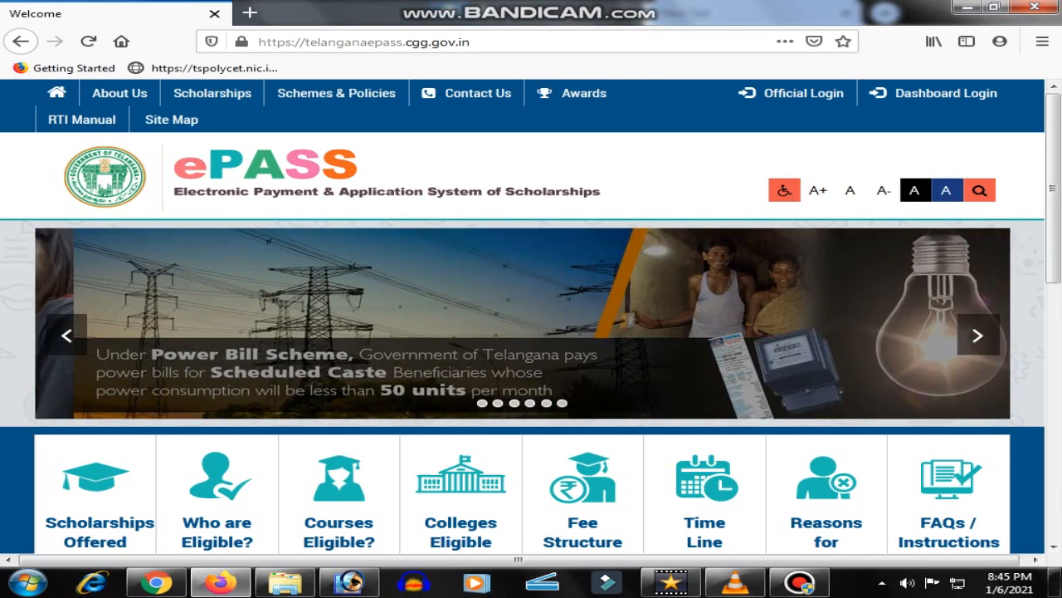
# Go to Post Matric Scholarship Services and start the 2020-21 Fresh Registration
pyautogui.scroll(-2, 531, 315)
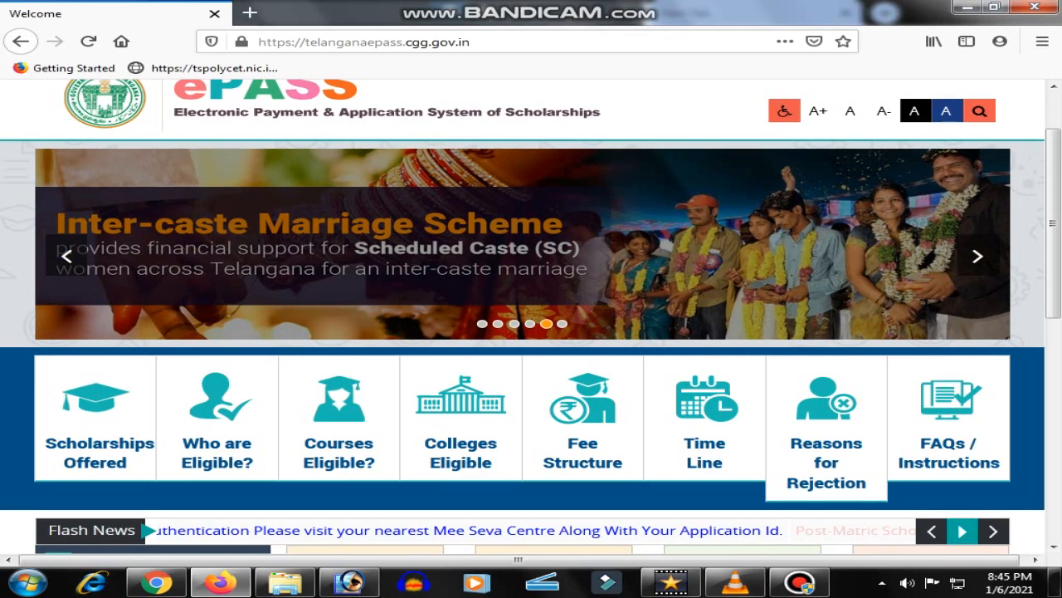
pyautogui.scroll(-3, 531, 316)
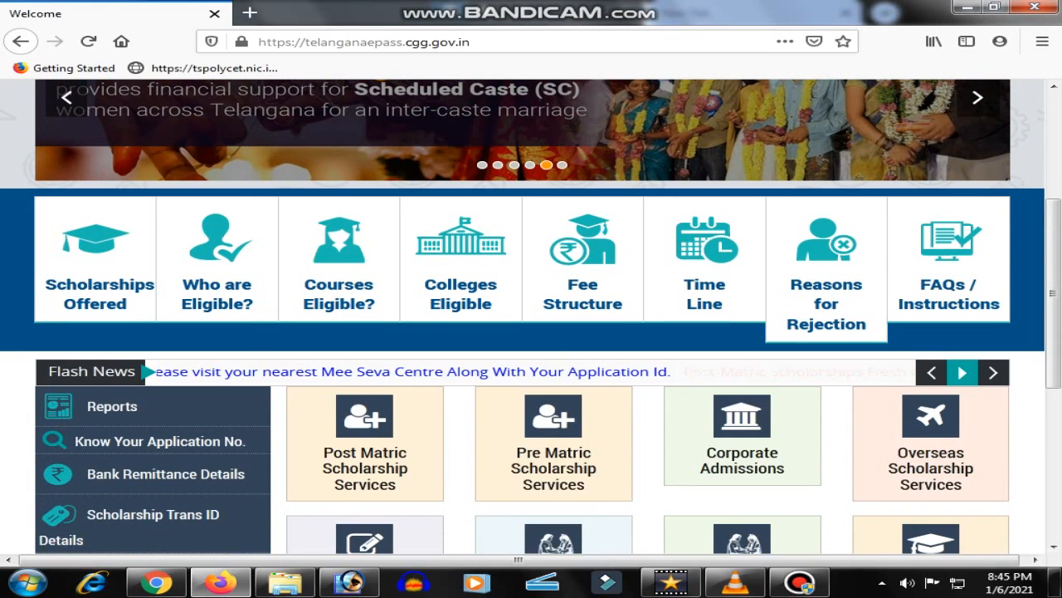
pyautogui.scroll(-3, 581, 249)
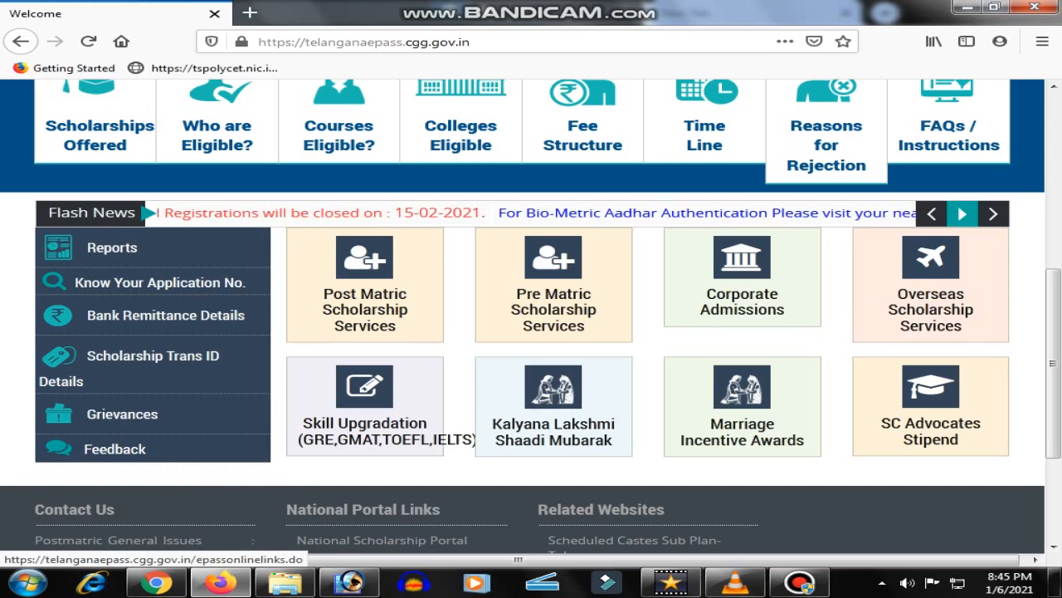
pyautogui.click(365, 309)
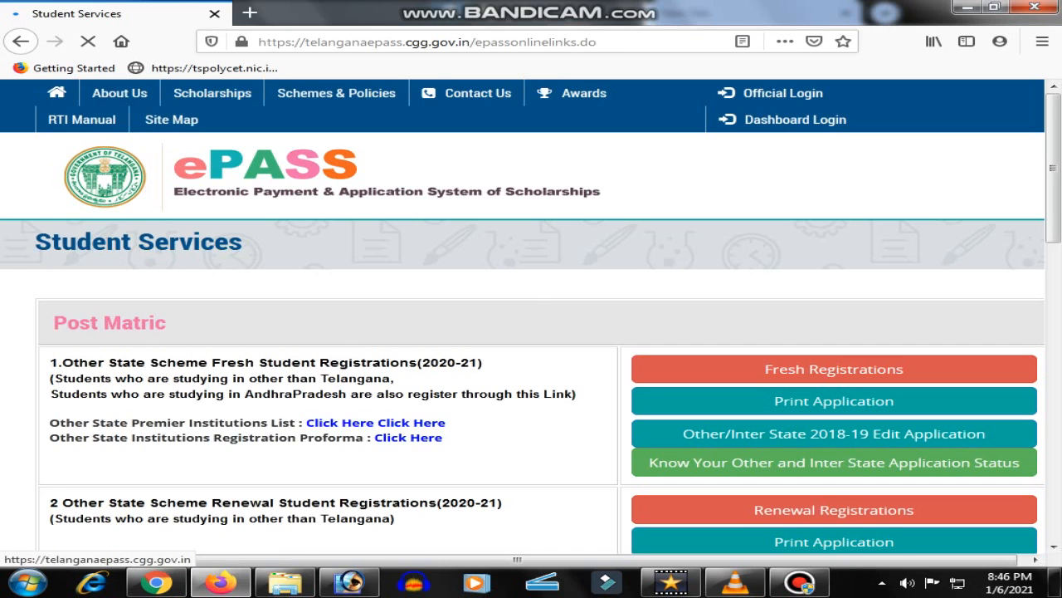
pyautogui.scroll(-4, 531, 316)
pyautogui.scroll(-1, 834, 373)
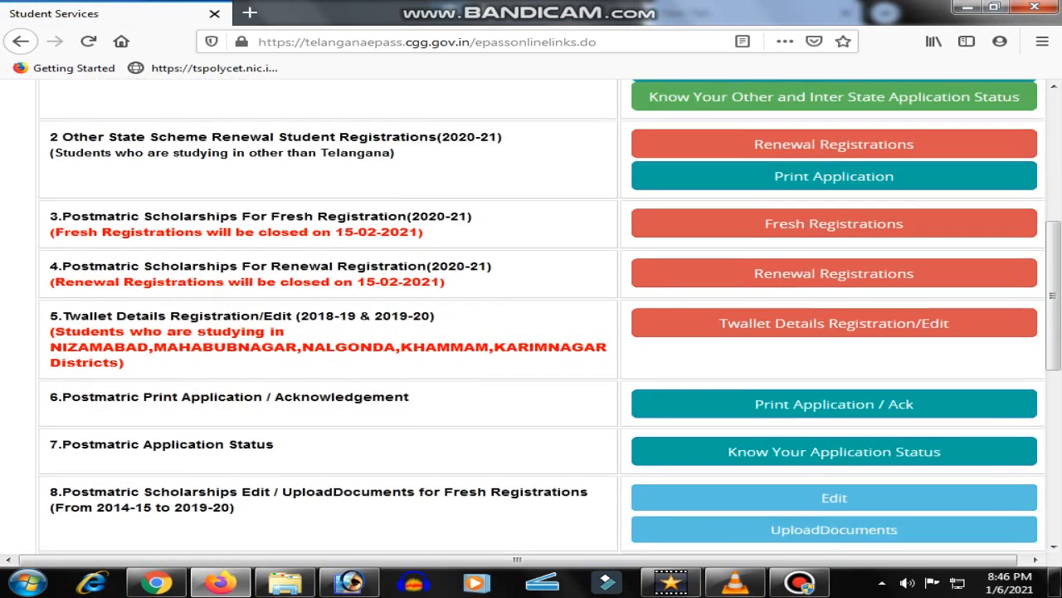
pyautogui.scroll(1, 834, 373)
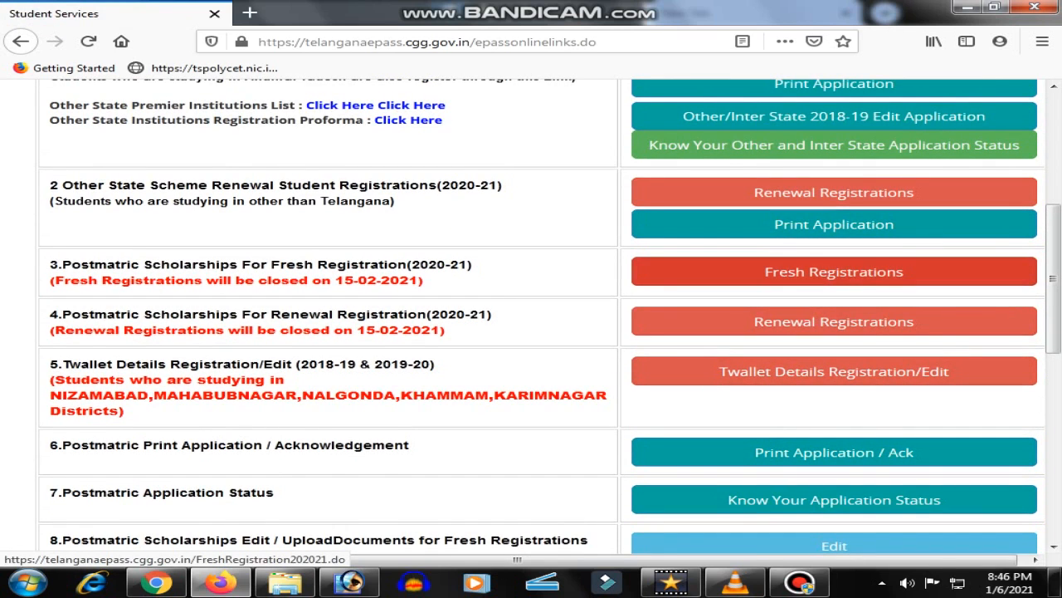
pyautogui.click(834, 271)
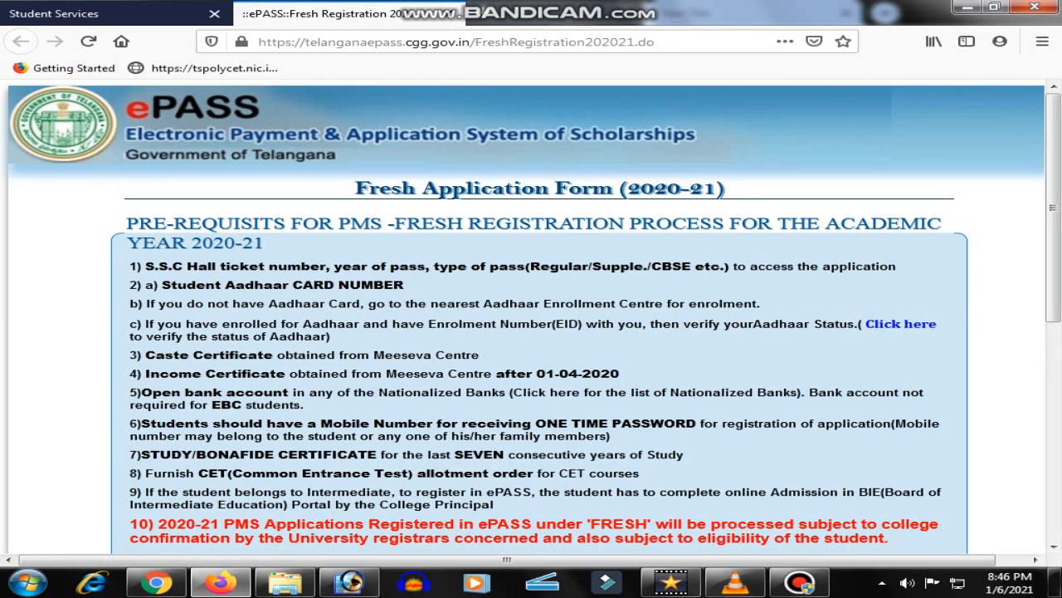
# Tick the passport photo, Aadhaar card, bank pass book and study/bonafide certificate checkboxes
pyautogui.scroll(-2, 531, 315)
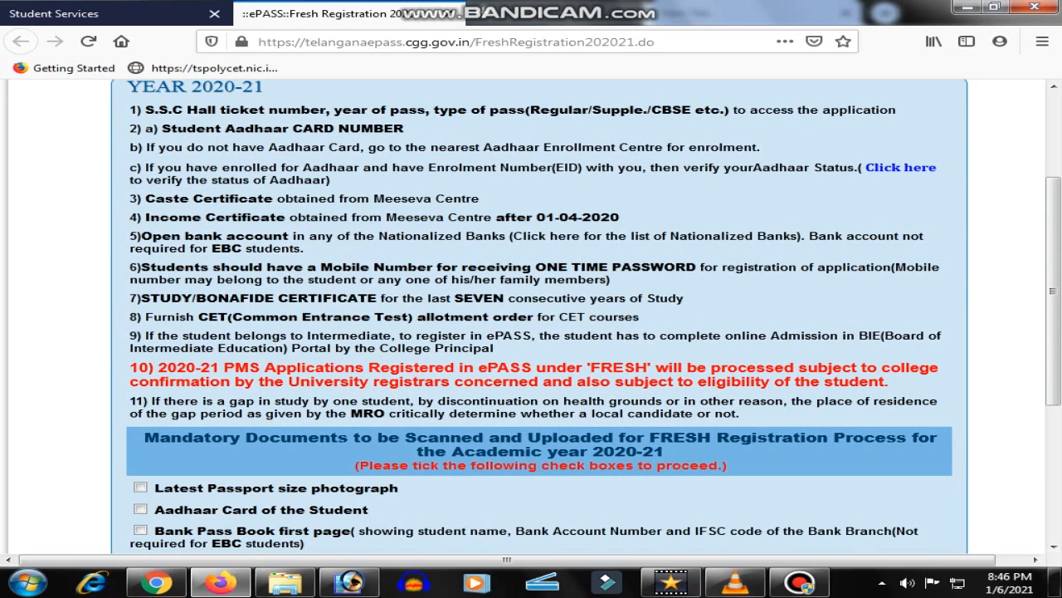
pyautogui.scroll(-2, 531, 315)
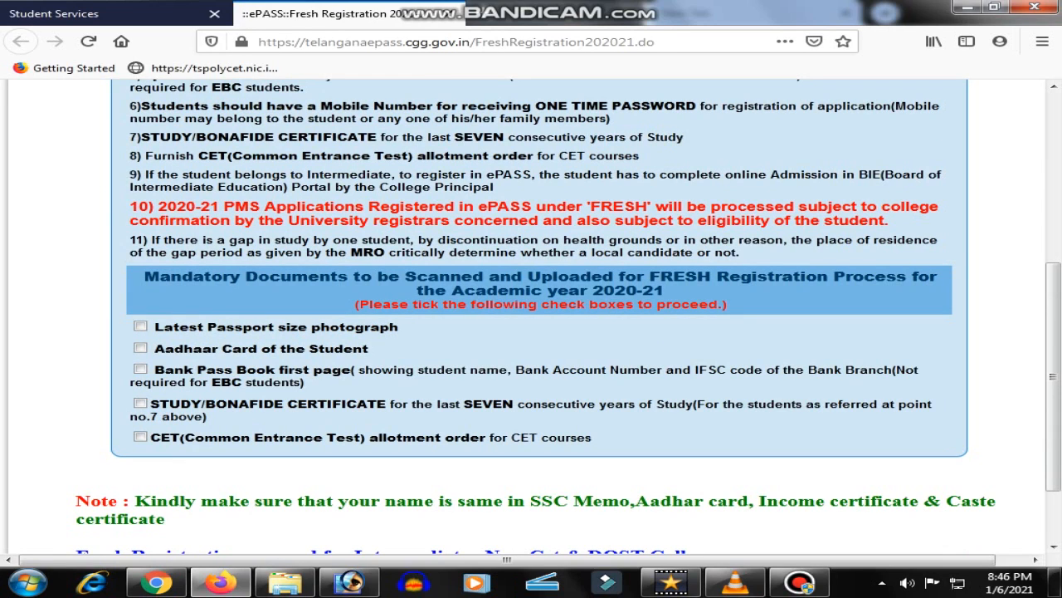
pyautogui.click(140, 326)
pyautogui.click(140, 348)
pyautogui.click(140, 369)
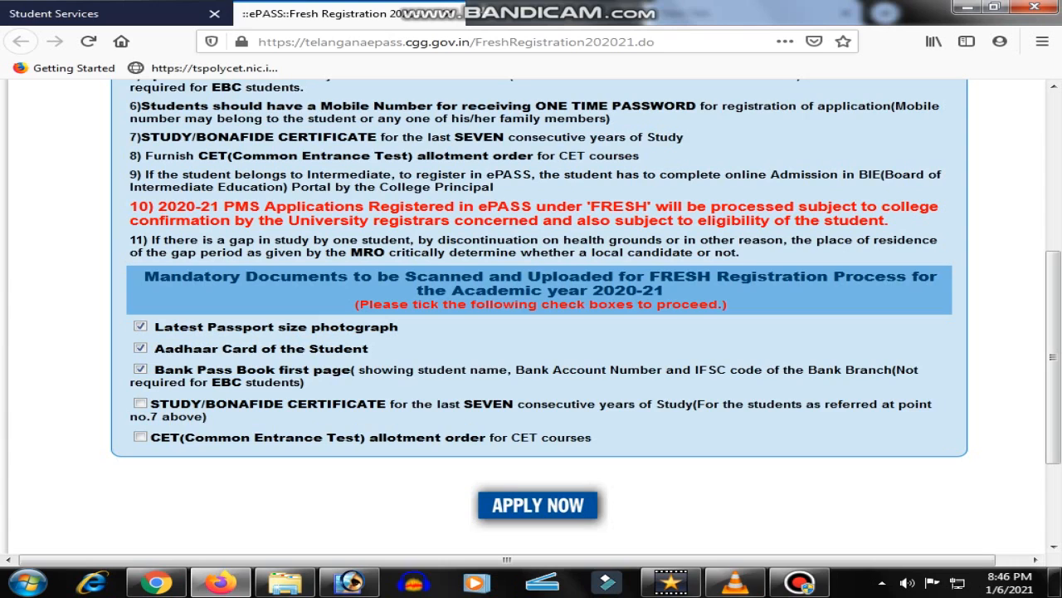
pyautogui.click(141, 403)
pyautogui.scroll(-3, 531, 315)
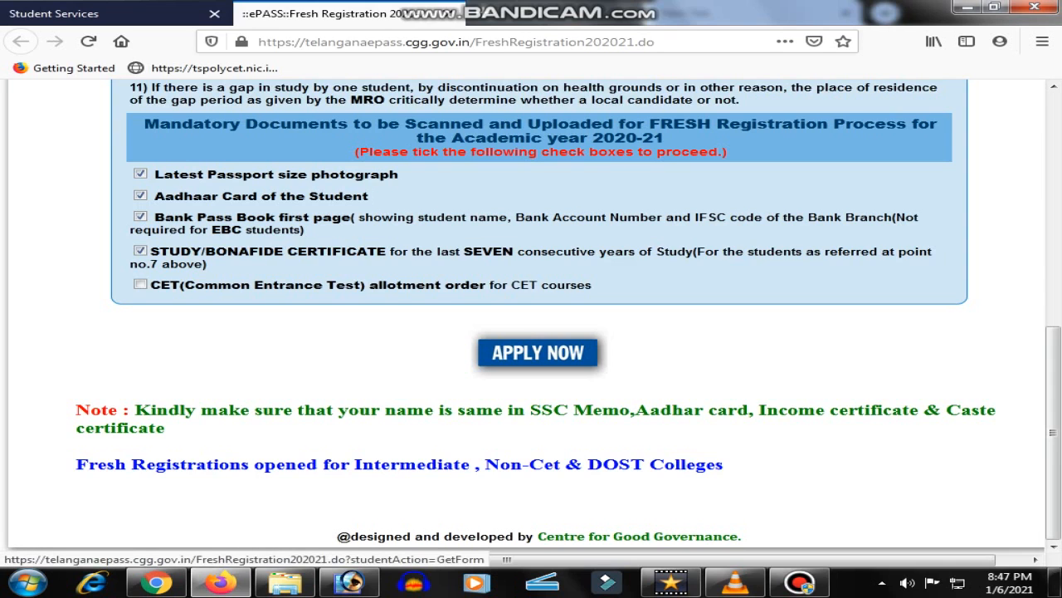
pyautogui.scroll(3, 538, 352)
# Start the application, choose SSC Regular, and fill the remembered SSC hall ticket number
pyautogui.click(538, 511)
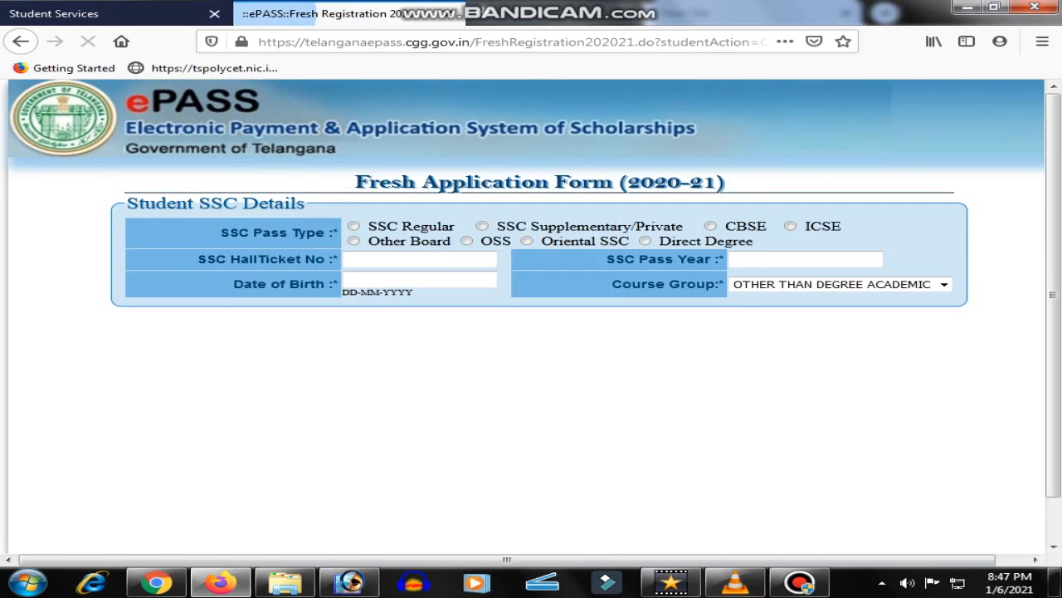
pyautogui.click(354, 225)
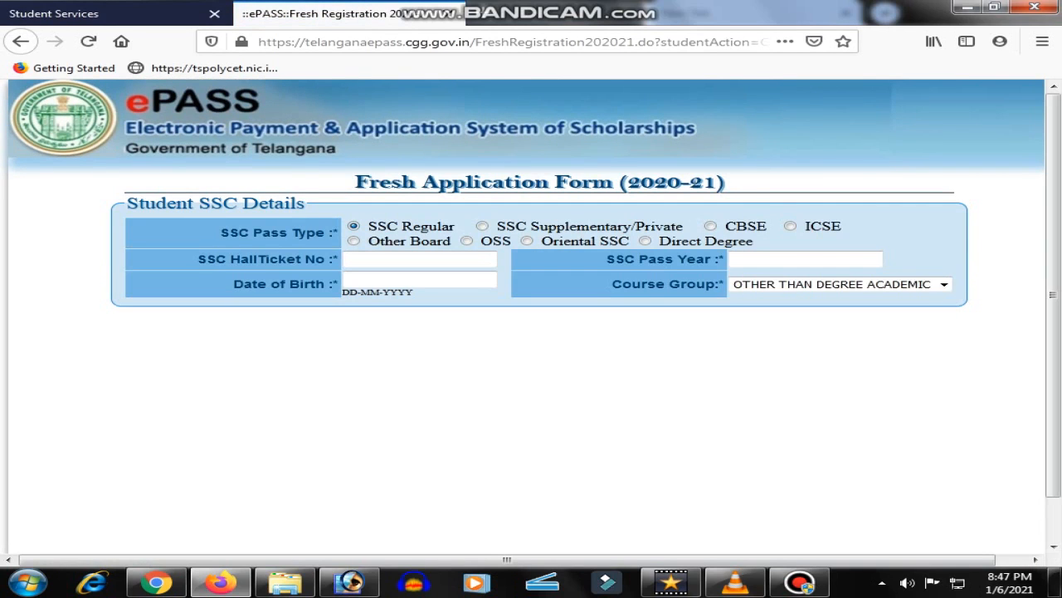
pyautogui.click(398, 259)
pyautogui.write('1')
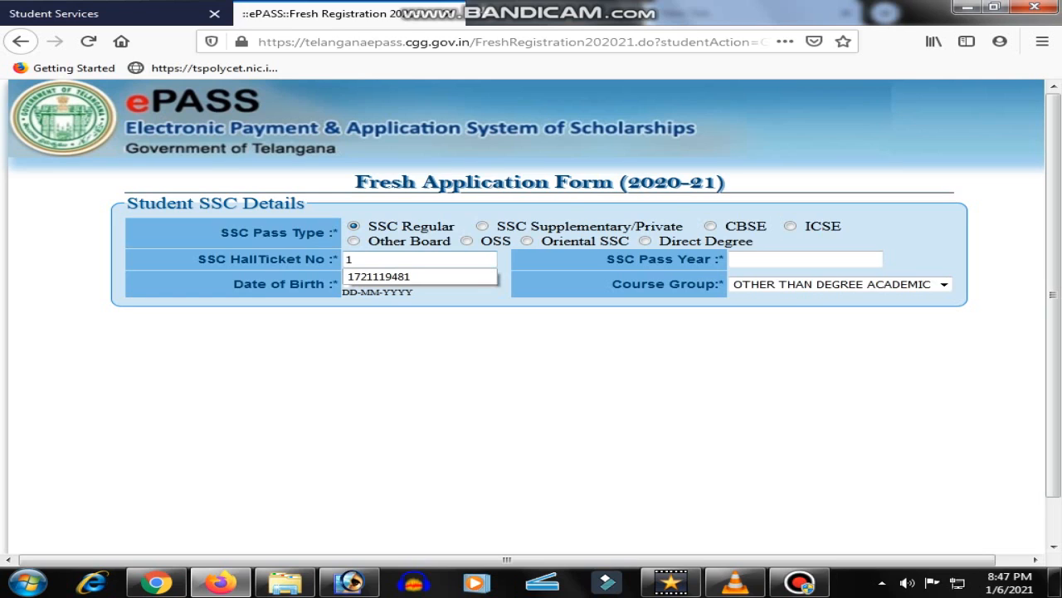
pyautogui.press('Down')
pyautogui.press('Return')
# Set SSC Pass Year to 2017 and enter the student's date of birth
pyautogui.press('Tab')
pyautogui.press('Down')
pyautogui.press('Down')
pyautogui.press('Return')
pyautogui.press('Tab')
pyautogui.press('Down')
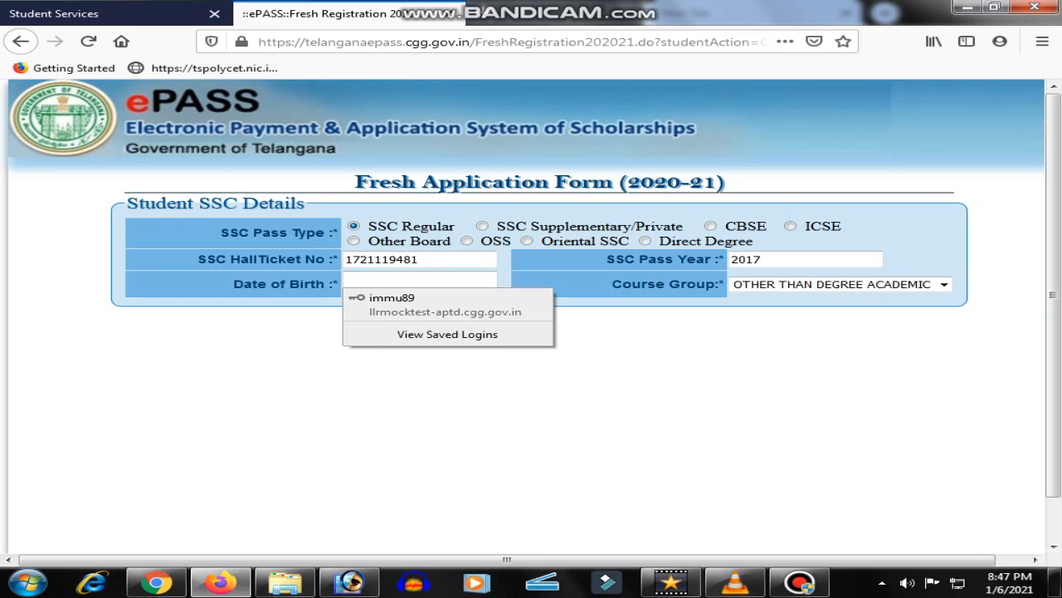
pyautogui.write('01-0')
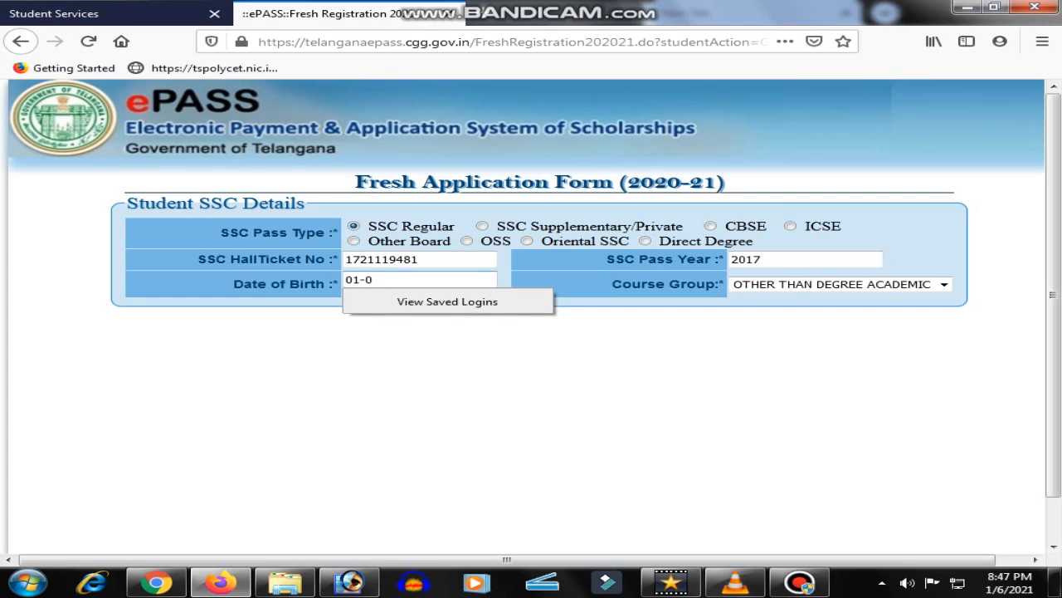
pyautogui.write('3-2001')
pyautogui.press('Tab')
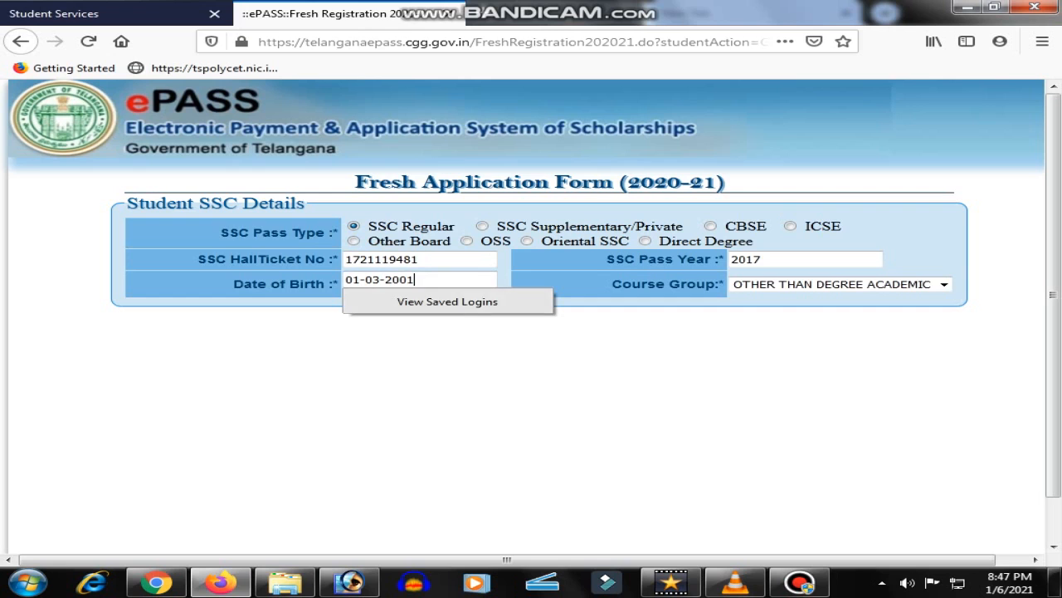
pyautogui.scroll(-1, 526, 317)
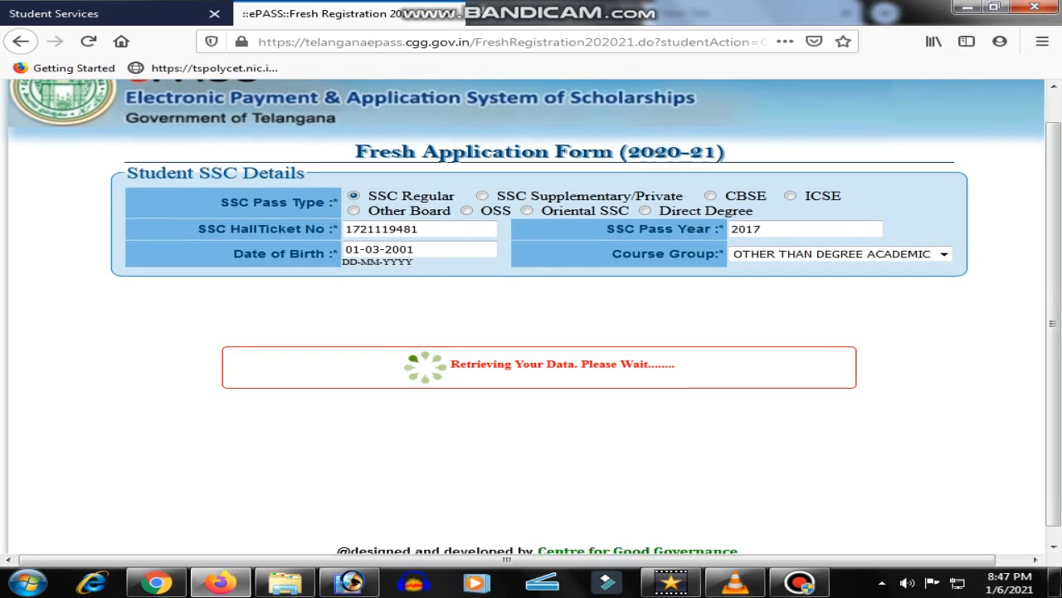
pyautogui.scroll(-2, 531, 316)
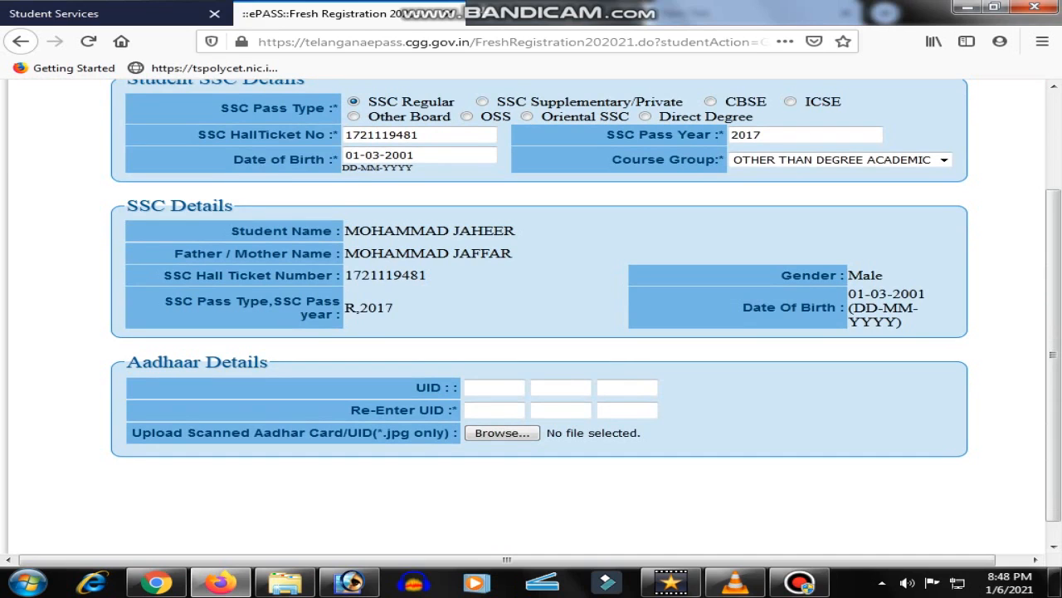
pyautogui.scroll(-1, 531, 316)
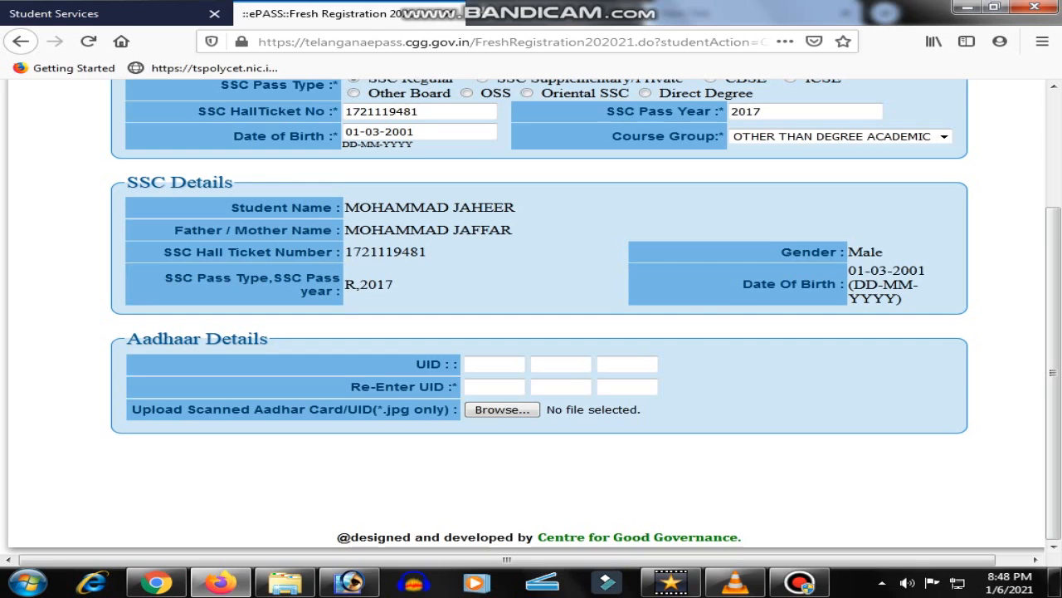
pyautogui.click(495, 364)
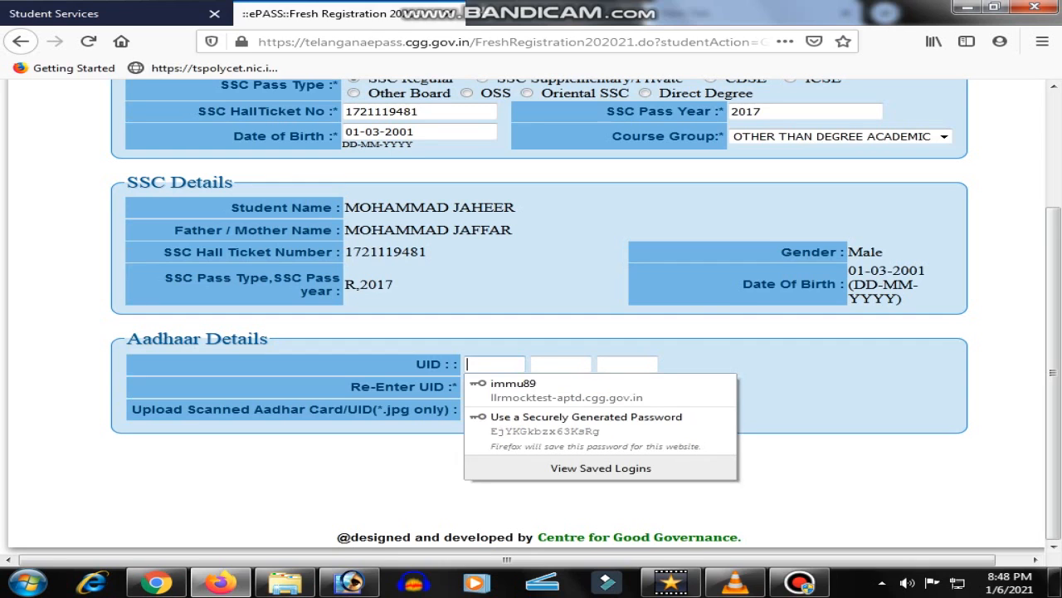
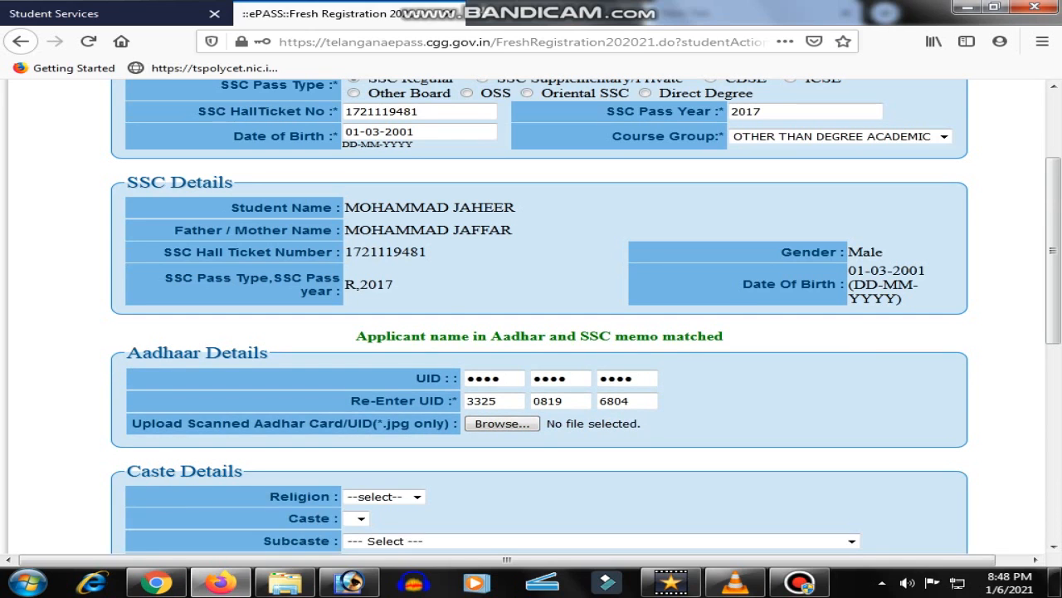
pyautogui.scroll(-3, 540, 315)
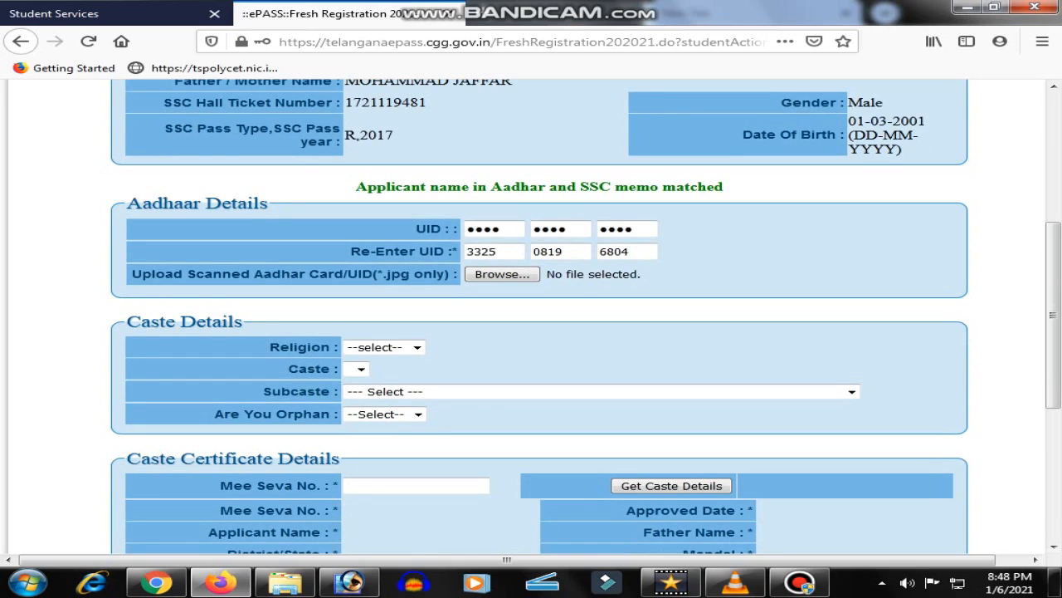
pyautogui.scroll(3, 540, 315)
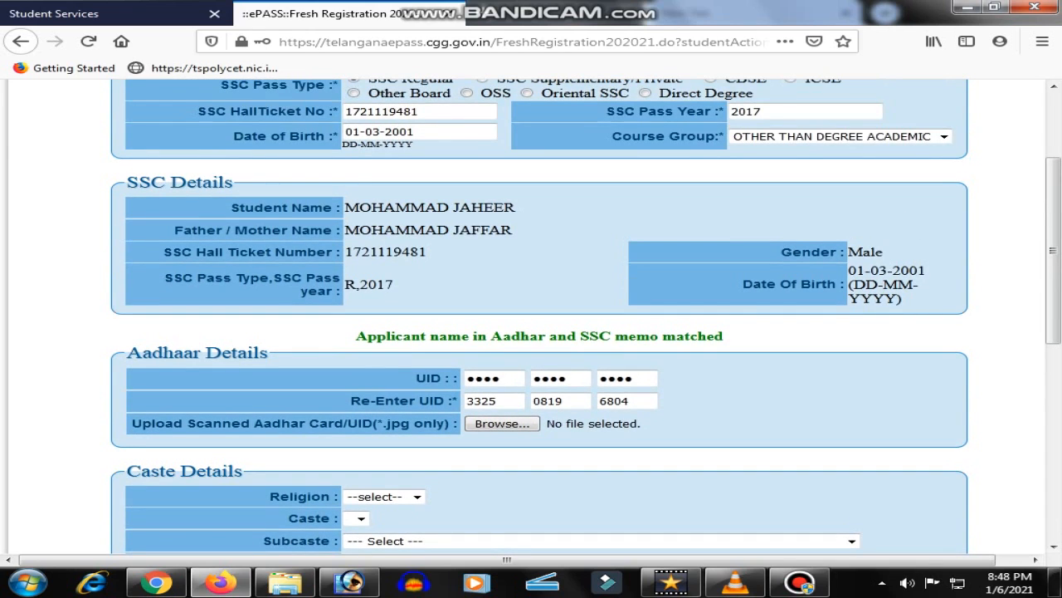
pyautogui.scroll(-3, 539, 316)
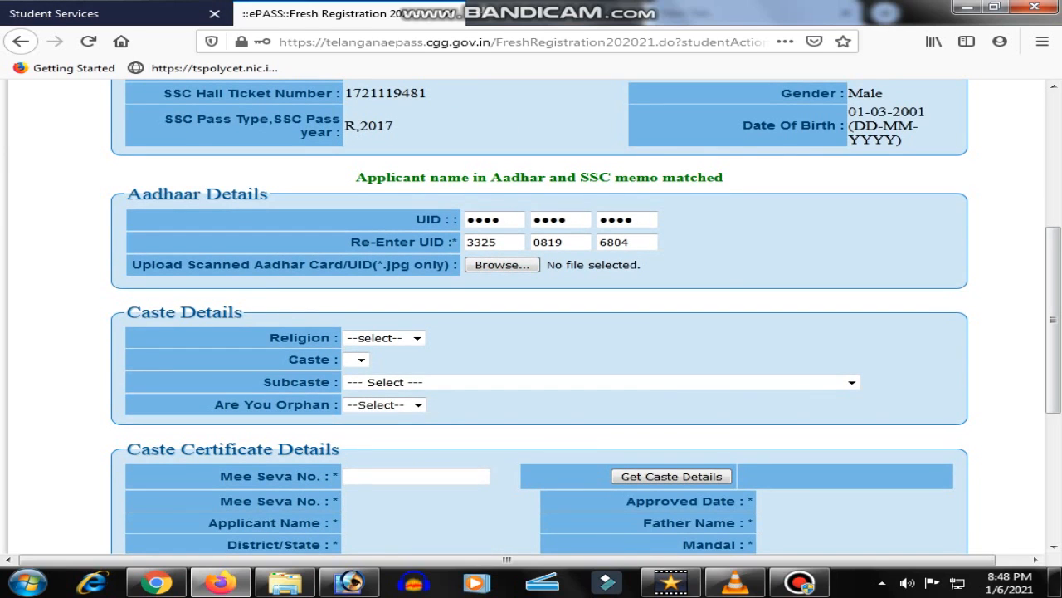
pyautogui.moveTo(376, 264); pyautogui.dragTo(458, 264)
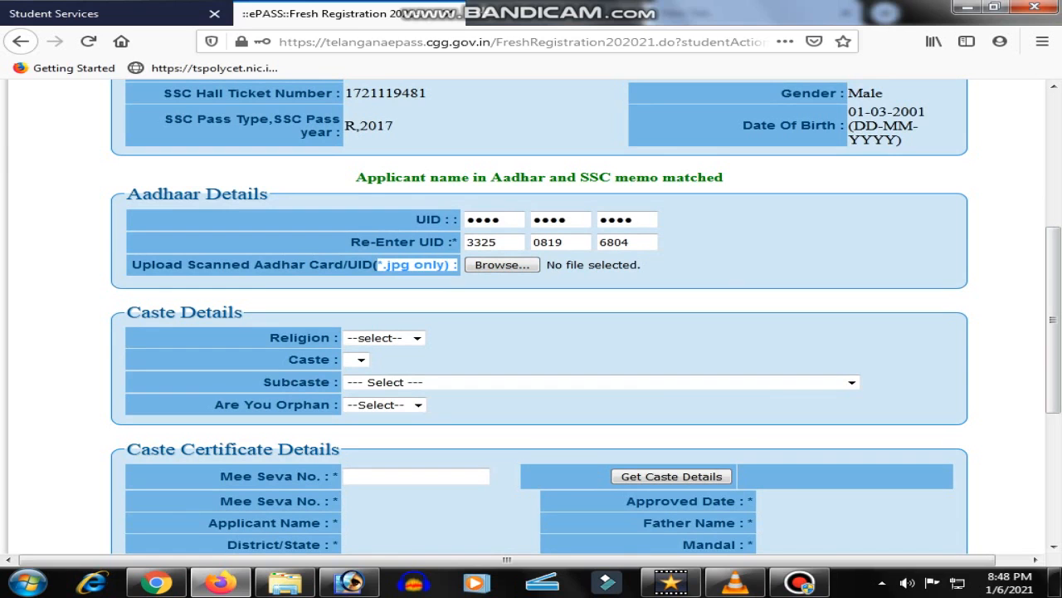
# Upload IMG-20210106-WA0009 from Downloads for the Upload Scanned Aadhar Card field
pyautogui.click(458, 265)
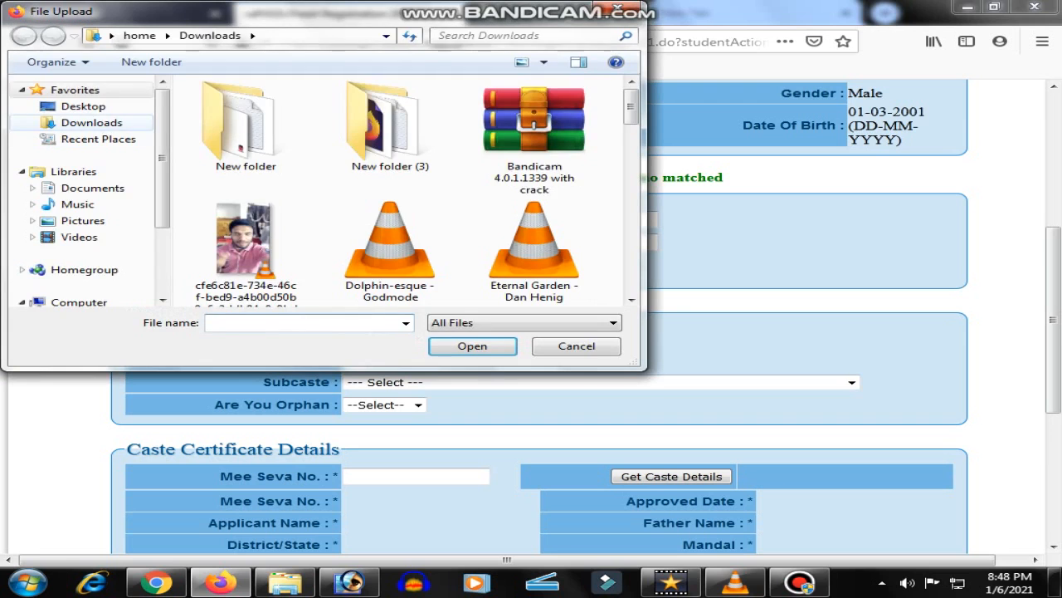
pyautogui.scroll(-3, 415, 191)
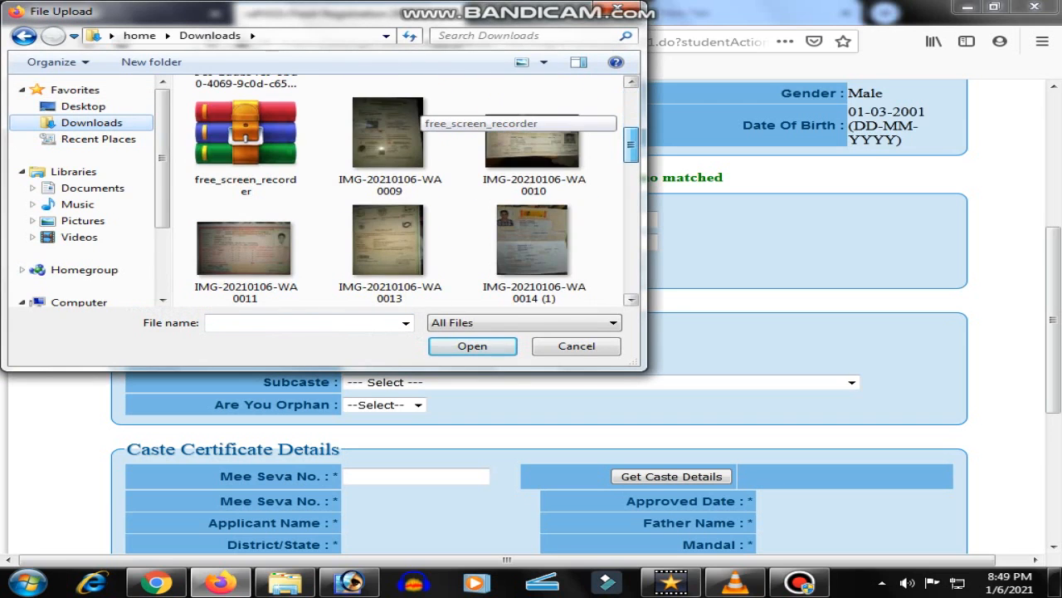
pyautogui.click(388, 133)
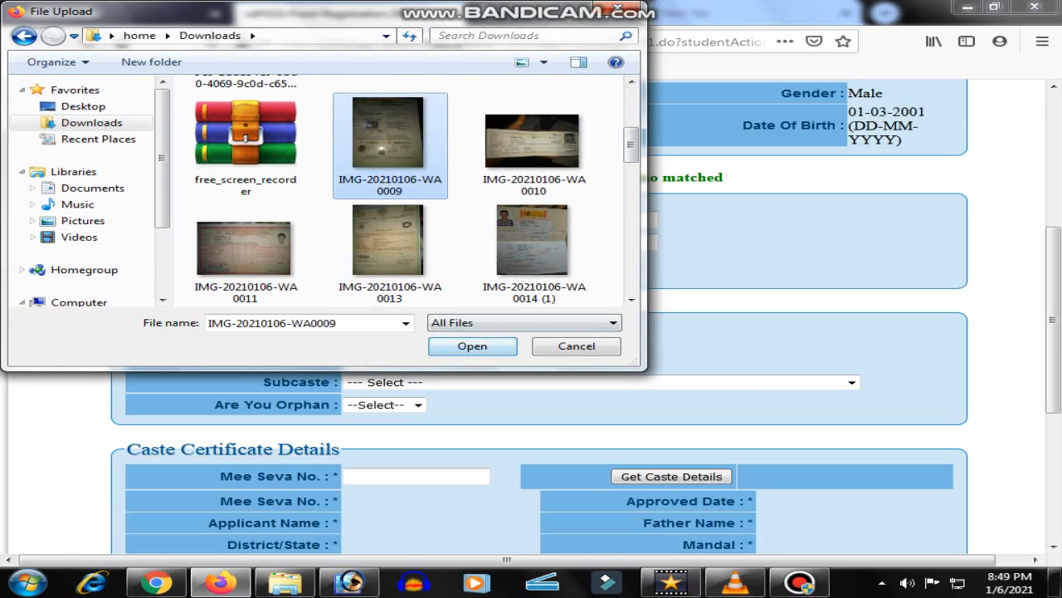
pyautogui.click(472, 346)
# Set Religion to Muslim and Caste to OC(MUSLIM), correcting an initial BC-E choice
pyautogui.scroll(-2, 539, 315)
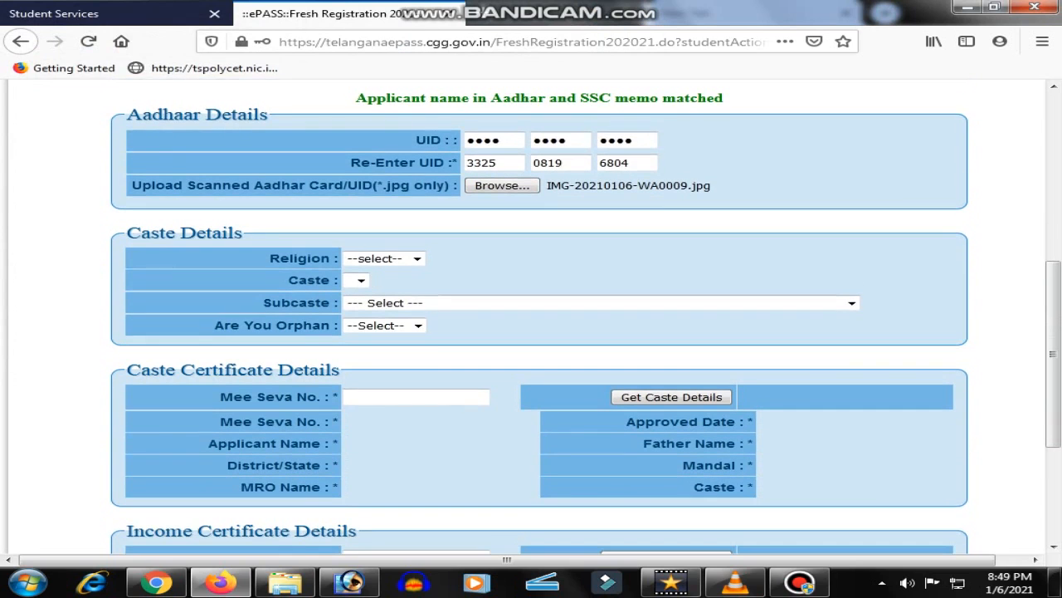
pyautogui.click(383, 258)
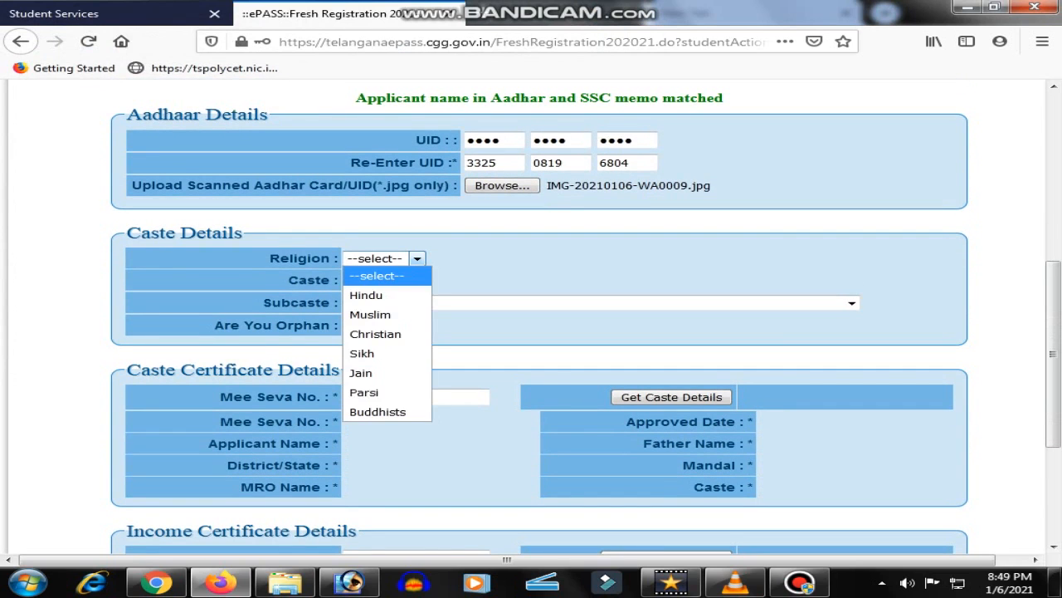
pyautogui.click(387, 315)
pyautogui.click(395, 281)
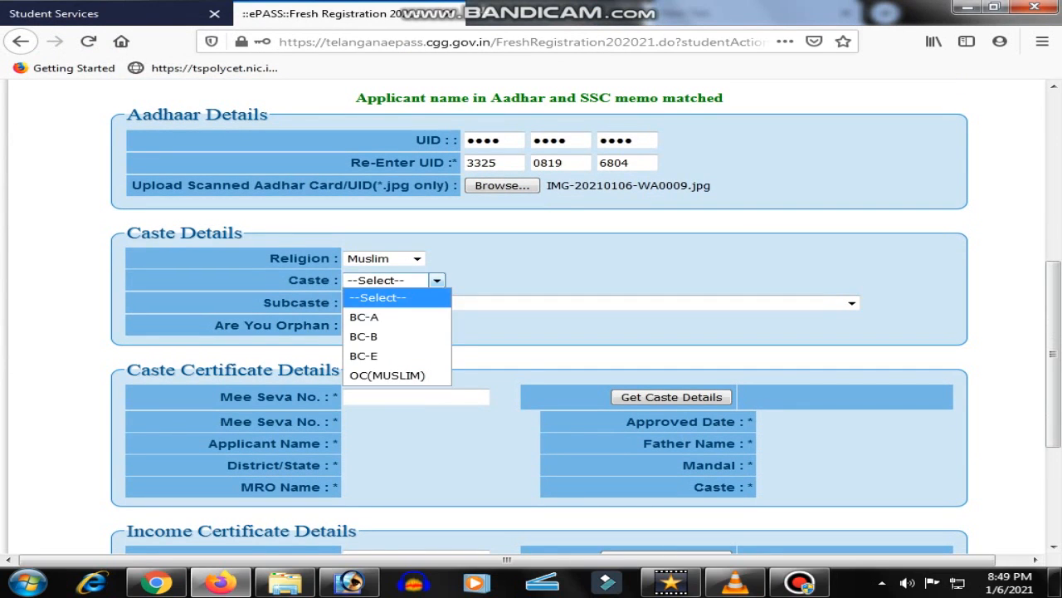
pyautogui.click(363, 355)
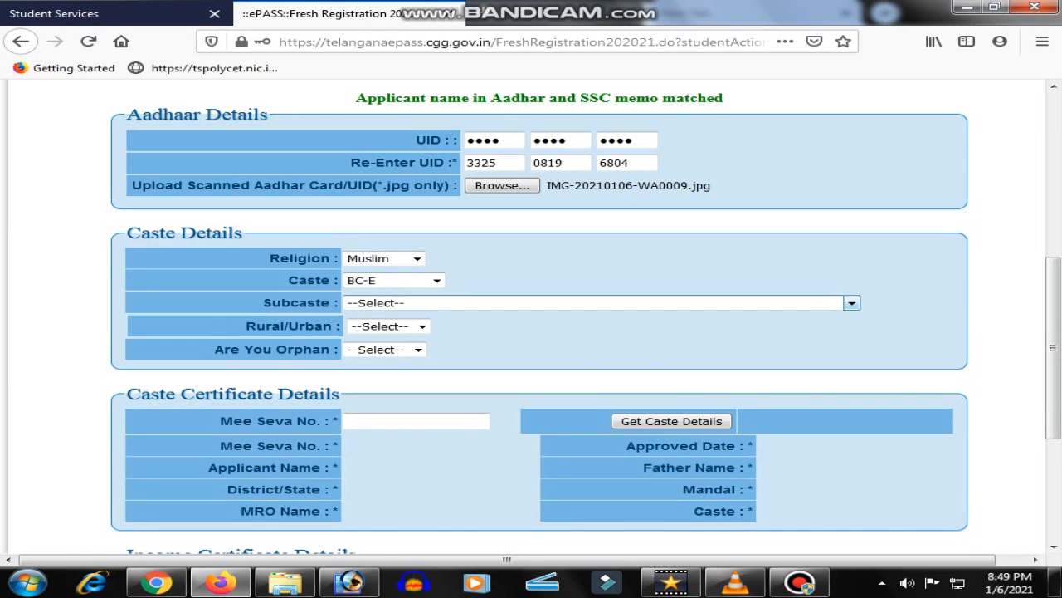
pyautogui.click(597, 302)
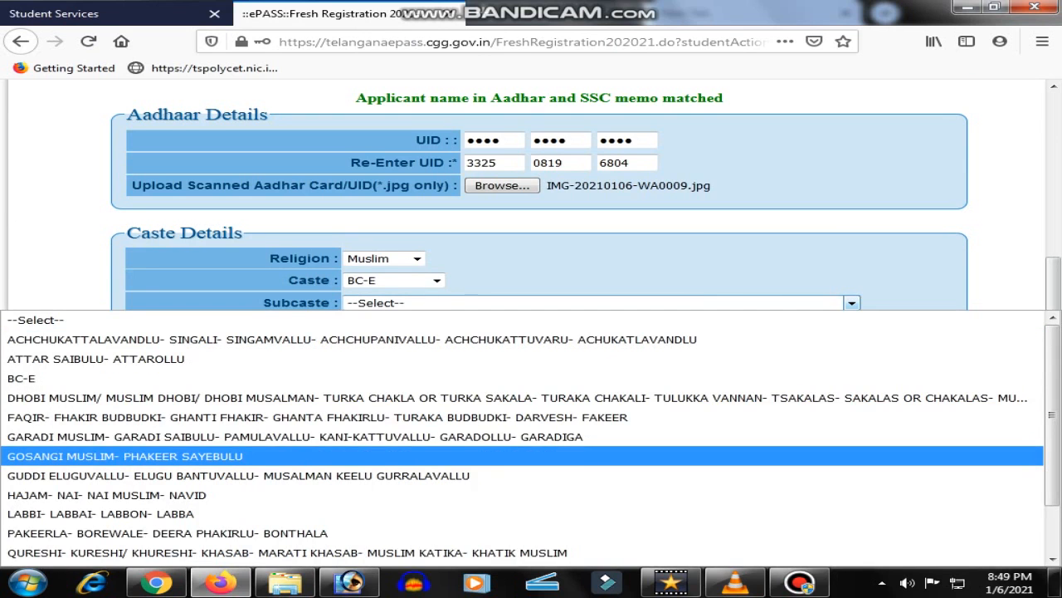
pyautogui.click(396, 281)
pyautogui.click(395, 281)
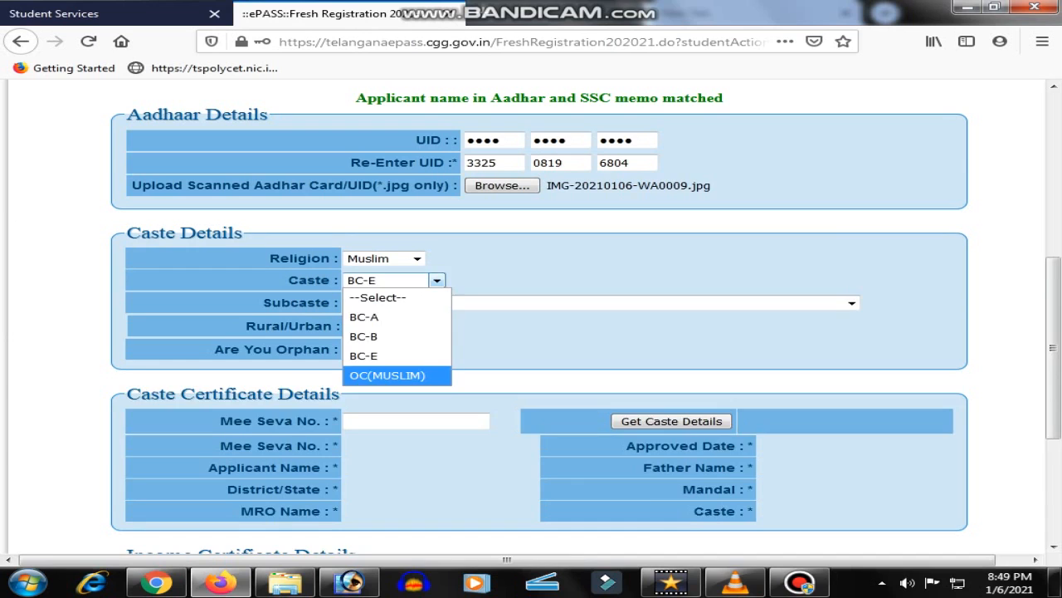
pyautogui.click(387, 375)
# Choose OC(MUSLIM) subcaste, Rural area, and orphan status NO
pyautogui.click(390, 302)
pyautogui.click(387, 338)
pyautogui.click(421, 325)
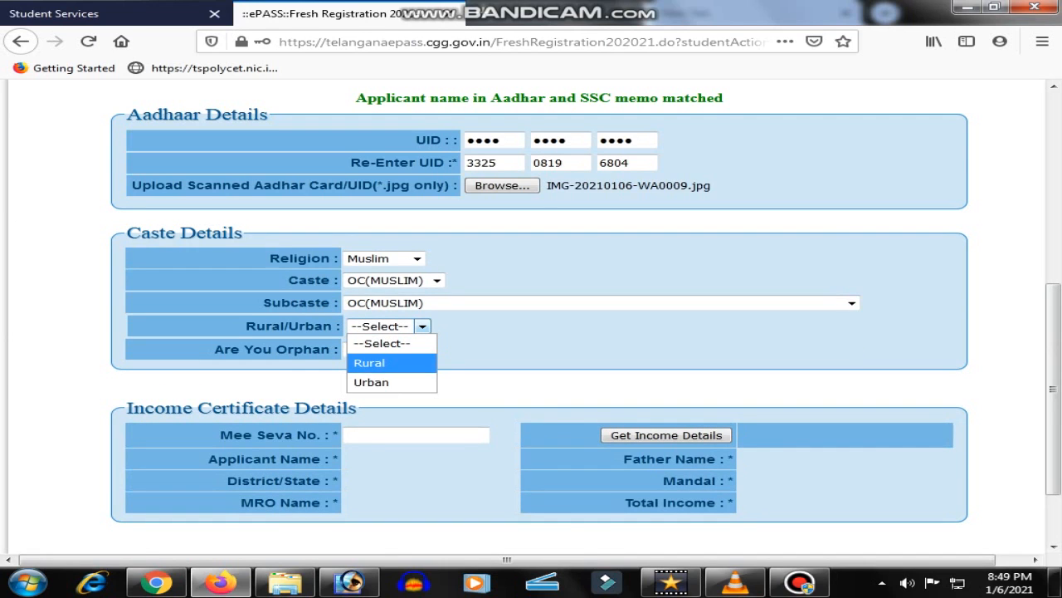
pyautogui.click(369, 363)
pyautogui.click(417, 350)
pyautogui.click(382, 386)
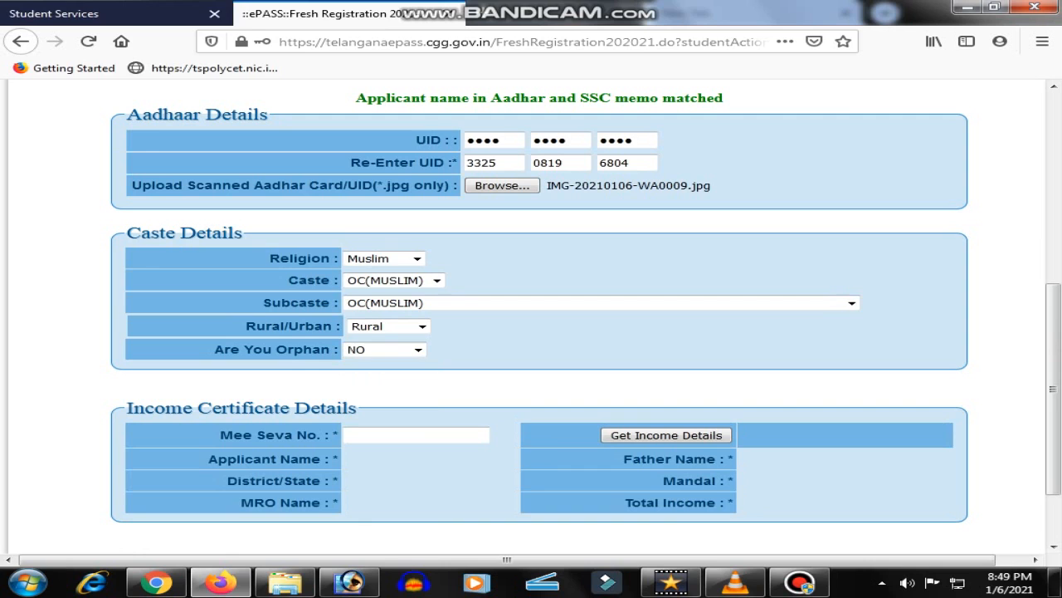
# Enter the income certificate's Mee Seva number and fetch details showing income 140000.00
pyautogui.scroll(-3, 527, 315)
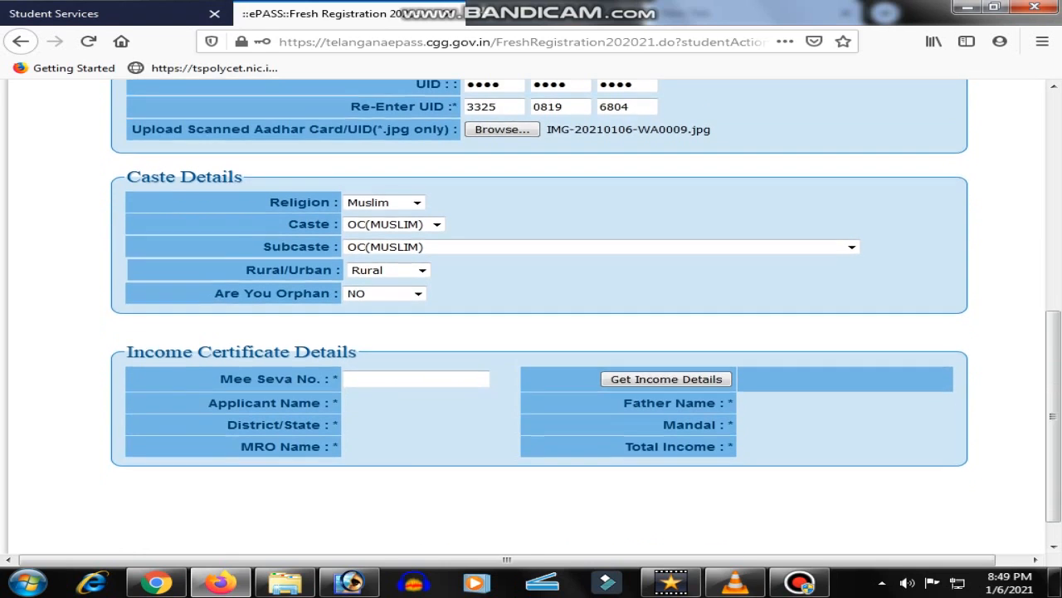
pyautogui.click(416, 345)
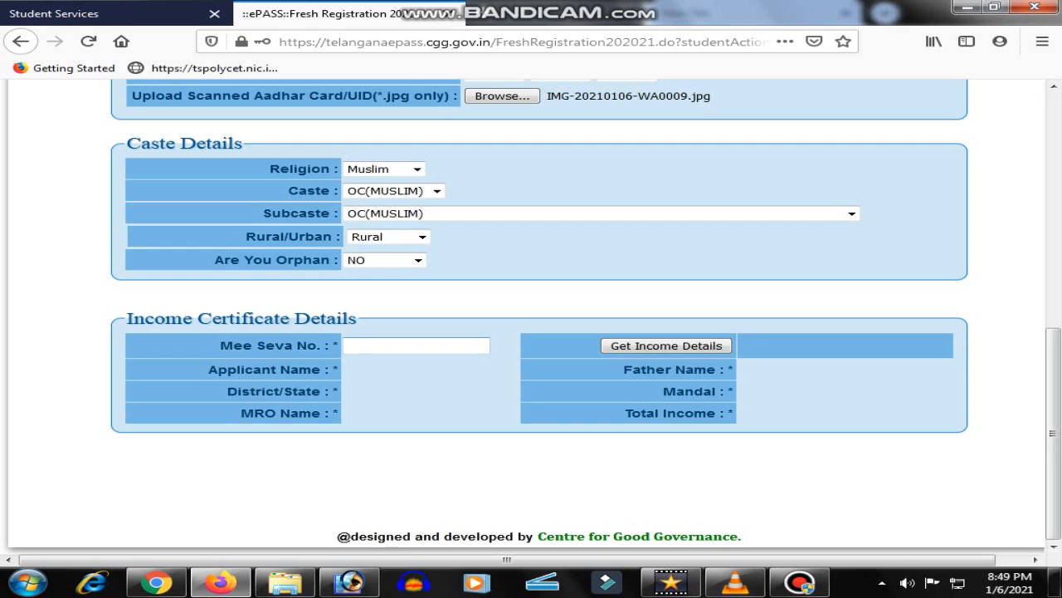
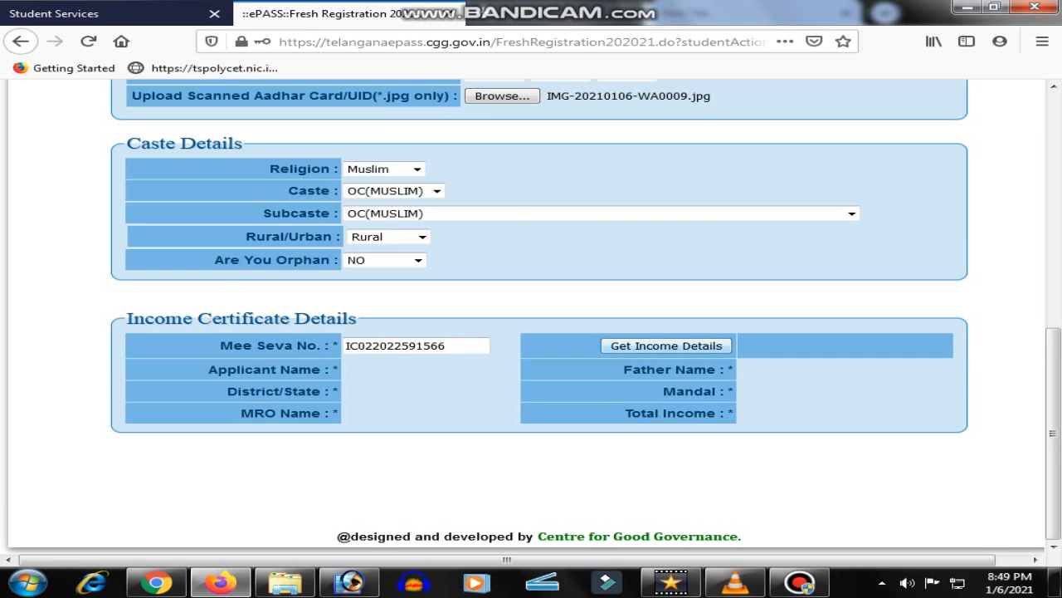
pyautogui.click(667, 346)
pyautogui.scroll(-3, 531, 316)
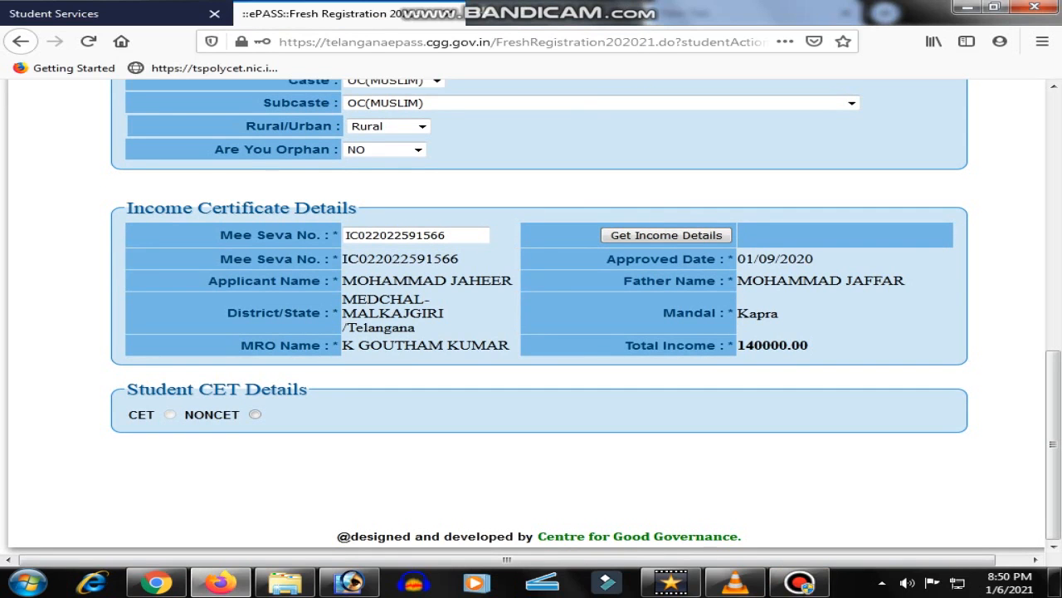
# Scroll the form to locate the Student CET Details section
pyautogui.scroll(5, 531, 315)
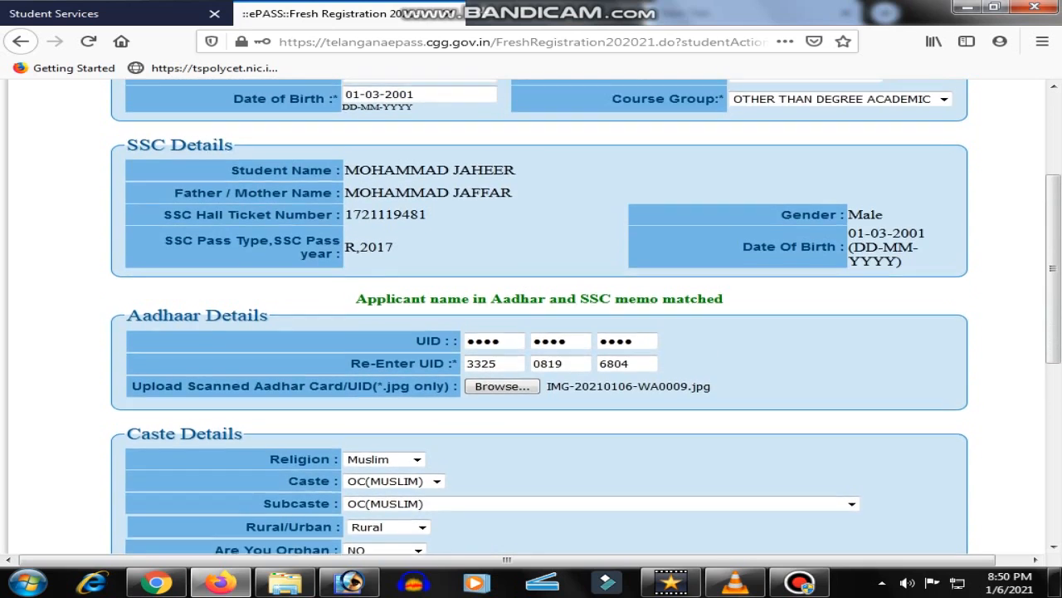
pyautogui.scroll(2, 531, 315)
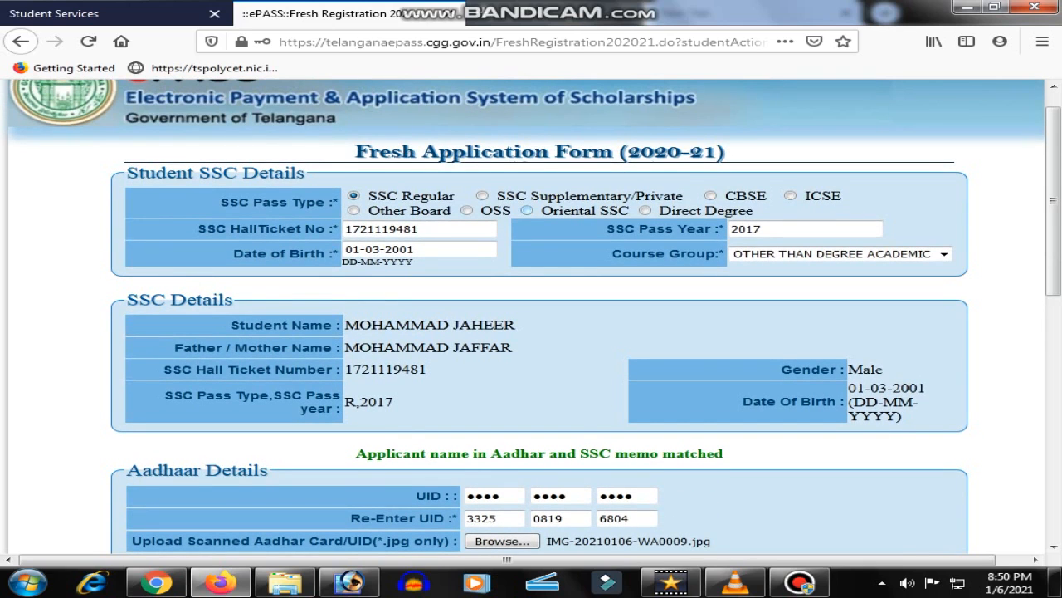
pyautogui.scroll(-7, 531, 316)
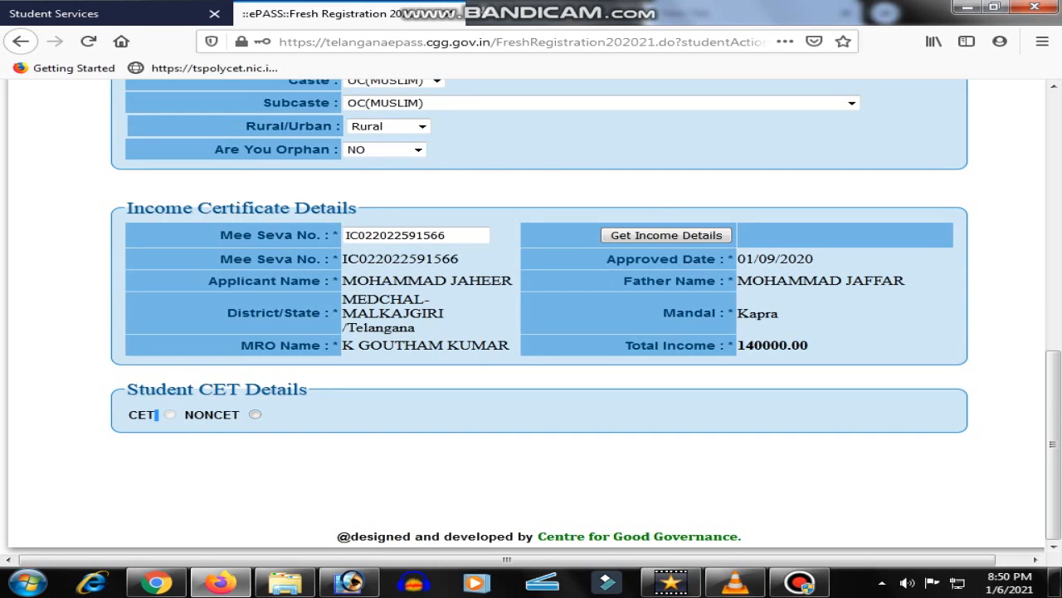
# Mark the student as NONCET and set college district to MEDCHAL-MALKAJGIRI
pyautogui.click(254, 414)
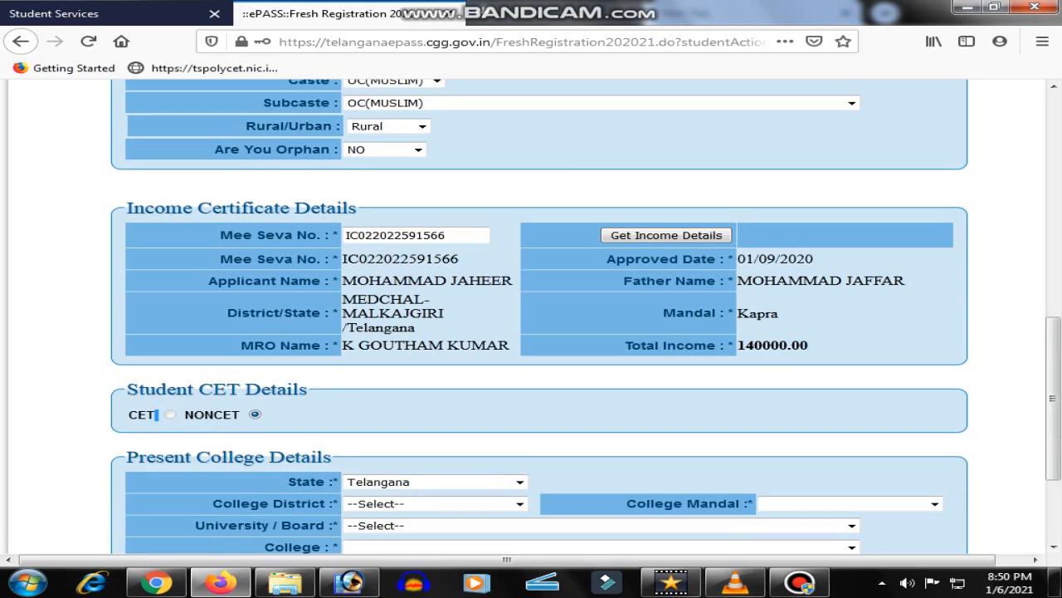
pyautogui.scroll(-3, 464, 390)
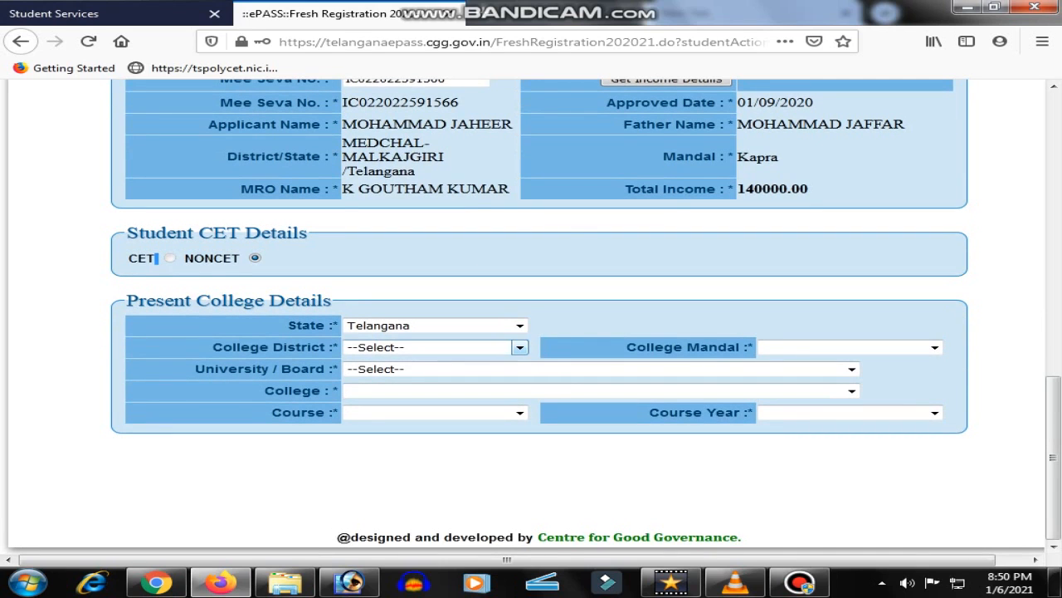
pyautogui.click(452, 347)
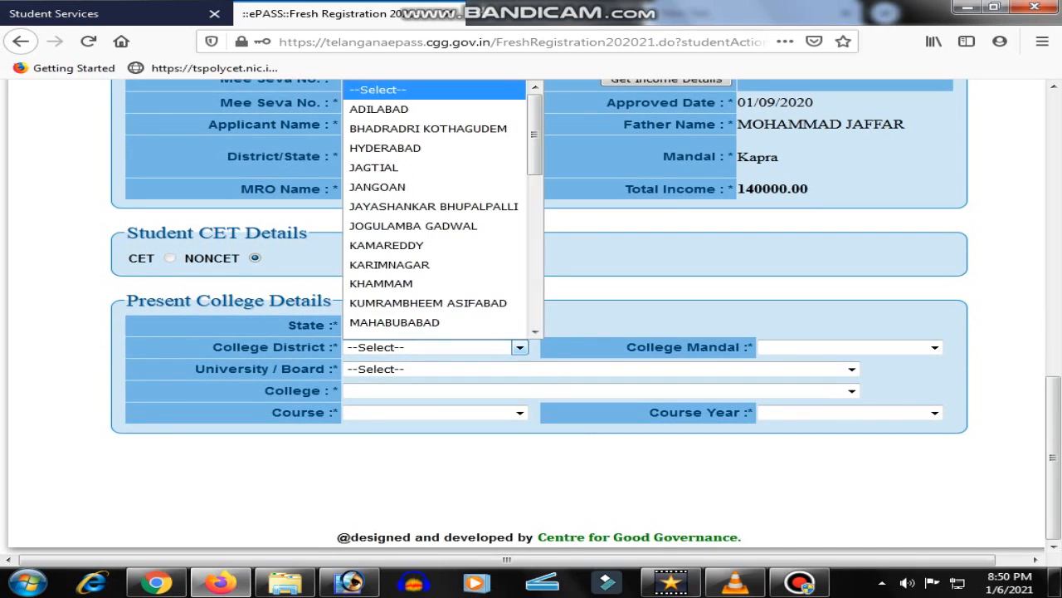
pyautogui.scroll(-3, 448, 253)
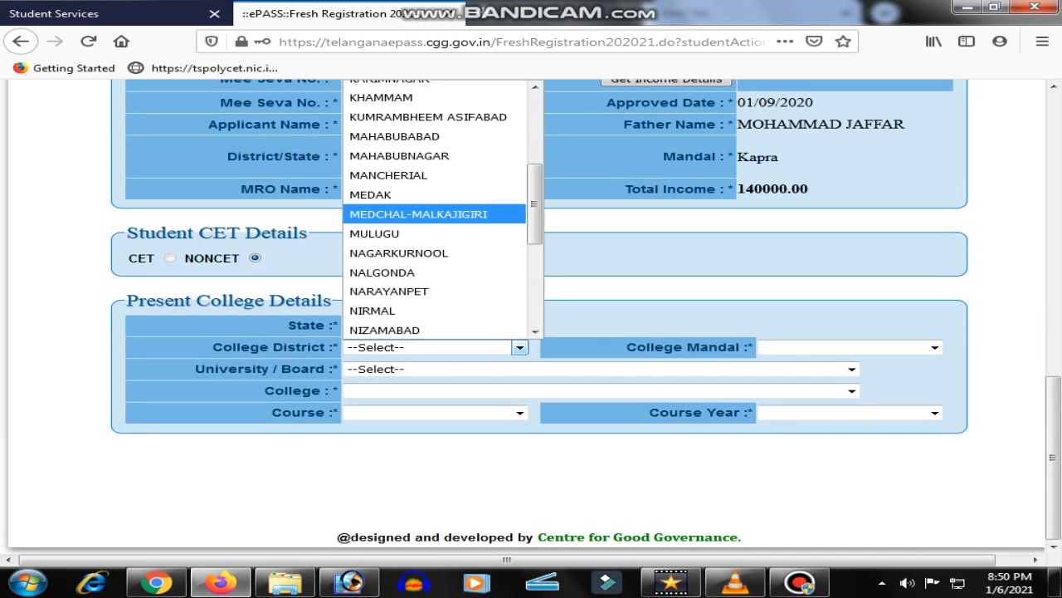
pyautogui.click(433, 215)
# Try mandal KAPRA with OSMANIA UNIVERSITY, finding the college list empty
pyautogui.click(850, 348)
pyautogui.click(783, 192)
pyautogui.click(851, 368)
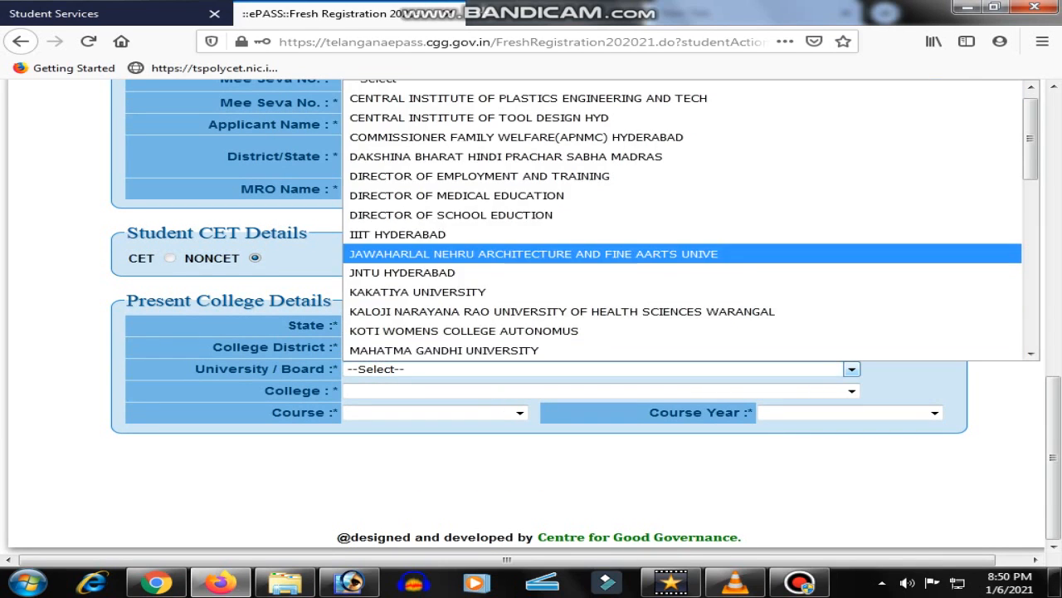
pyautogui.scroll(-2, 531, 348)
pyautogui.scroll(-3, 531, 274)
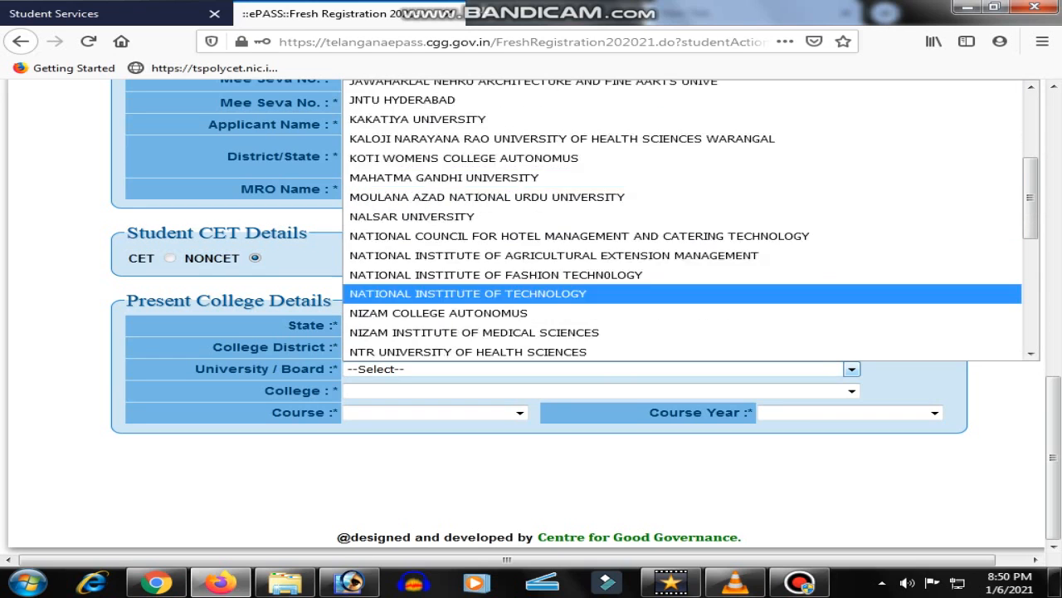
pyautogui.click(532, 256)
pyautogui.click(850, 391)
pyautogui.click(851, 391)
pyautogui.click(850, 391)
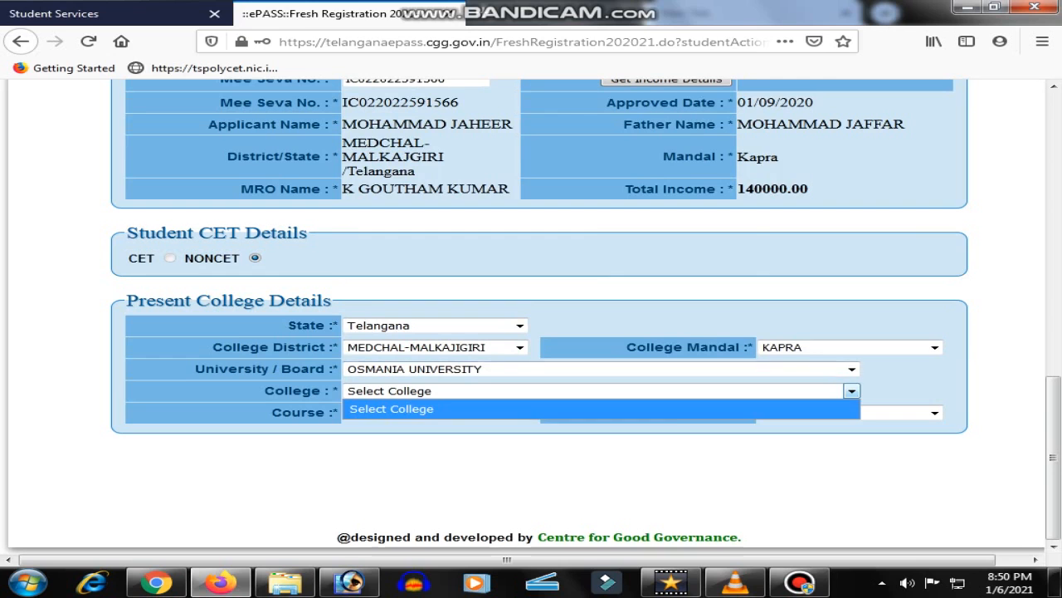
pyautogui.click(934, 348)
# Try mandal KEESARA with OSMANIA UNIVERSITY, again finding no colleges listed
pyautogui.click(934, 348)
pyautogui.click(791, 213)
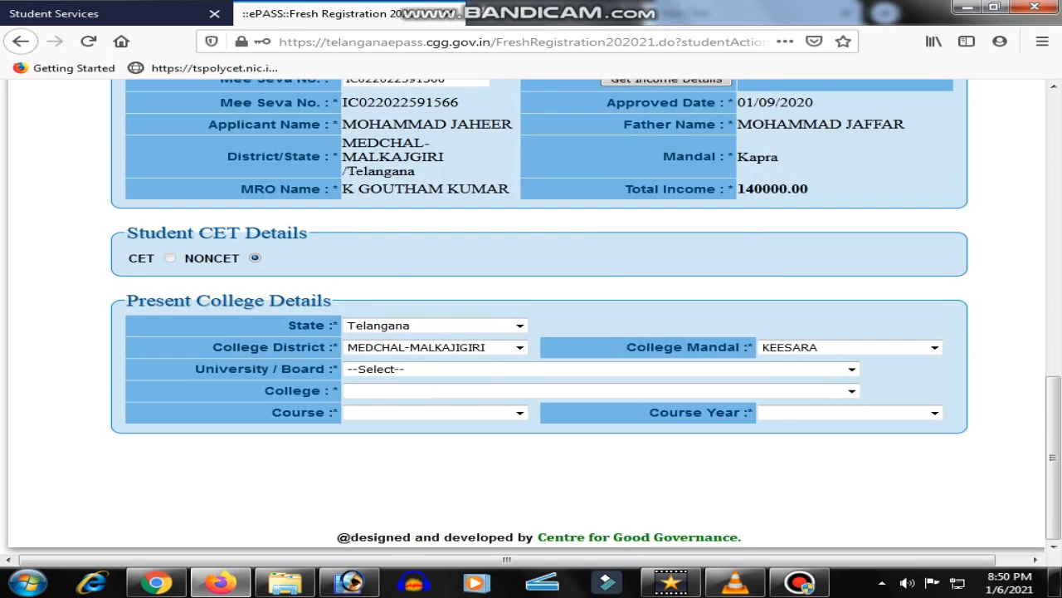
pyautogui.click(852, 368)
pyautogui.scroll(-2, 498, 283)
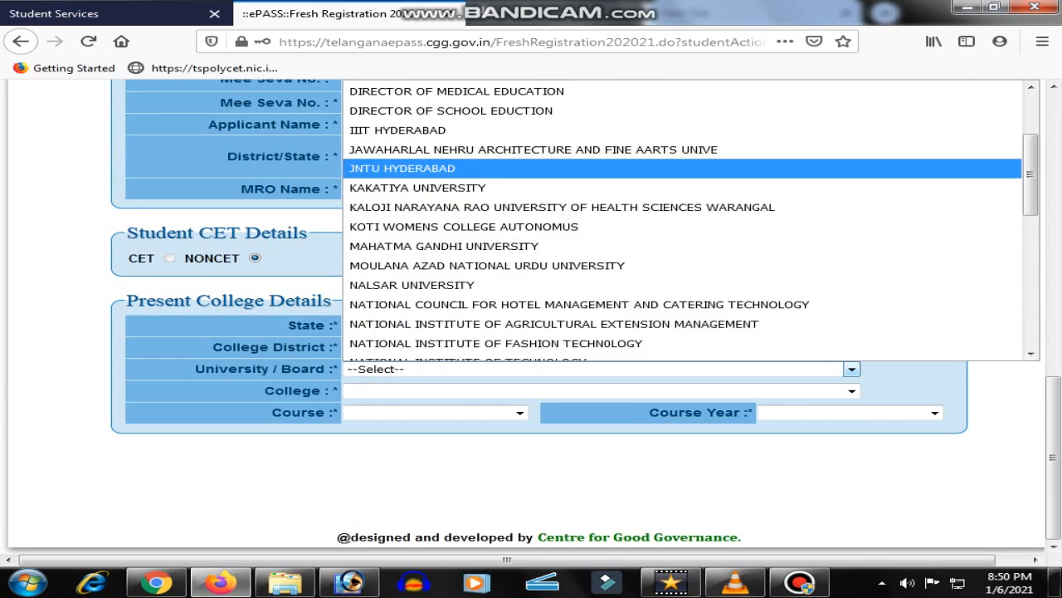
pyautogui.scroll(-2, 498, 283)
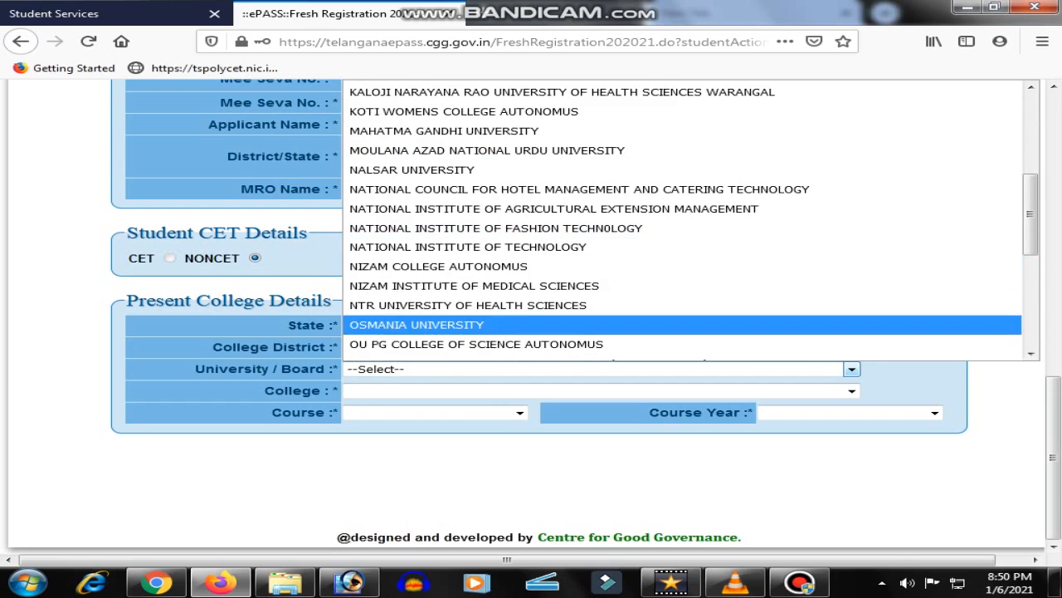
pyautogui.click(448, 323)
pyautogui.click(851, 390)
pyautogui.click(852, 390)
pyautogui.click(851, 390)
pyautogui.click(853, 348)
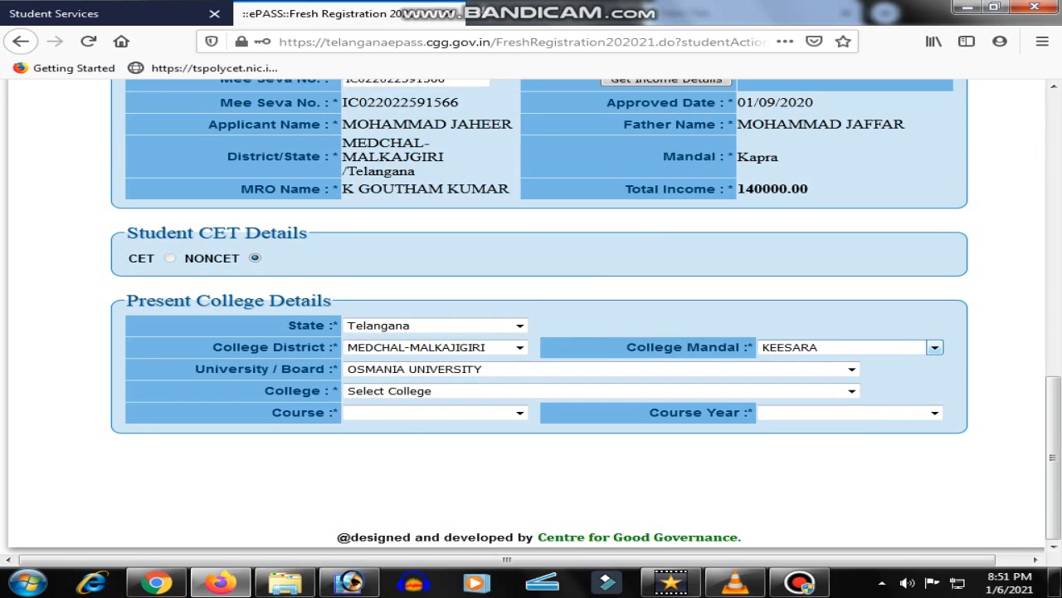
# Set mandal MALKAJGIRI, university OSMANIA UNIVERSITY, and pick the Bowenpally institute as college
pyautogui.click(935, 347)
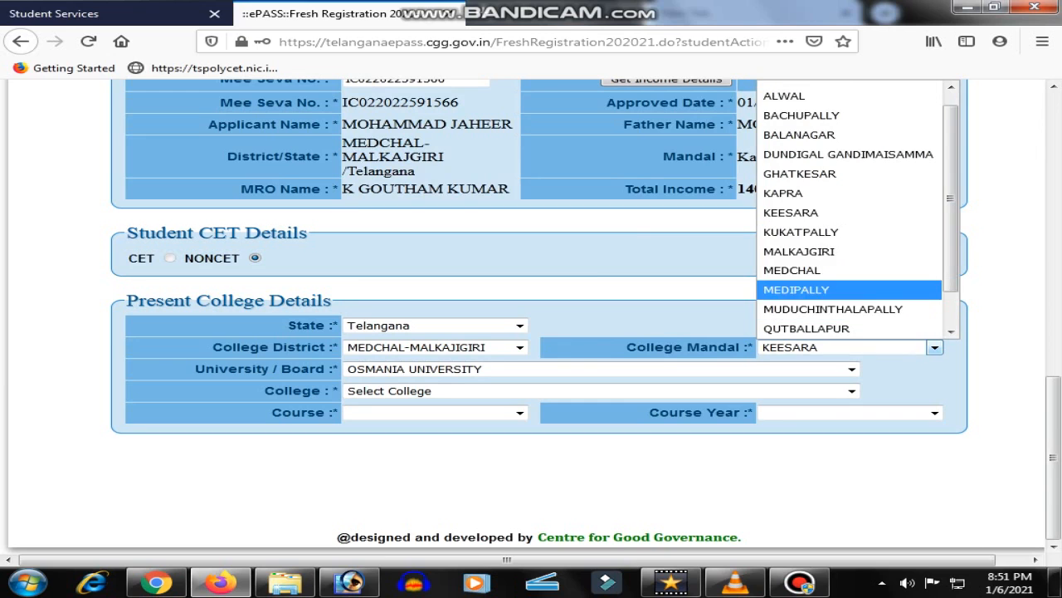
pyautogui.click(839, 251)
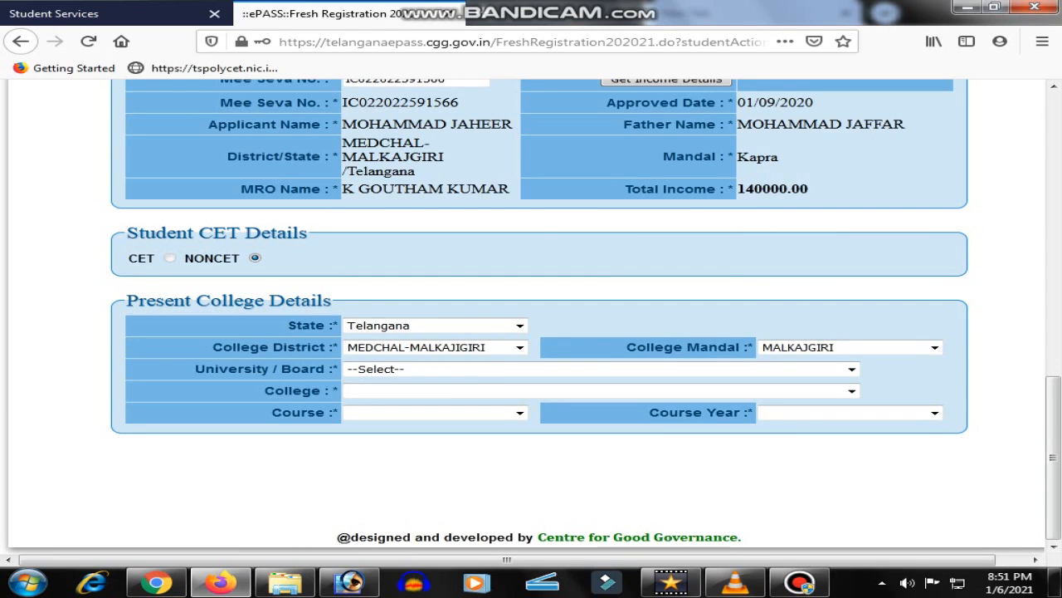
pyautogui.click(851, 370)
pyautogui.scroll(-2, 797, 285)
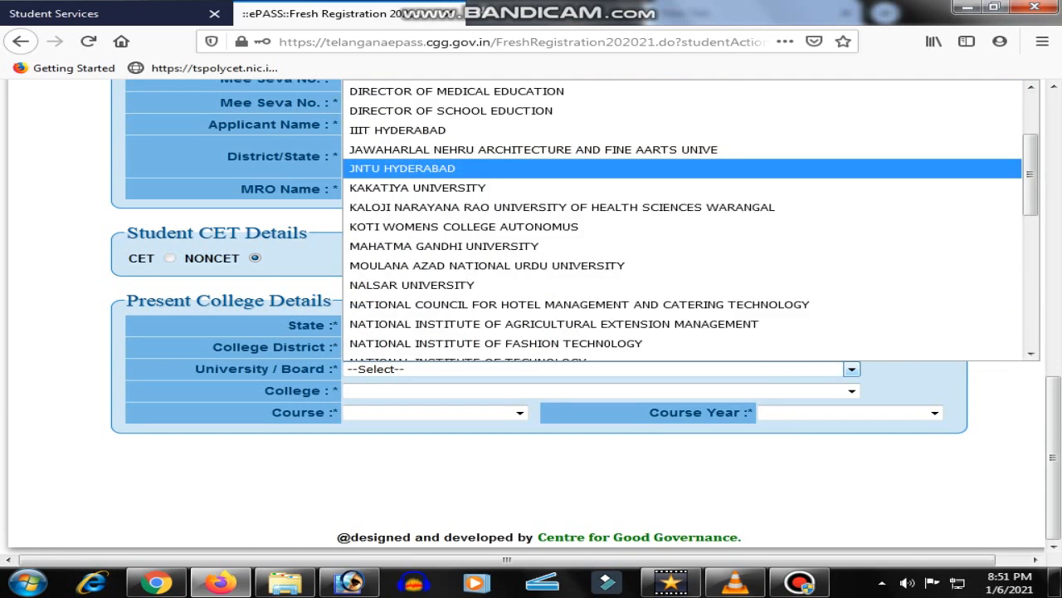
pyautogui.scroll(-1, 581, 246)
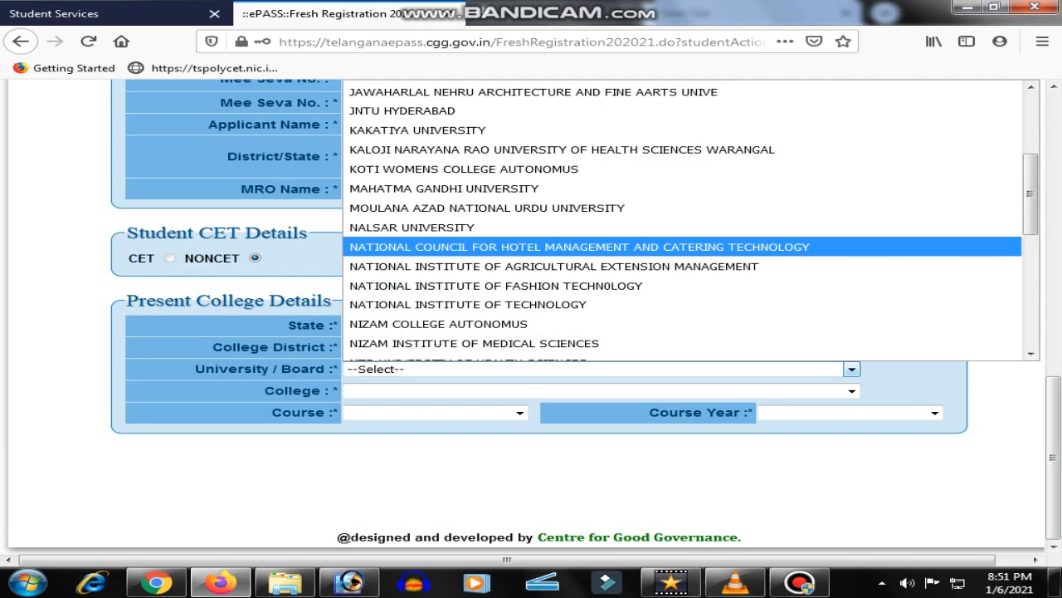
pyautogui.scroll(-1, 581, 247)
pyautogui.click(581, 325)
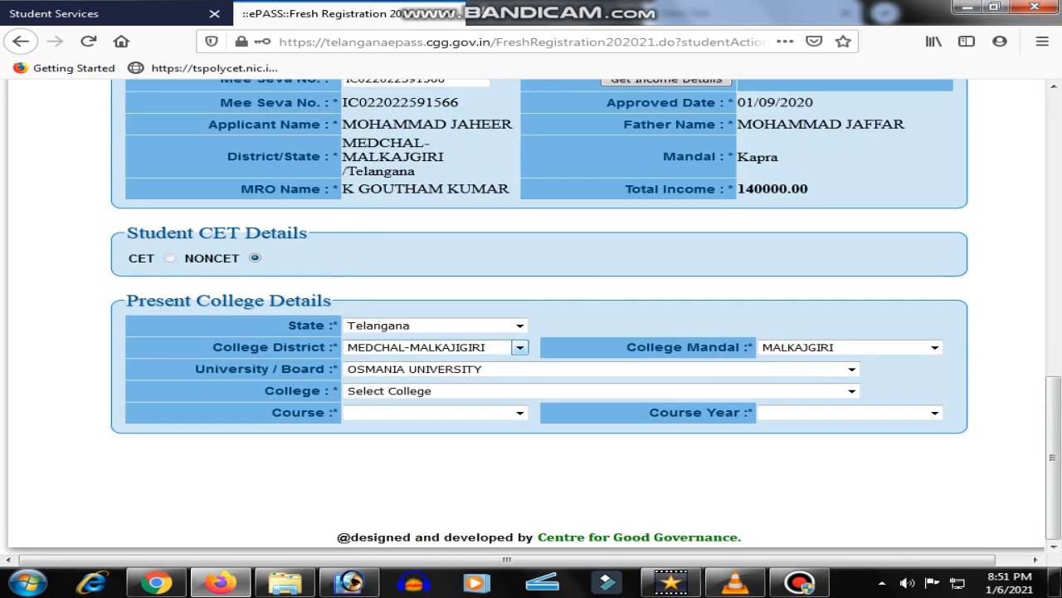
pyautogui.click(852, 390)
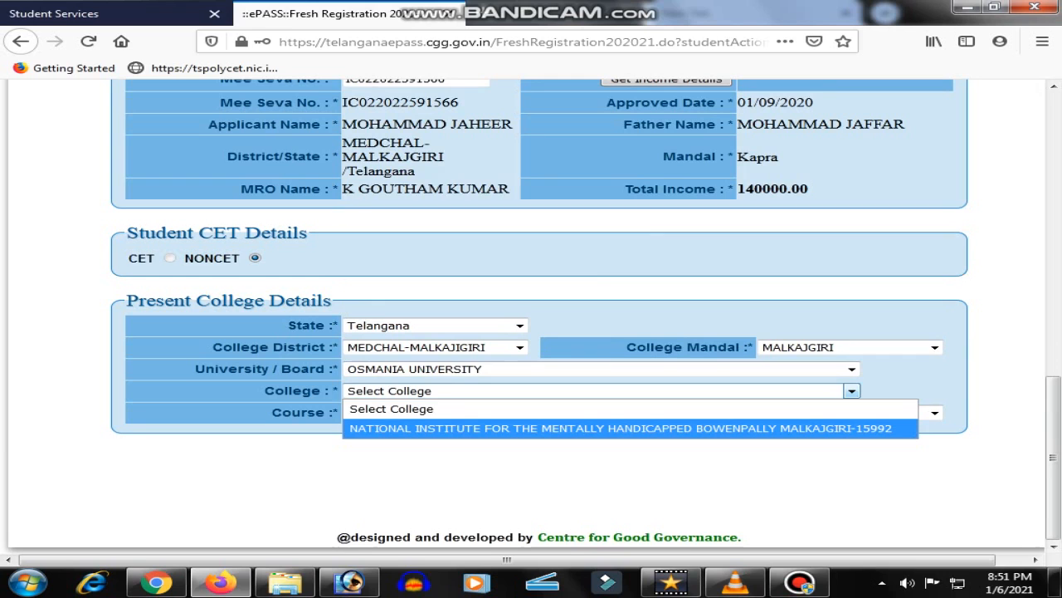
pyautogui.click(621, 427)
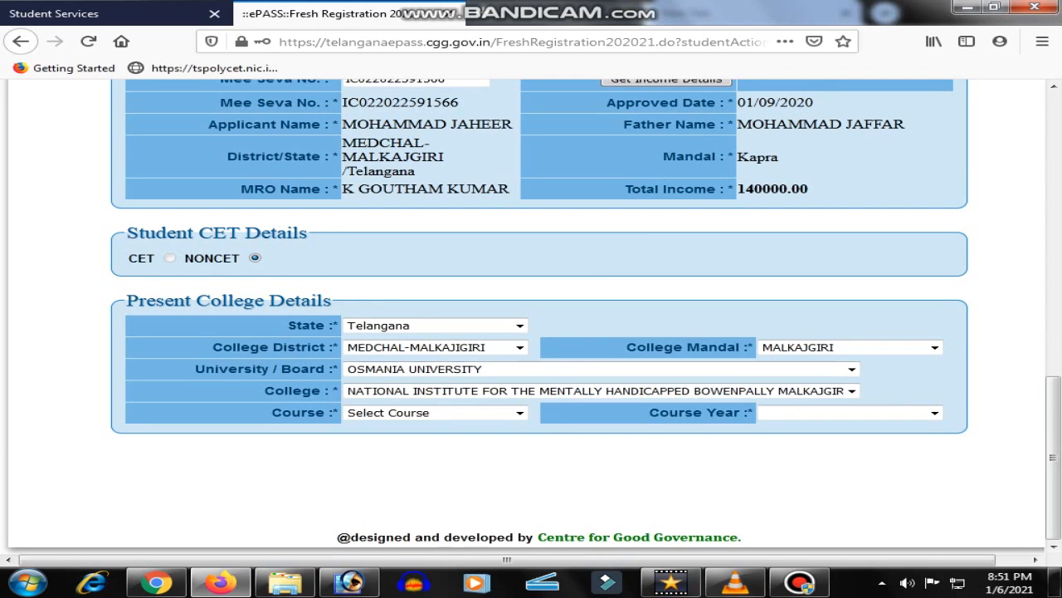
# Choose course BEDSPL ED -MR(2713) with Course Year 1
pyautogui.click(520, 412)
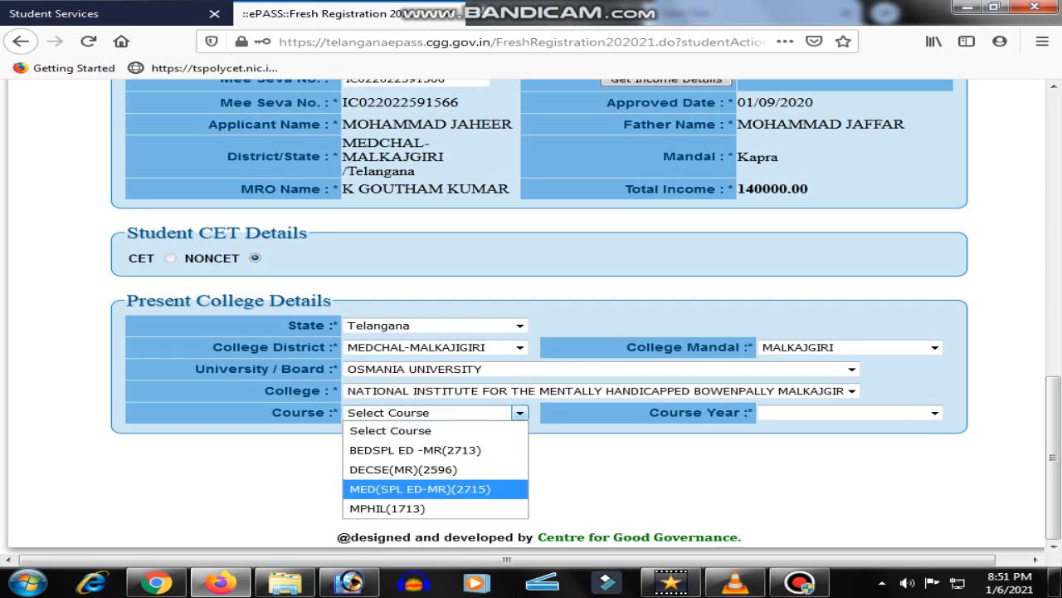
pyautogui.click(415, 449)
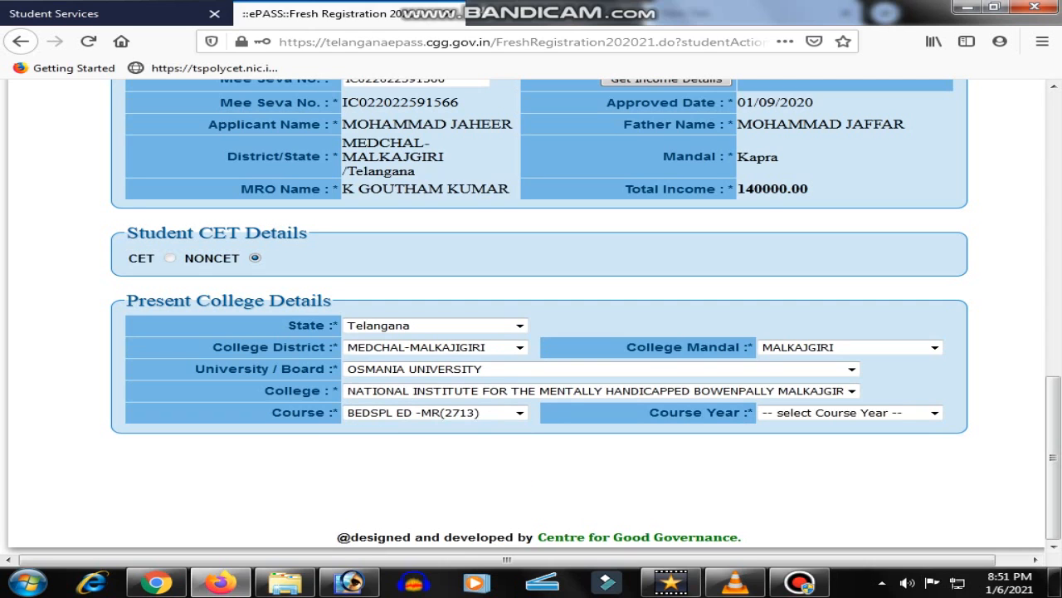
pyautogui.click(935, 412)
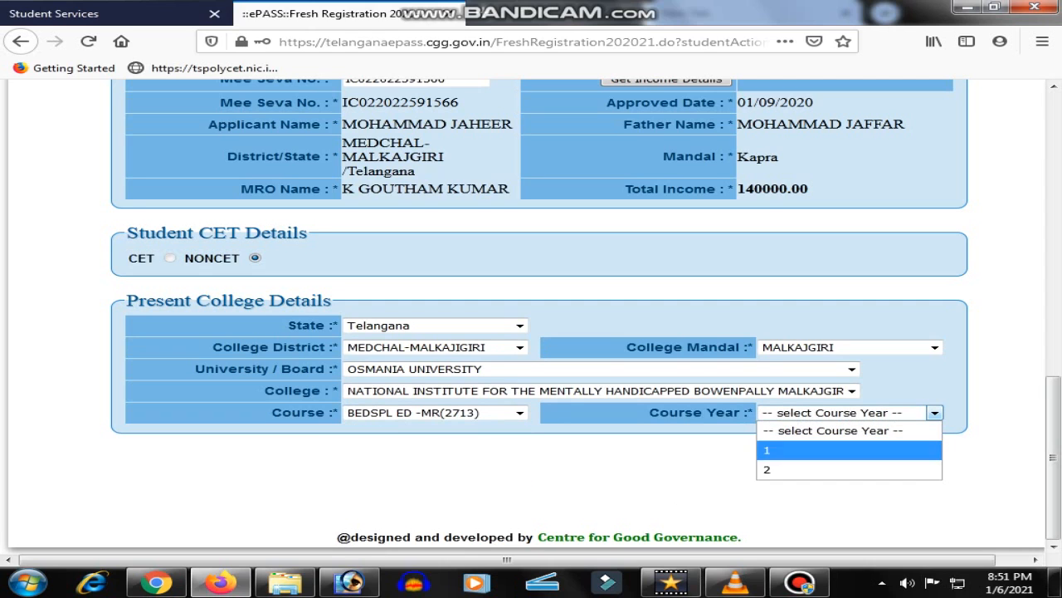
pyautogui.click(768, 449)
# Set Mobile No. Belongs to SELF and enter the student's mobile number in both fields
pyautogui.scroll(-2, 1053, 431)
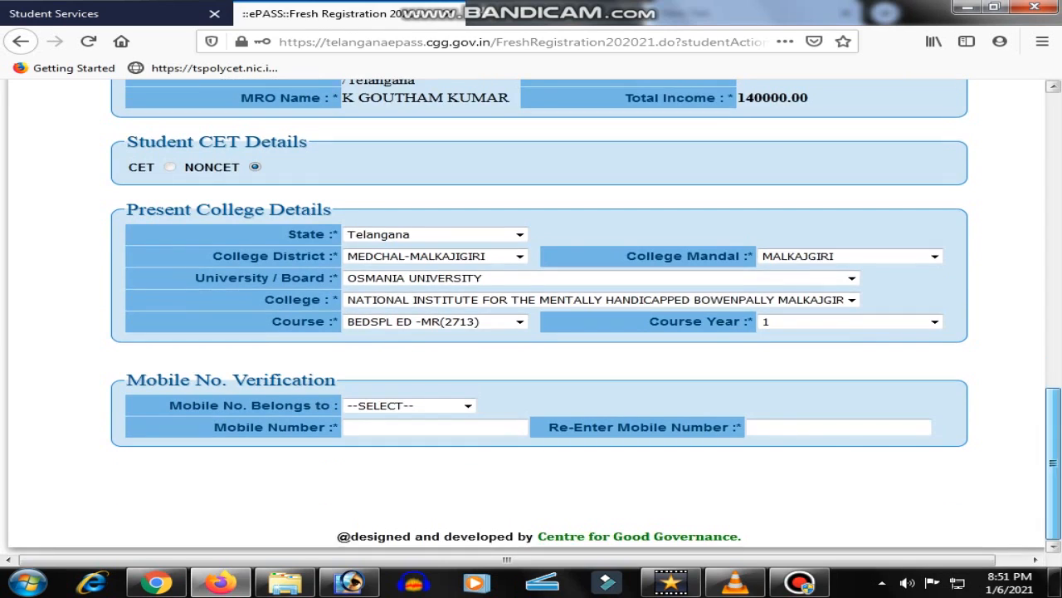
pyautogui.click(468, 405)
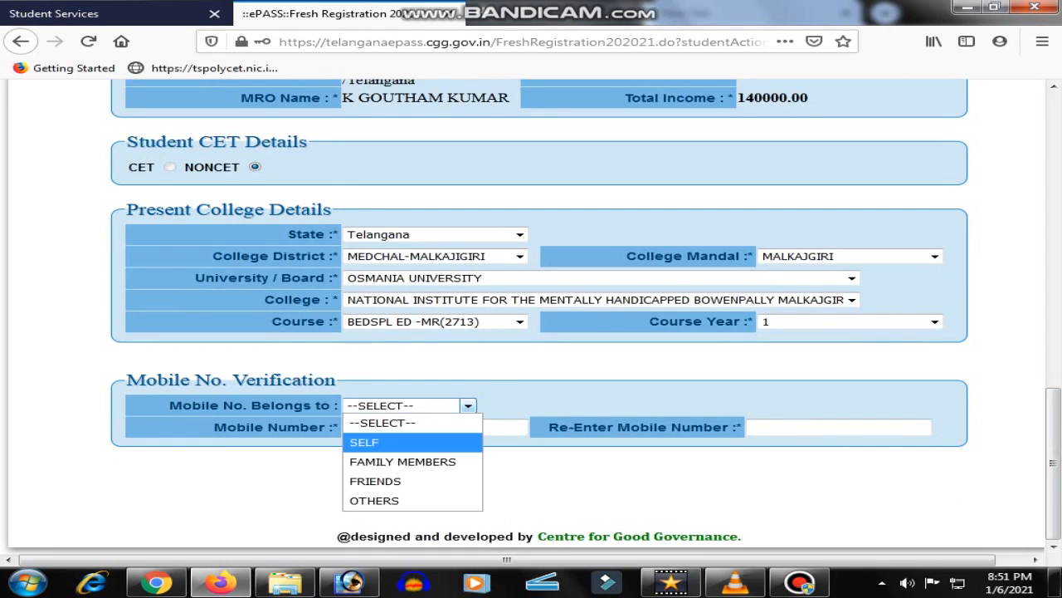
pyautogui.click(365, 442)
pyautogui.click(434, 426)
pyautogui.write('••')
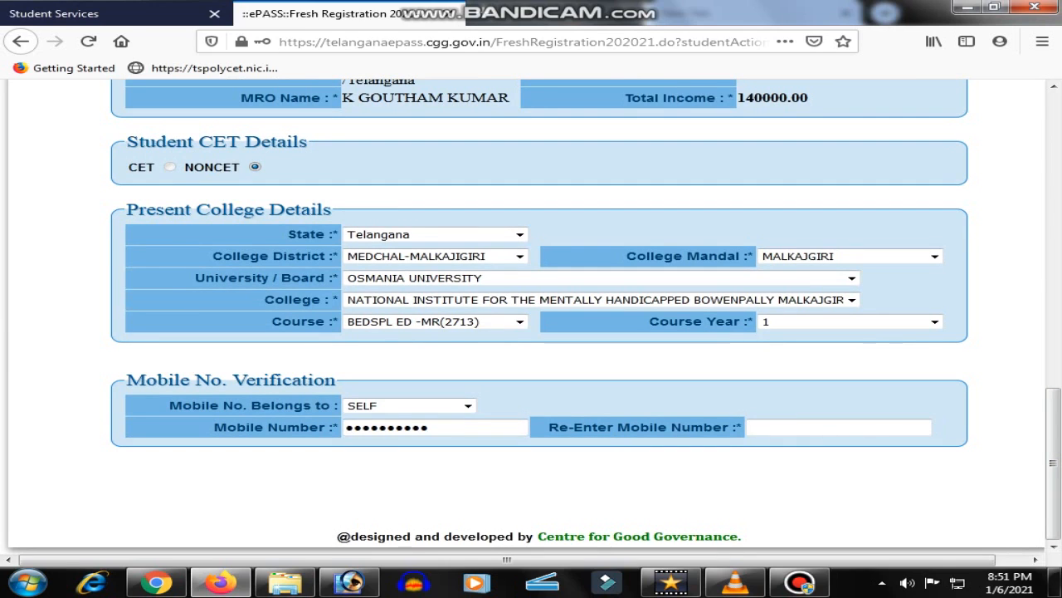
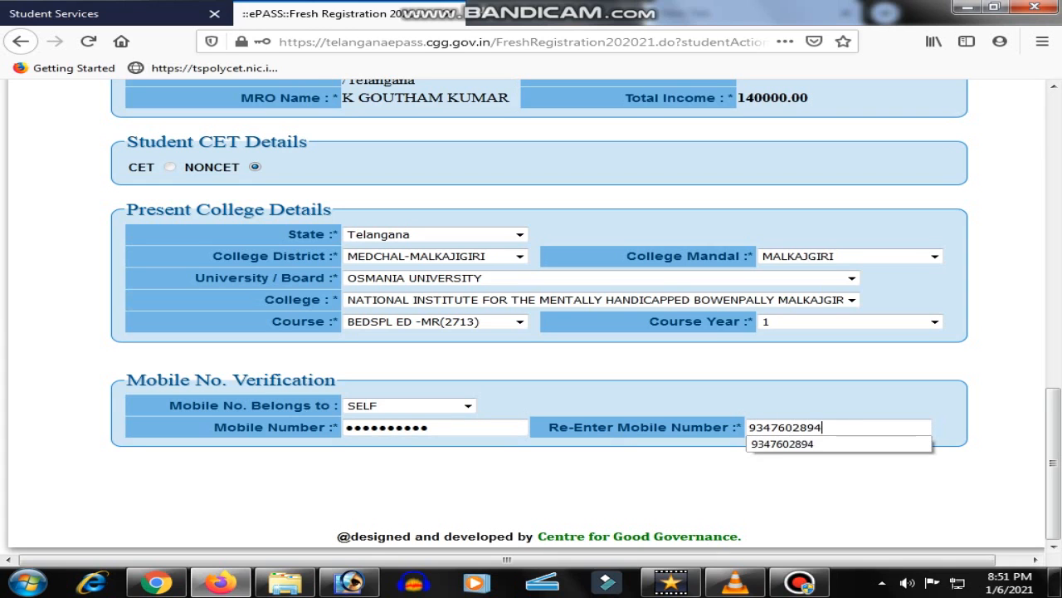
pyautogui.click(648, 361)
pyautogui.scroll(-4, 647, 278)
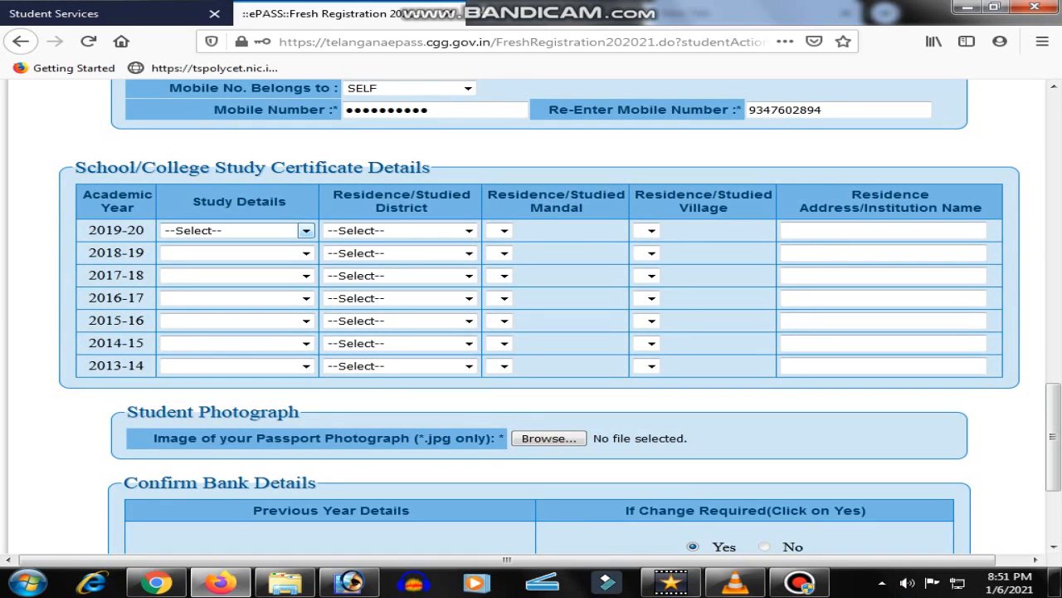
# Set 2019-20 and 2018-19 study details to Inter/Diploma
pyautogui.click(307, 230)
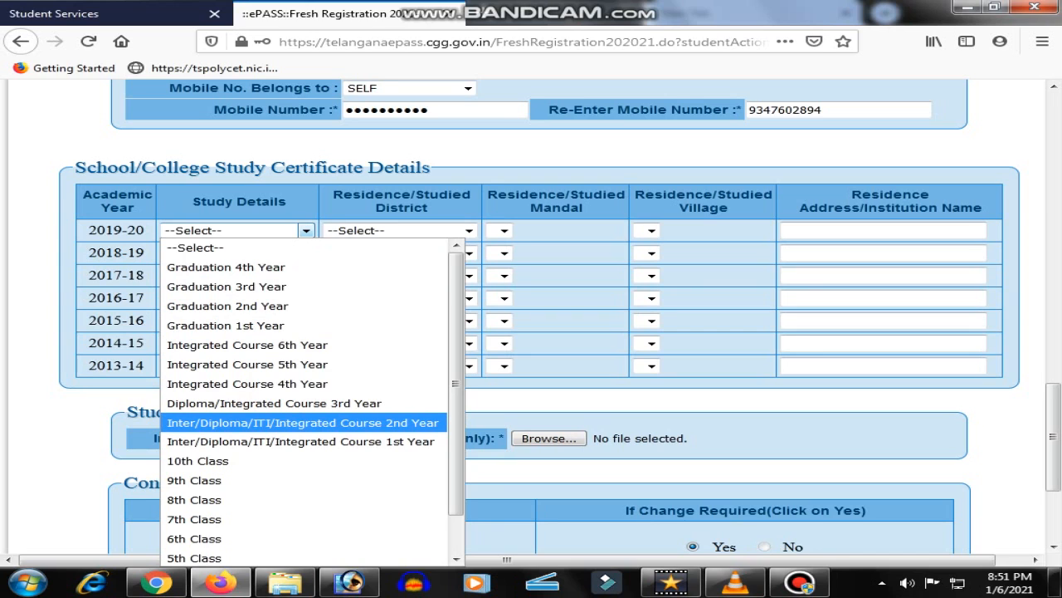
pyautogui.click(303, 422)
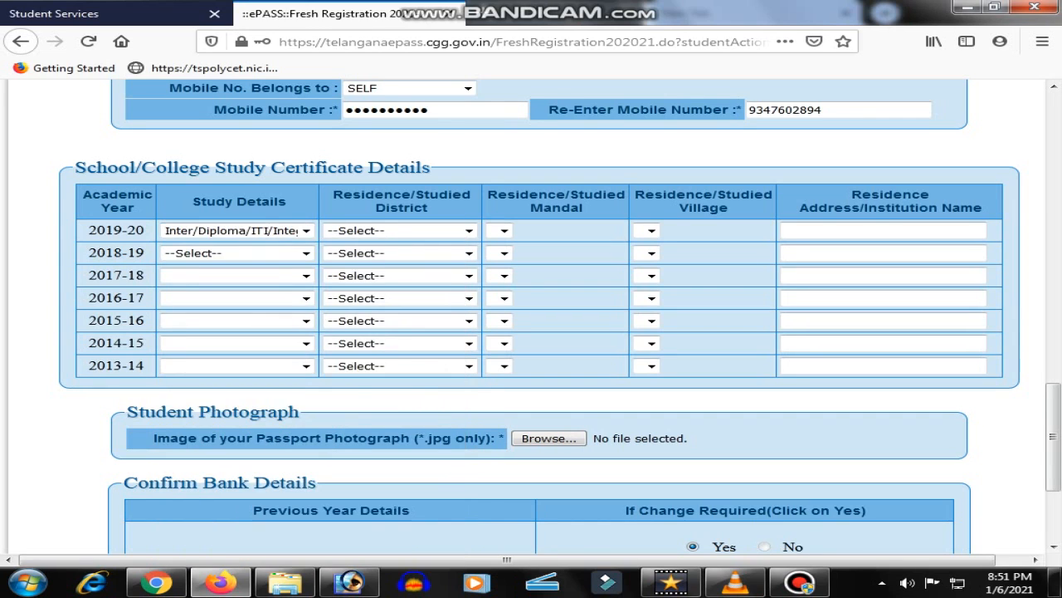
pyautogui.click(306, 253)
pyautogui.click(305, 286)
# Set 2017-18 through 2013-14 to 10th, 9th, 8th, 7th and 6th Class
pyautogui.click(306, 275)
pyautogui.click(195, 310)
pyautogui.click(307, 298)
pyautogui.click(194, 335)
pyautogui.click(306, 321)
pyautogui.click(194, 357)
pyautogui.click(306, 343)
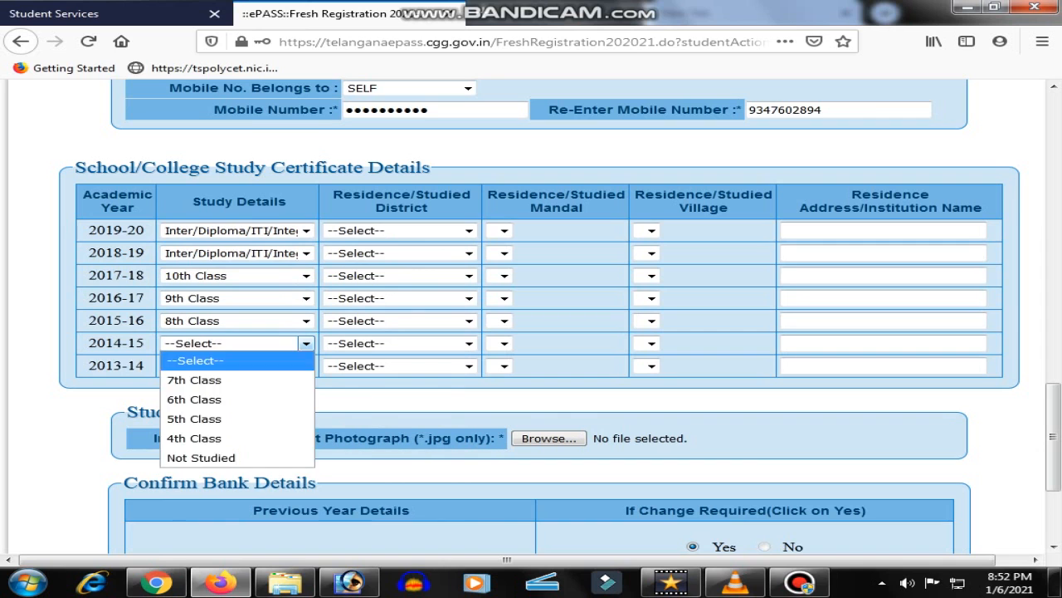
pyautogui.click(195, 380)
pyautogui.click(306, 366)
pyautogui.click(194, 401)
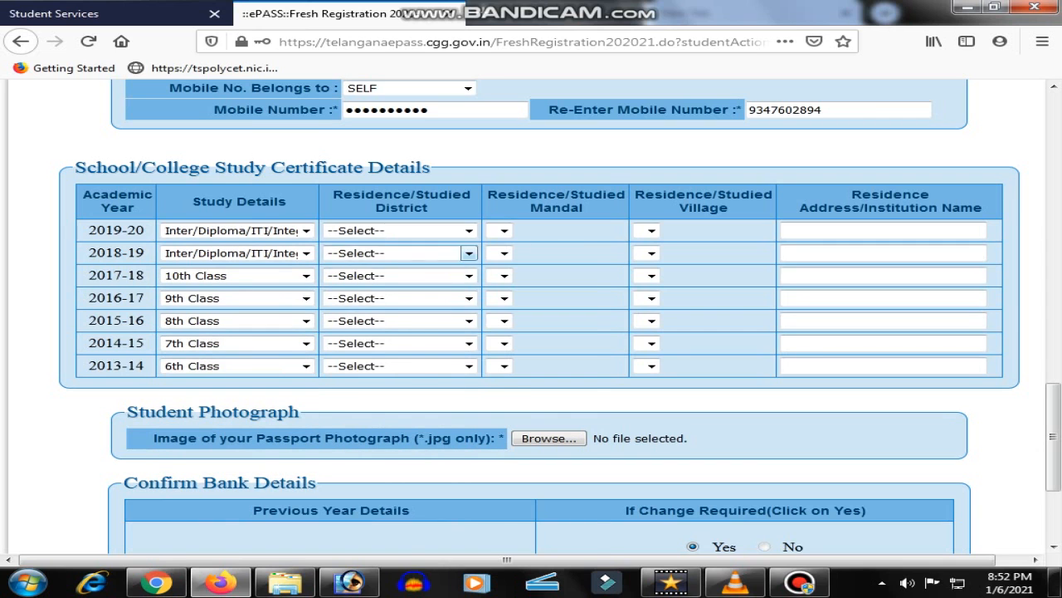
pyautogui.click(469, 230)
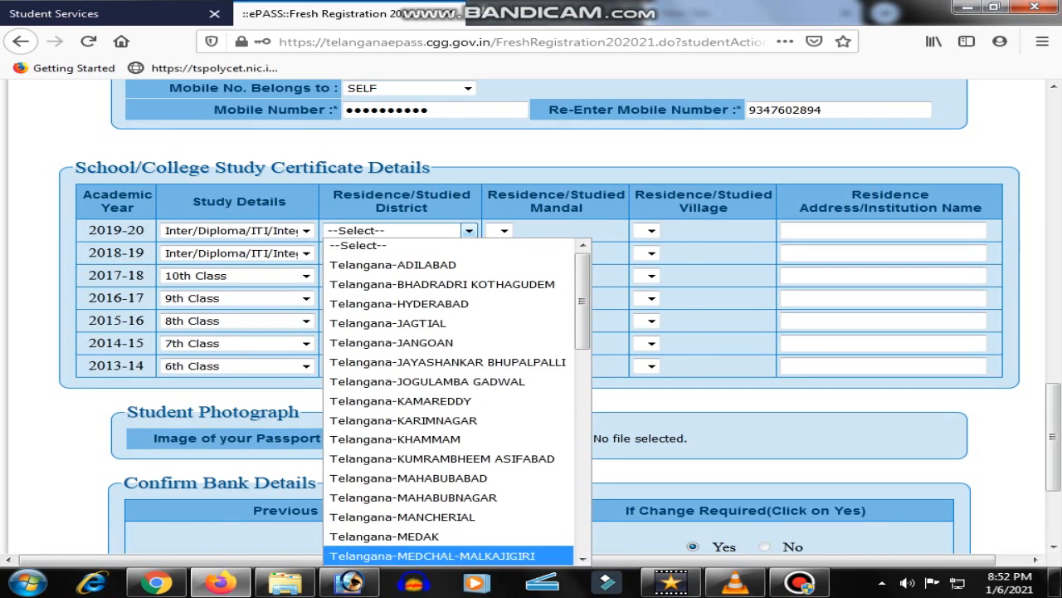
# Set each year's studied district: MEDCHAL-MALKAJGIRI, HYDERABAD, JAGTIAL, JAYASHANKAR BHUPALPALLI, KHAMMAM, KARIMNAGAR
pyautogui.click(432, 555)
pyautogui.click(445, 252)
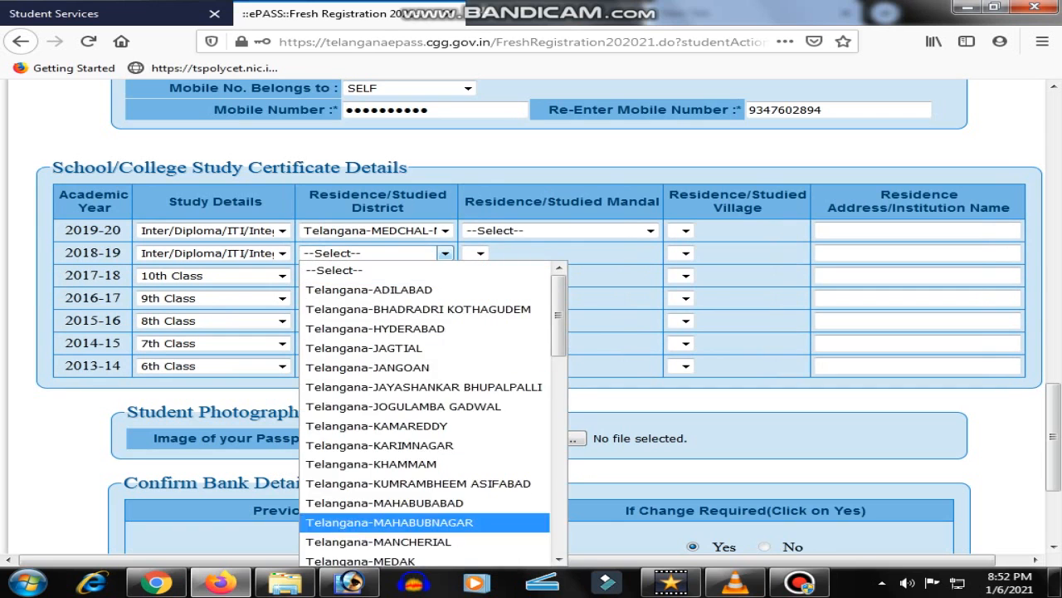
pyautogui.scroll(-3, 390, 522)
pyautogui.click(382, 388)
pyautogui.click(445, 275)
pyautogui.click(415, 350)
pyautogui.click(445, 298)
pyautogui.click(415, 394)
pyautogui.click(445, 321)
pyautogui.click(404, 454)
pyautogui.click(445, 343)
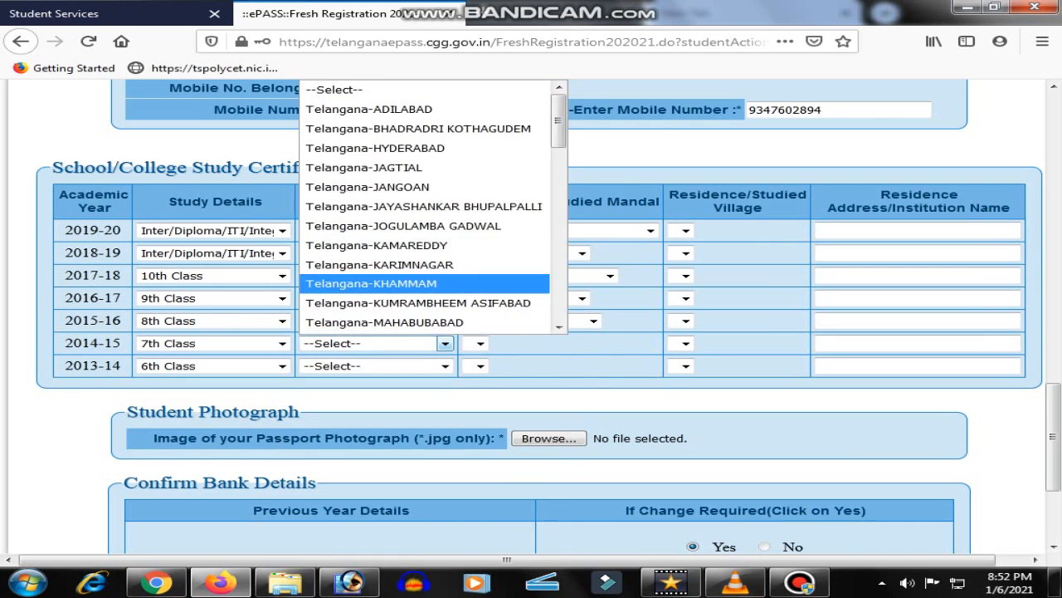
pyautogui.click(371, 283)
pyautogui.click(445, 365)
pyautogui.click(379, 264)
# Set mandals 2019-20 to 2013-14: BACHUPALLY, GUDUR, BADHURPURA, JAGTIAL, MAHAMUTHARAM, KUSUMANCHI, HUZURABAD
pyautogui.click(651, 230)
pyautogui.click(498, 283)
pyautogui.click(581, 253)
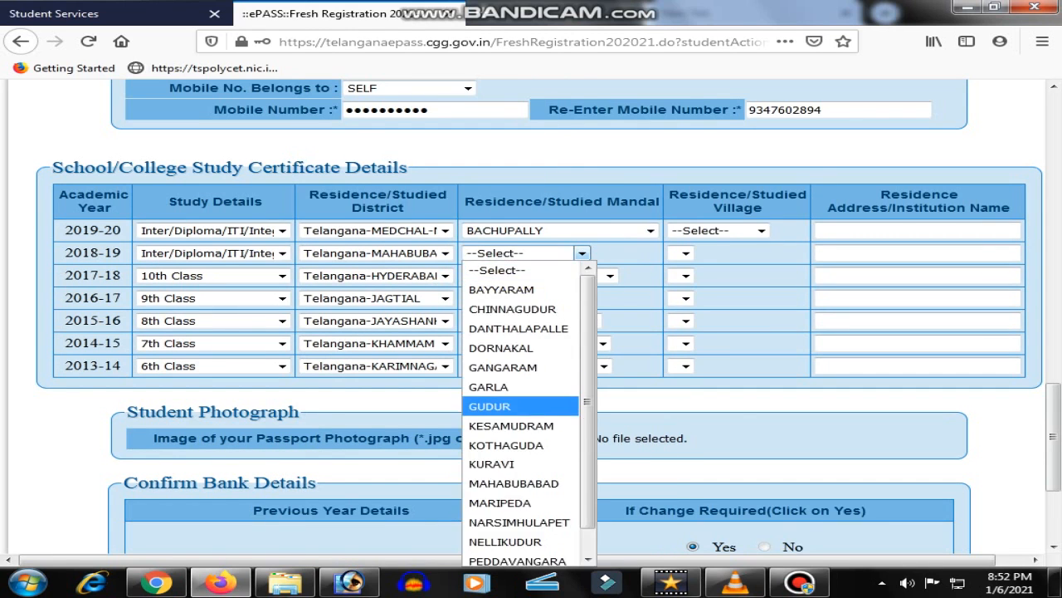
pyautogui.click(498, 405)
pyautogui.click(610, 275)
pyautogui.click(498, 371)
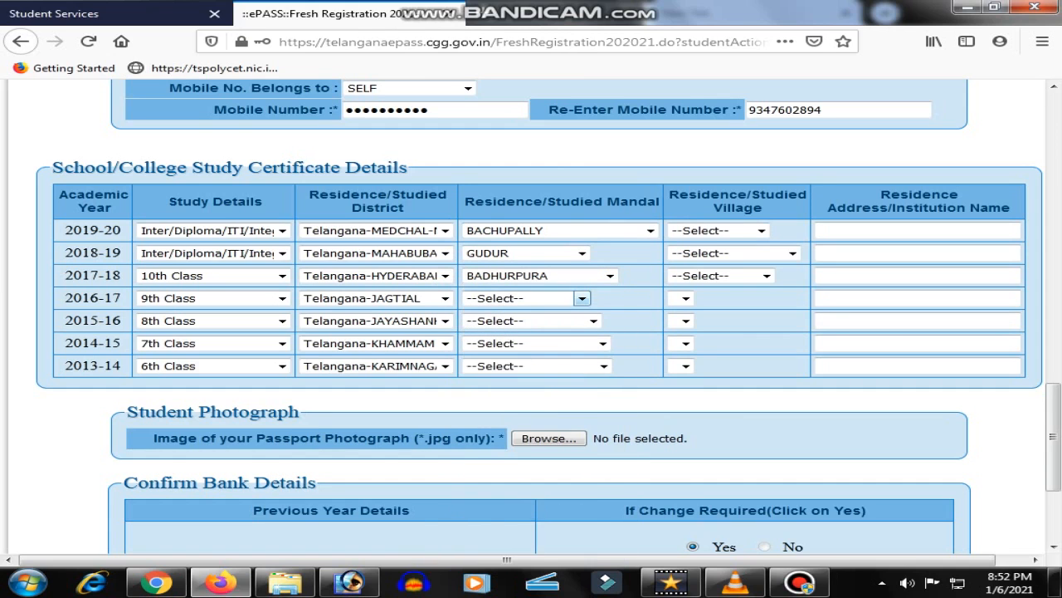
pyautogui.click(582, 297)
pyautogui.click(493, 431)
pyautogui.click(603, 320)
pyautogui.click(507, 454)
pyautogui.click(576, 342)
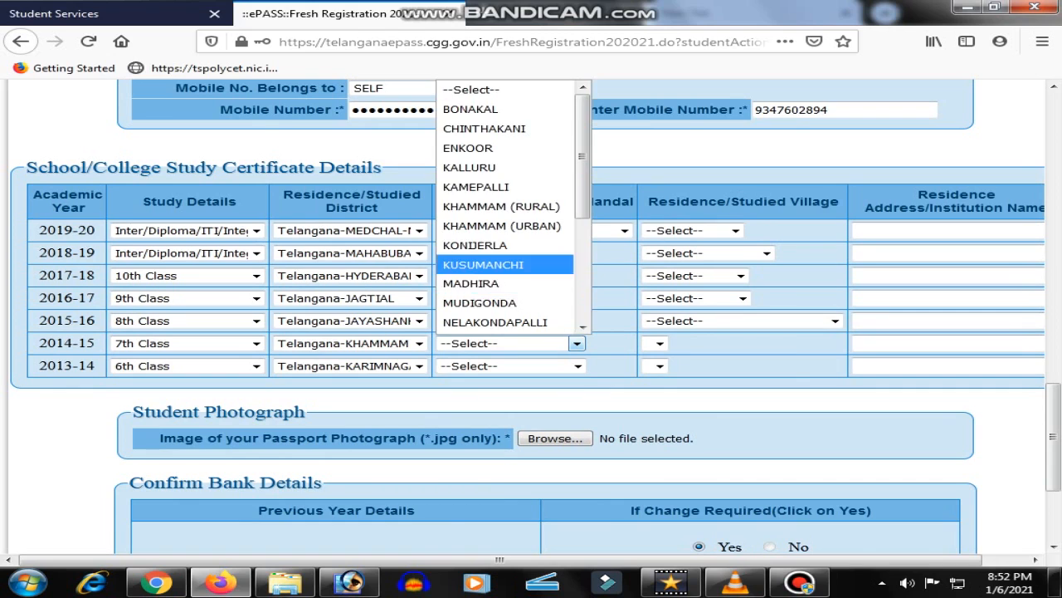
pyautogui.click(498, 264)
pyautogui.click(577, 365)
pyautogui.click(479, 206)
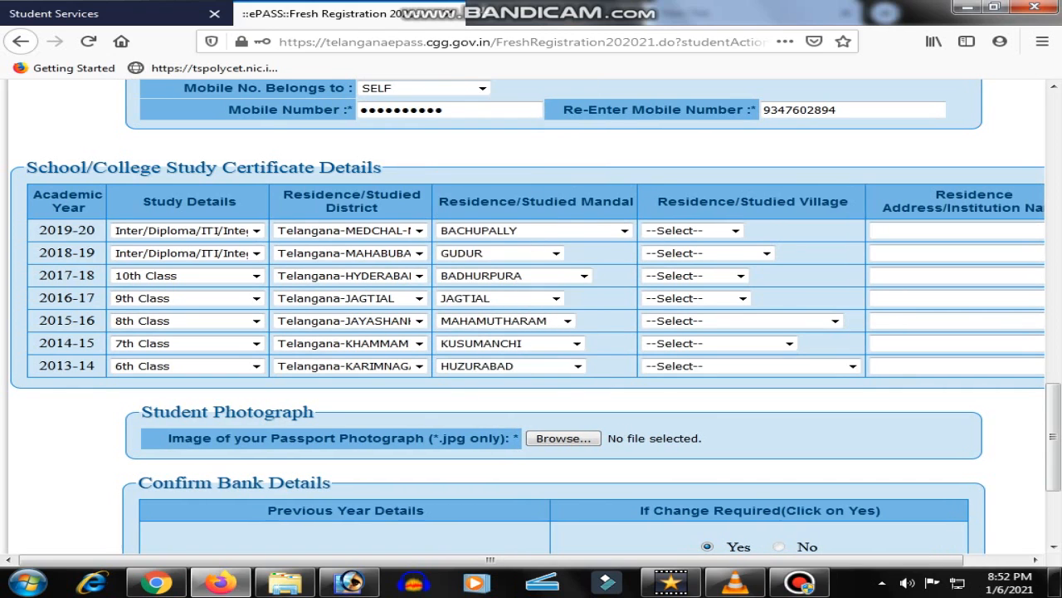
# Set villages: BACHUPALLY, AYODHYAPUR, BADHURPURA, JAGITIAL, GADDALAPALLE, KISTAPURAM, SIRSAPALLE
pyautogui.click(734, 229)
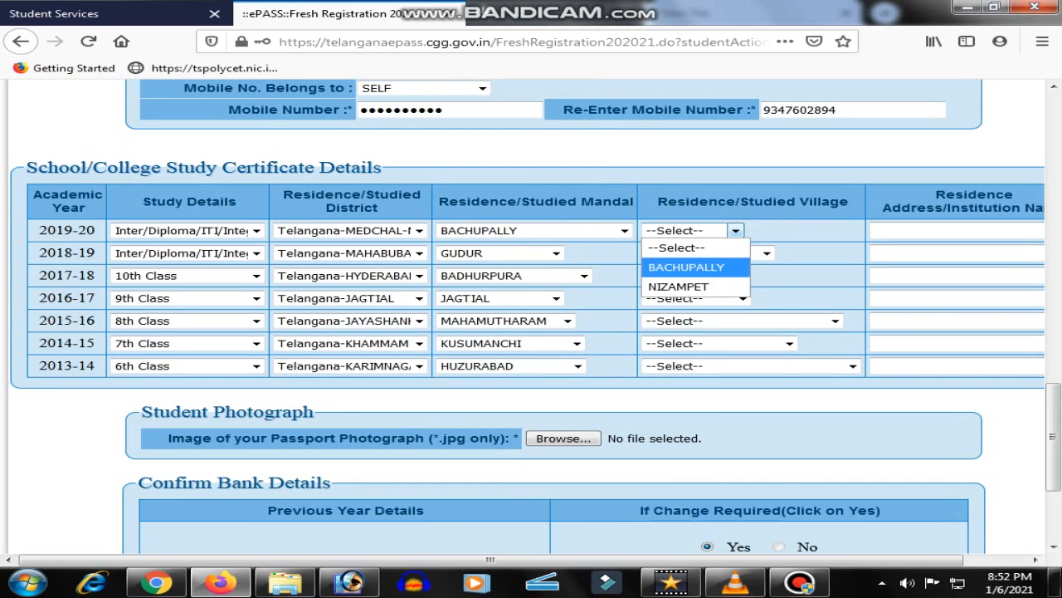
pyautogui.click(676, 263)
pyautogui.click(766, 252)
pyautogui.click(689, 328)
pyautogui.click(741, 276)
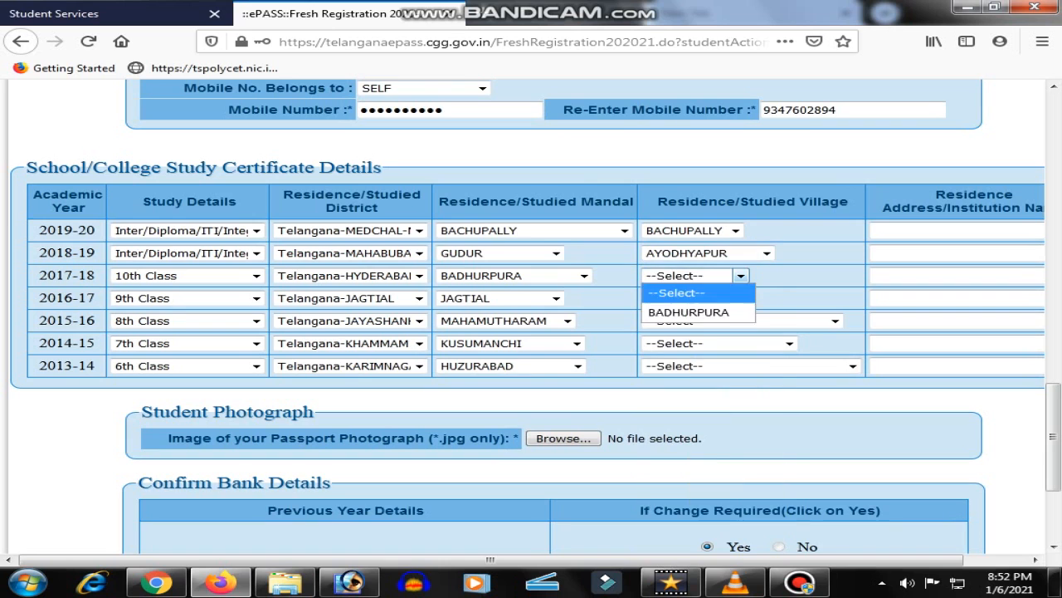
pyautogui.click(689, 312)
pyautogui.click(743, 298)
pyautogui.click(677, 354)
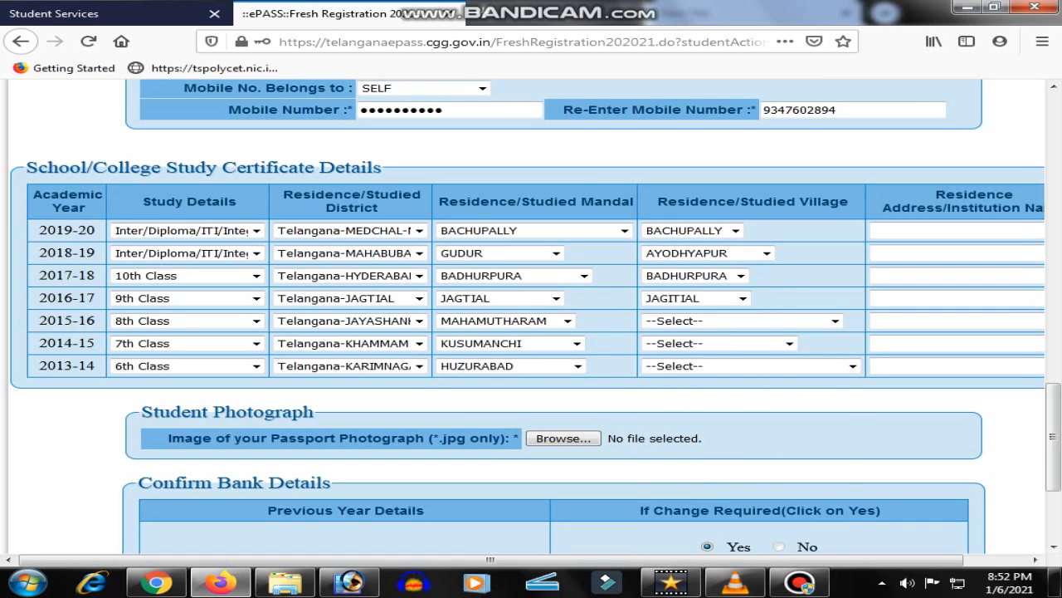
pyautogui.click(835, 321)
pyautogui.click(694, 377)
pyautogui.click(822, 343)
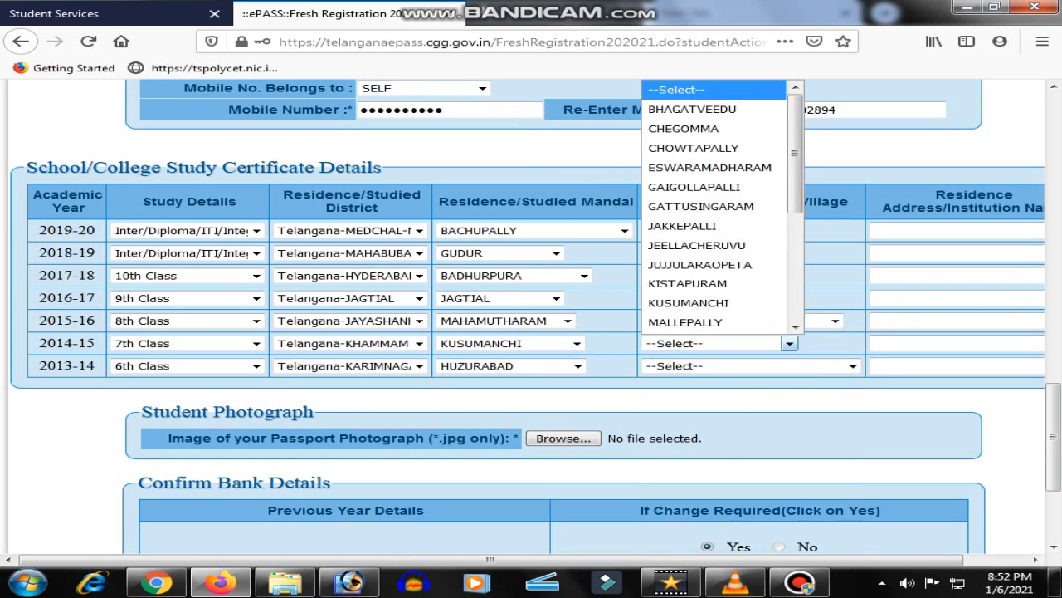
pyautogui.click(689, 283)
pyautogui.click(852, 366)
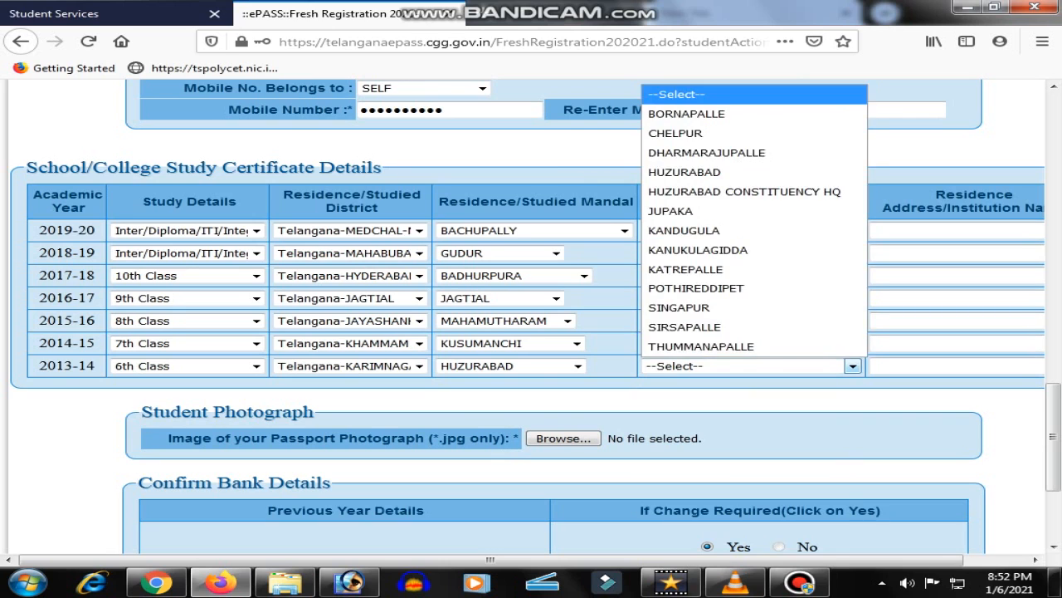
pyautogui.click(689, 346)
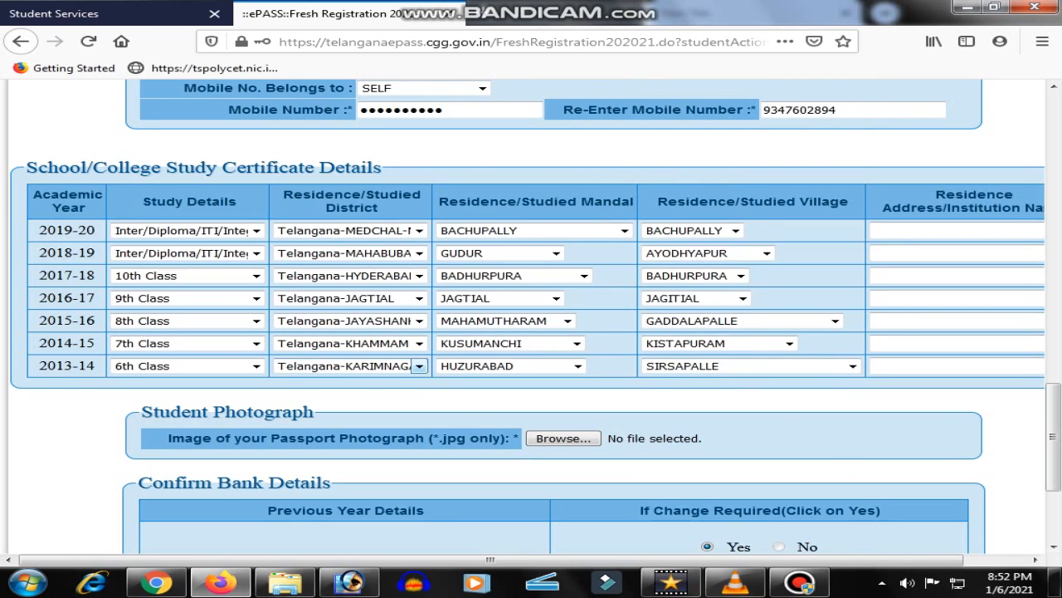
pyautogui.moveTo(237, 168); pyautogui.dragTo(166, 167)
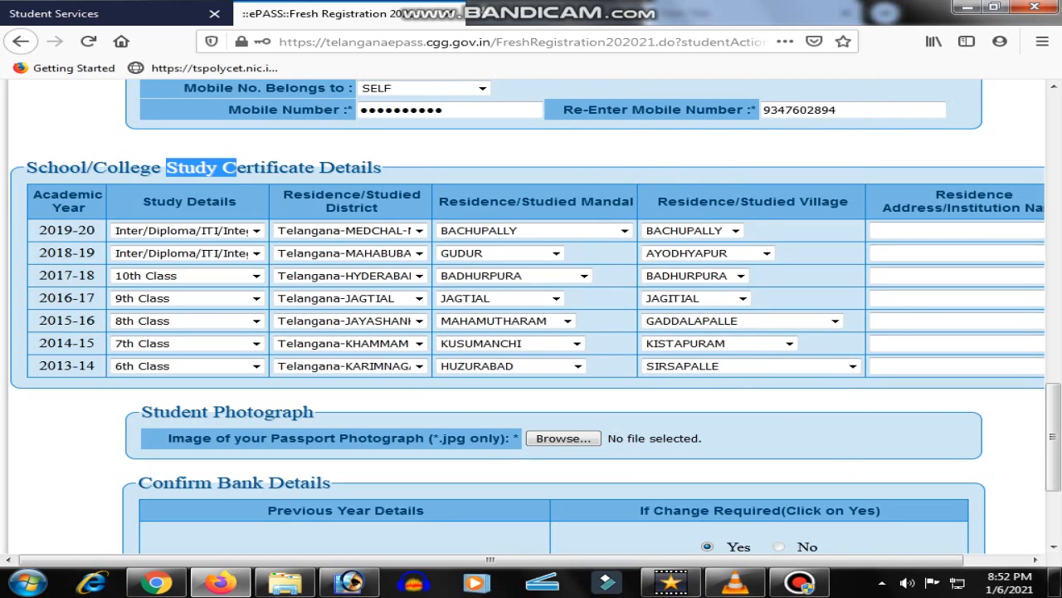
# Fill NCJC as the institution name for 2019-20 and 2018-19
pyautogui.click(930, 231)
pyautogui.doubleClick(930, 231)
pyautogui.click(930, 231)
pyautogui.click(913, 248)
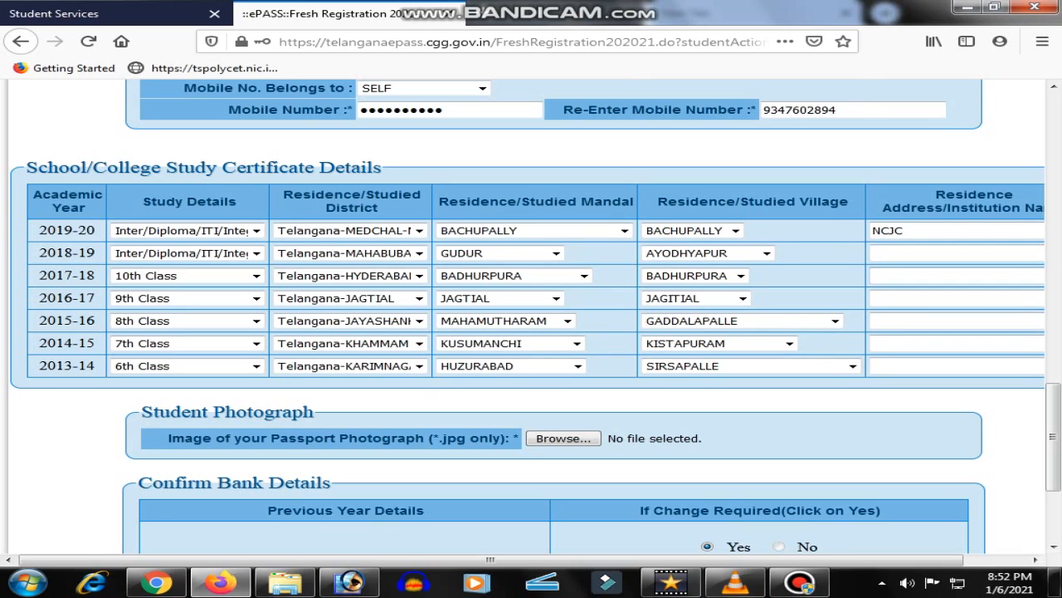
pyautogui.doubleClick(921, 253)
pyautogui.click(913, 269)
# Fill SADG as the institution name for 2017-18 through 2013-14
pyautogui.doubleClick(922, 275)
pyautogui.click(913, 292)
pyautogui.doubleClick(921, 298)
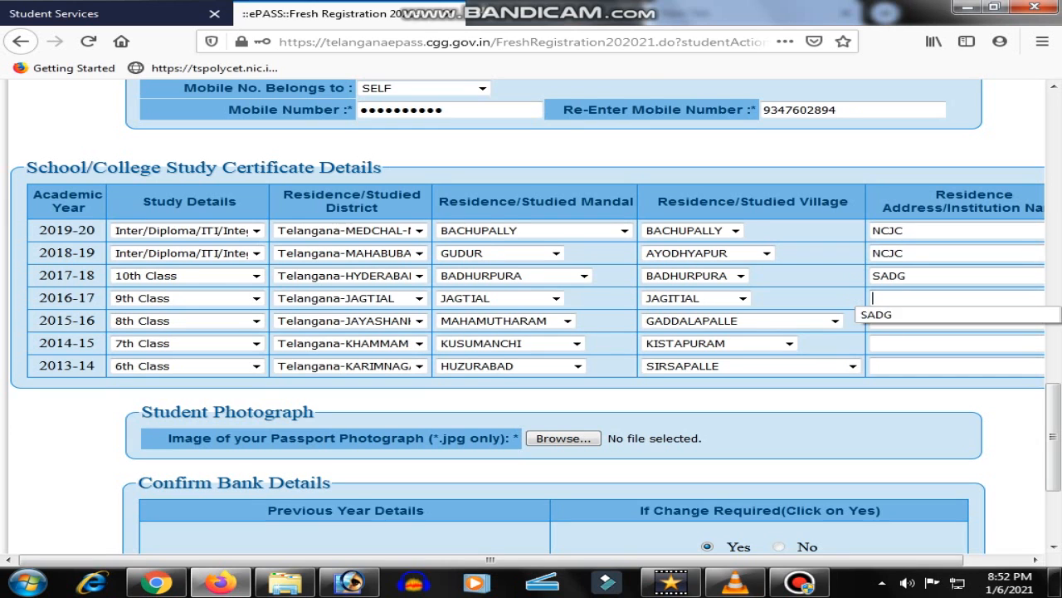
pyautogui.click(921, 315)
pyautogui.click(921, 320)
pyautogui.click(921, 338)
pyautogui.click(922, 343)
pyautogui.click(921, 360)
pyautogui.doubleClick(921, 366)
pyautogui.click(921, 383)
pyautogui.scroll(-3, 921, 383)
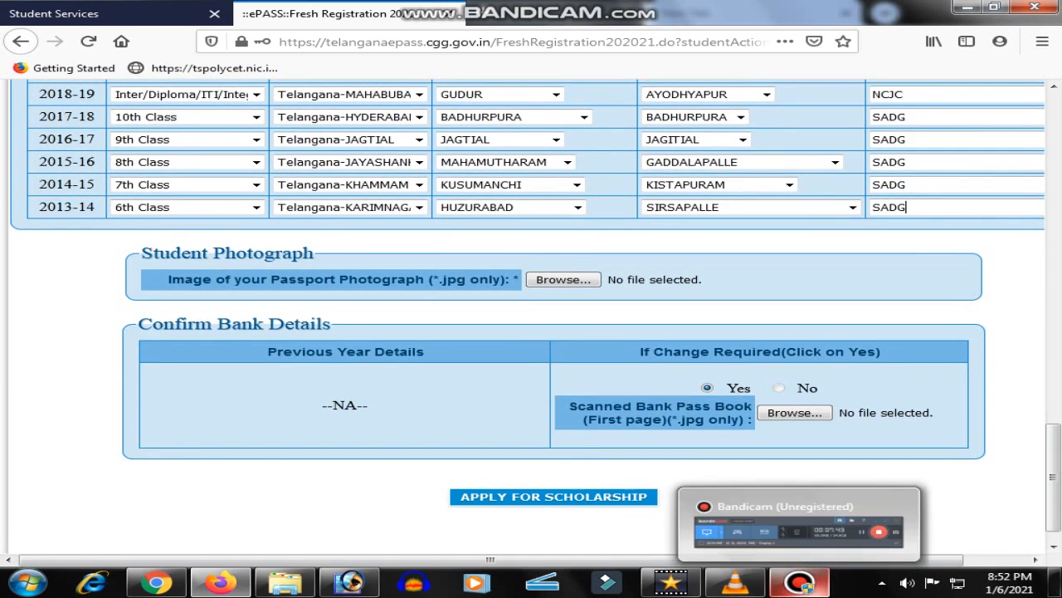
pyautogui.click(800, 581)
# Attach IMG-20210106-WA0014 (1).jpg from the zaheer folder as the passport photograph
pyautogui.click(800, 582)
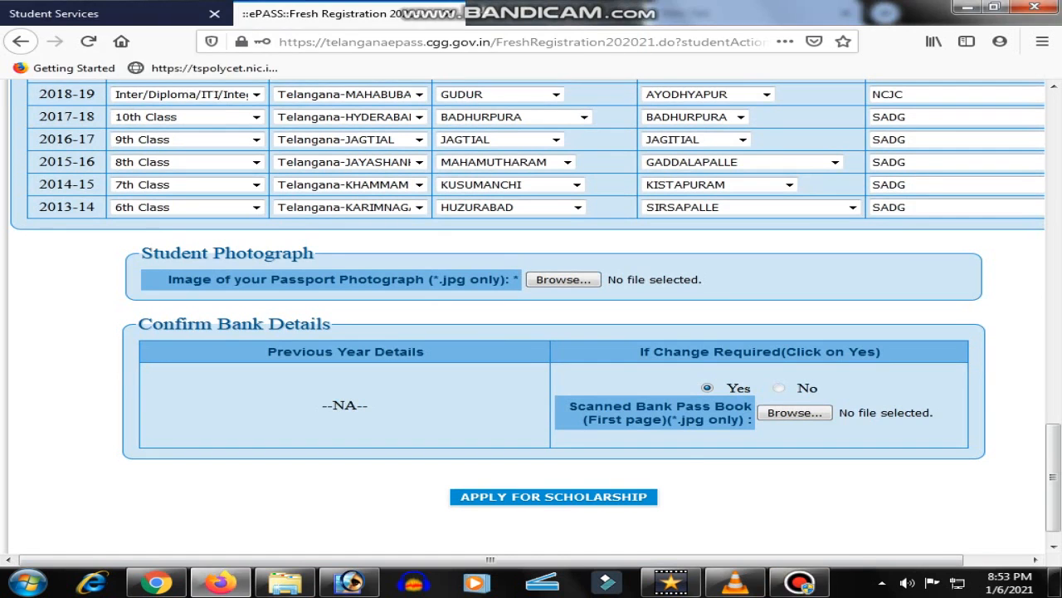
pyautogui.click(564, 279)
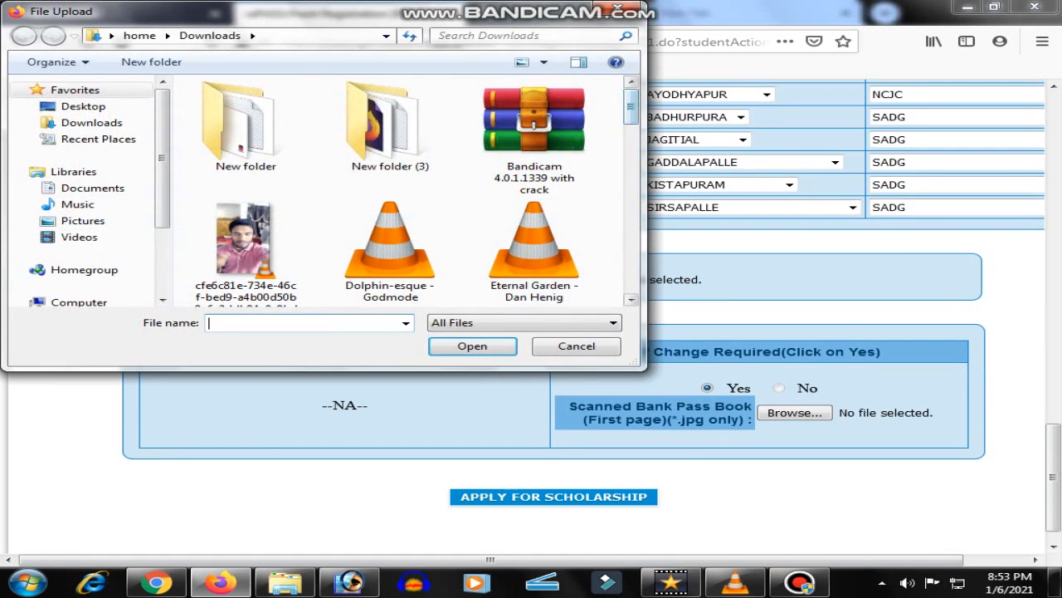
pyautogui.moveTo(631, 106); pyautogui.dragTo(631, 146)
pyautogui.scroll(-4, 415, 104)
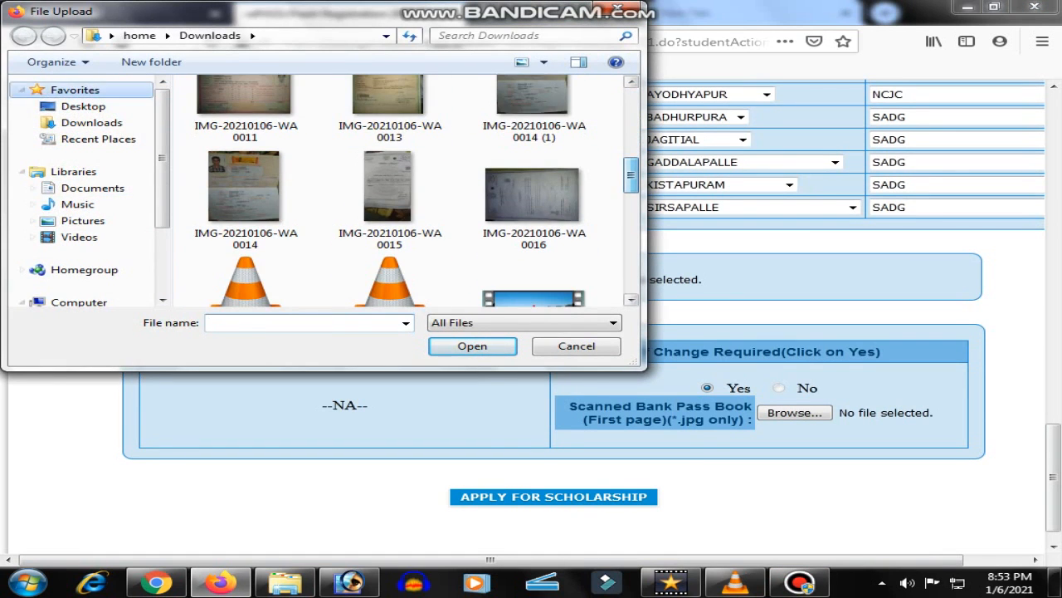
pyautogui.click(83, 107)
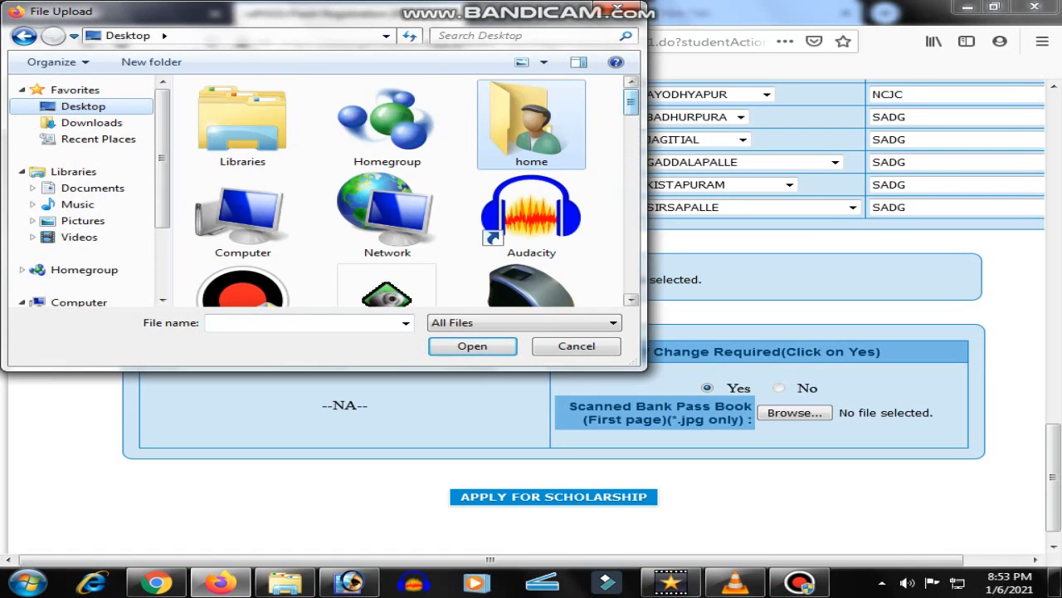
pyautogui.scroll(-5, 531, 125)
pyautogui.doubleClick(528, 116)
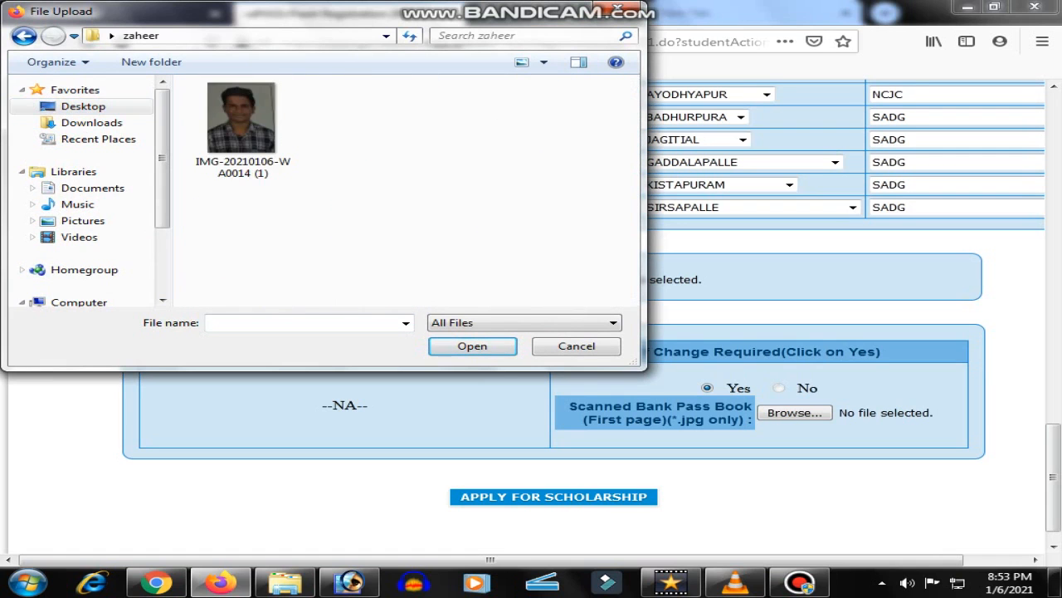
pyautogui.click(242, 130)
pyautogui.click(472, 346)
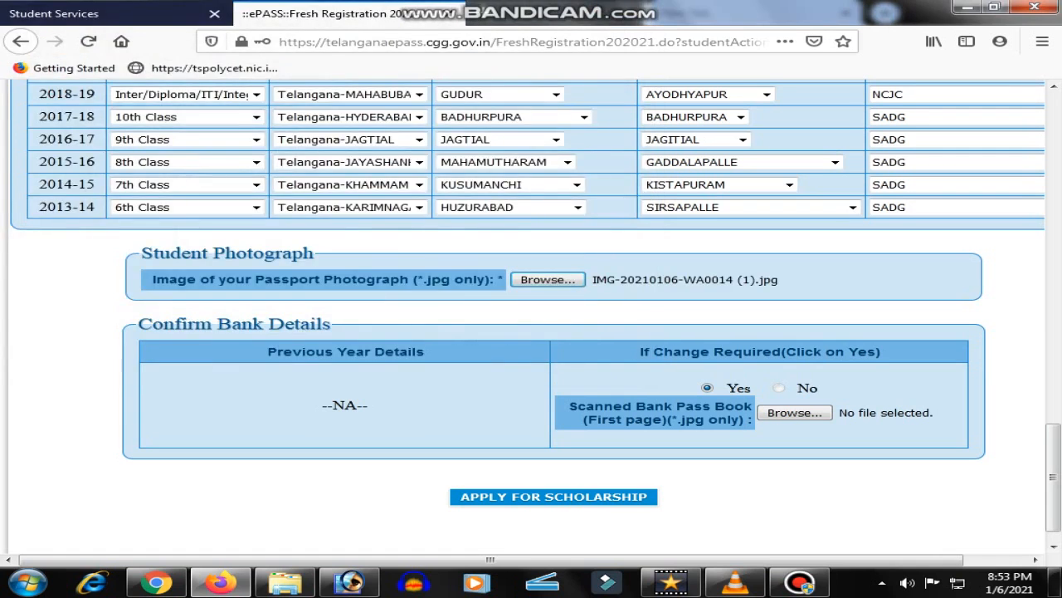
# Attach IMG-20210106-WA0014 (1).jpg from Downloads as the scanned bank pass book
pyautogui.scroll(-1, 527, 315)
pyautogui.click(794, 381)
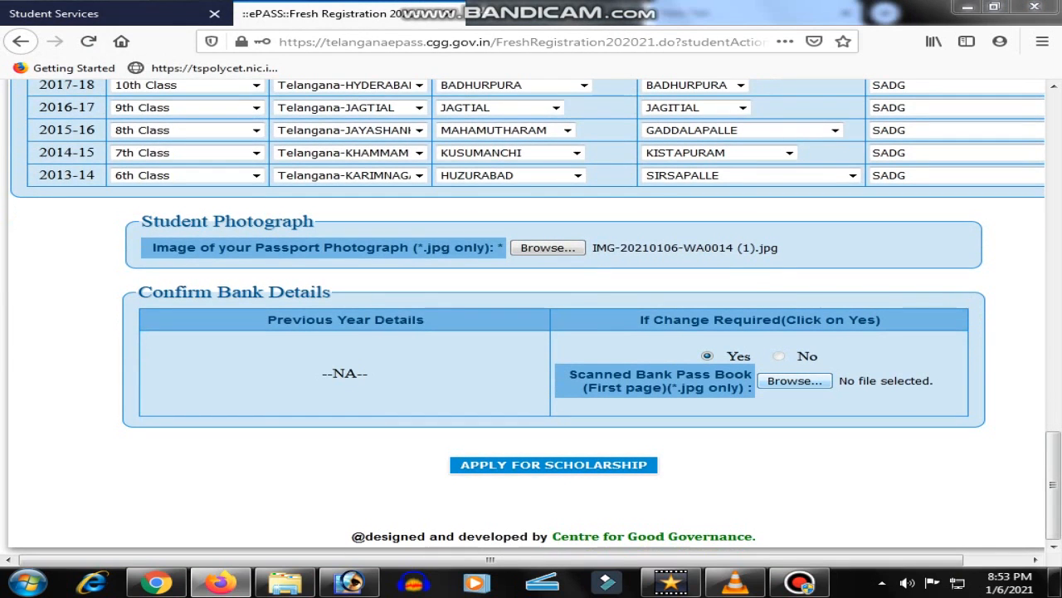
pyautogui.click(92, 123)
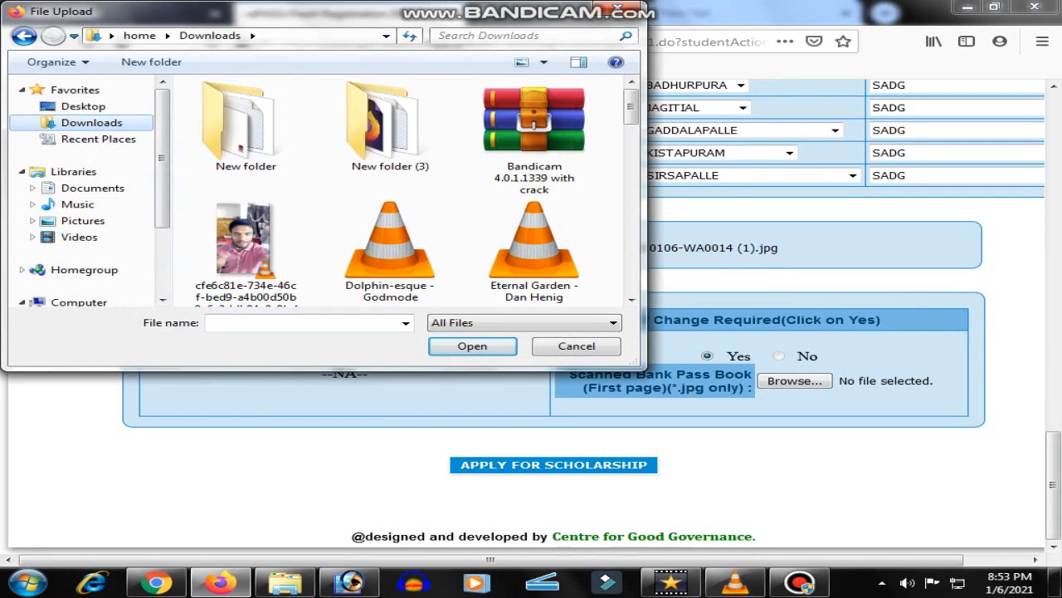
pyautogui.scroll(-3, 419, 120)
pyautogui.click(533, 207)
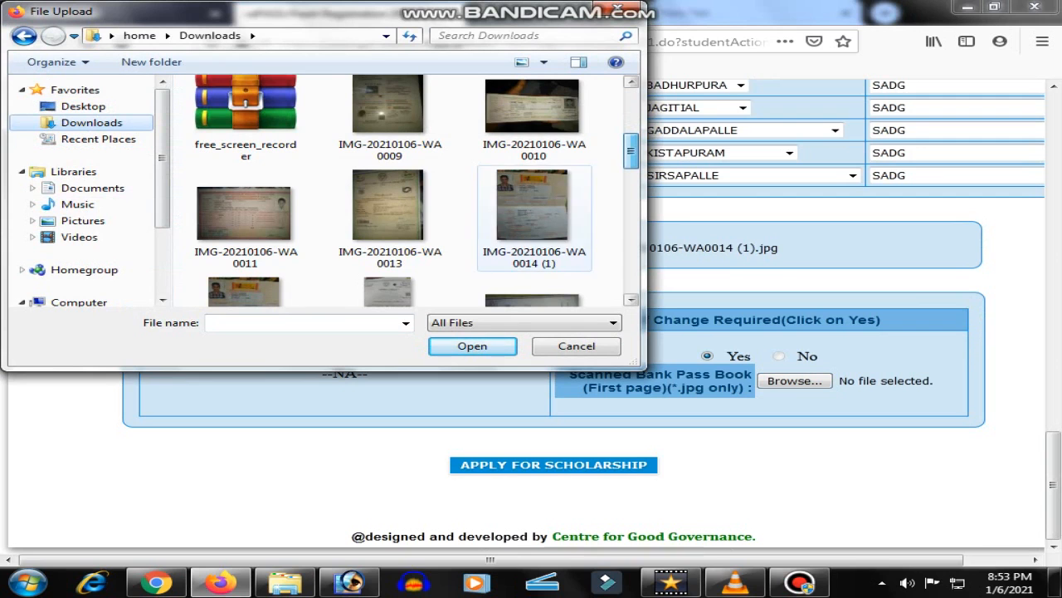
pyautogui.click(472, 345)
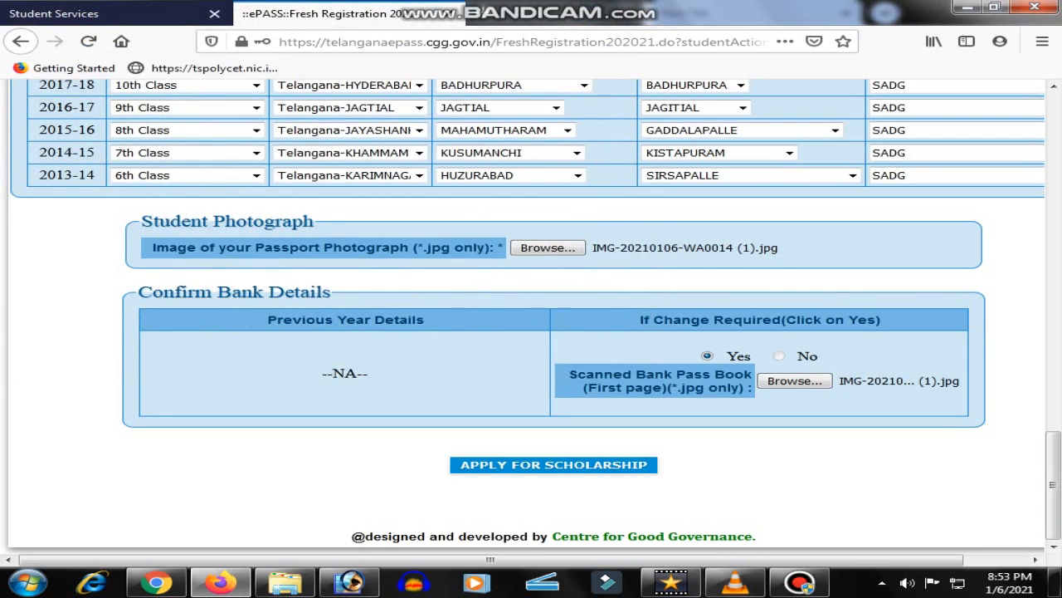
pyautogui.scroll(5, 531, 316)
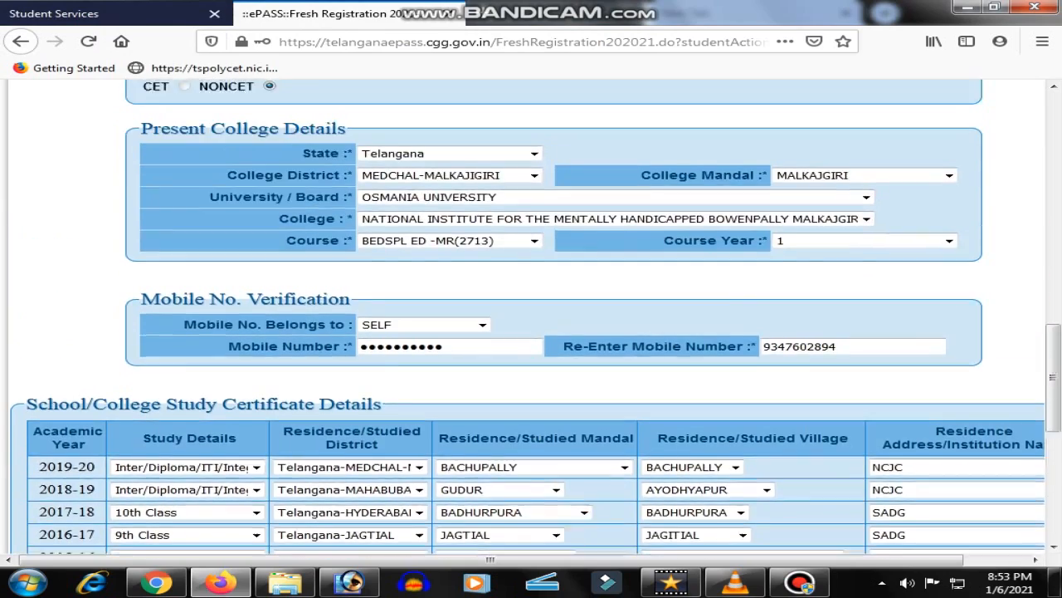
pyautogui.scroll(8, 531, 315)
pyautogui.scroll(-15, 531, 316)
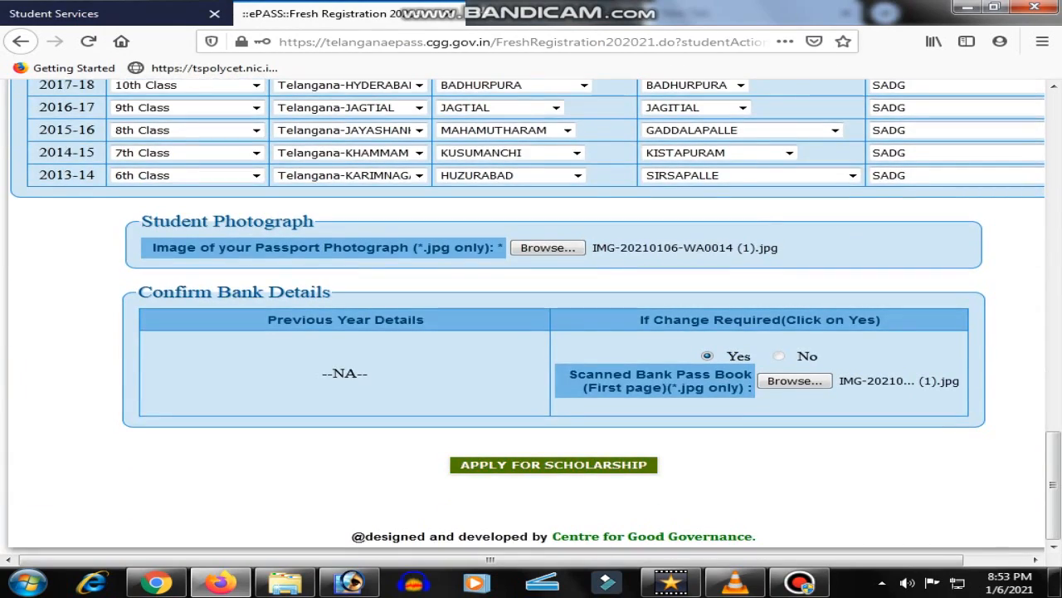
# Choose MEDCHAL-MALKAJIGIRI as the bank district and Syndicate Bank as the bank
pyautogui.click(554, 464)
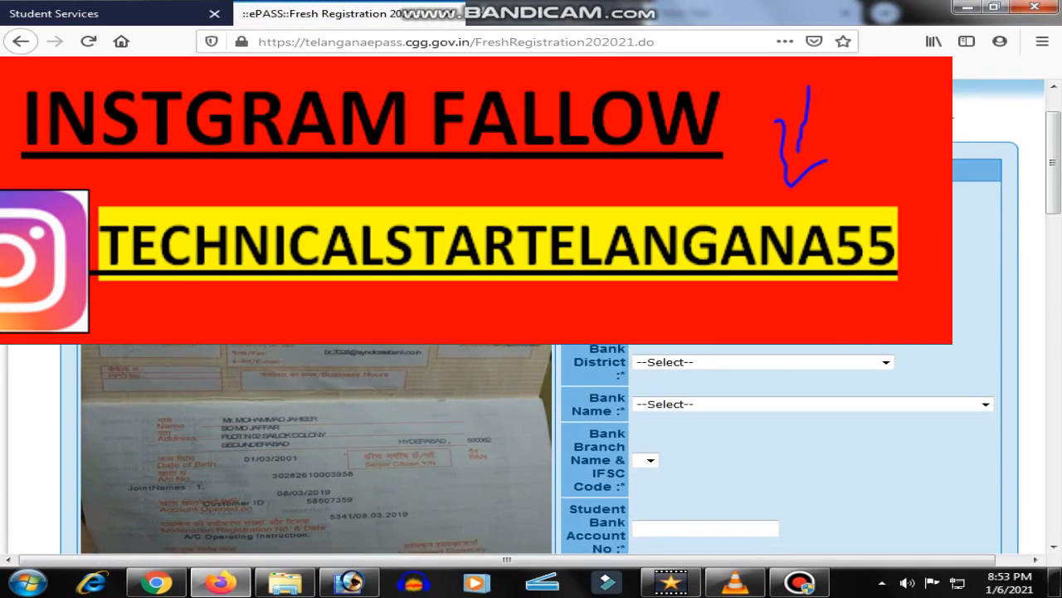
pyautogui.scroll(-2, 539, 448)
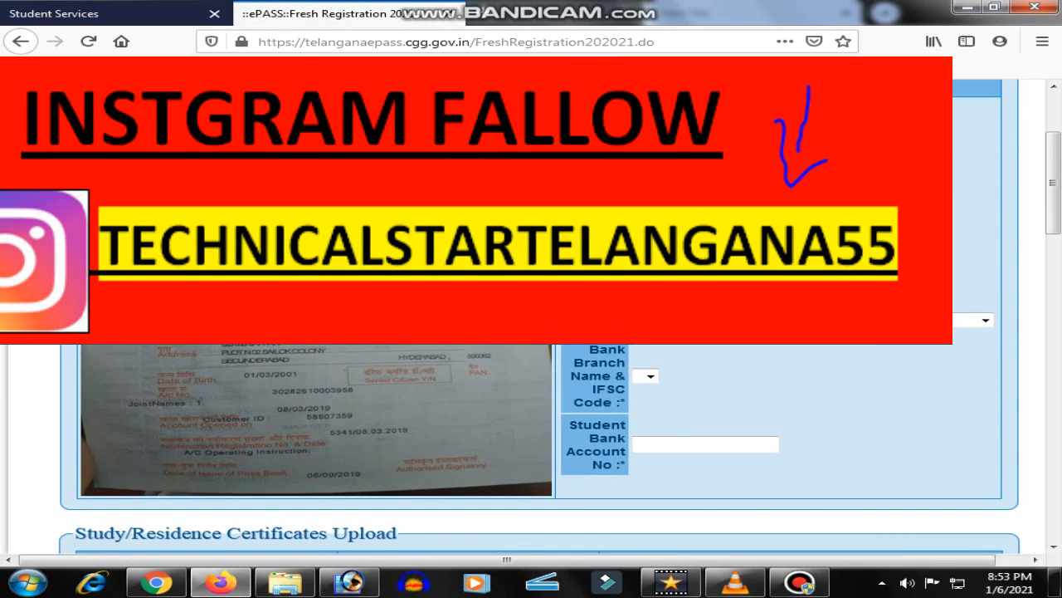
pyautogui.click(747, 276)
pyautogui.scroll(-4, 747, 432)
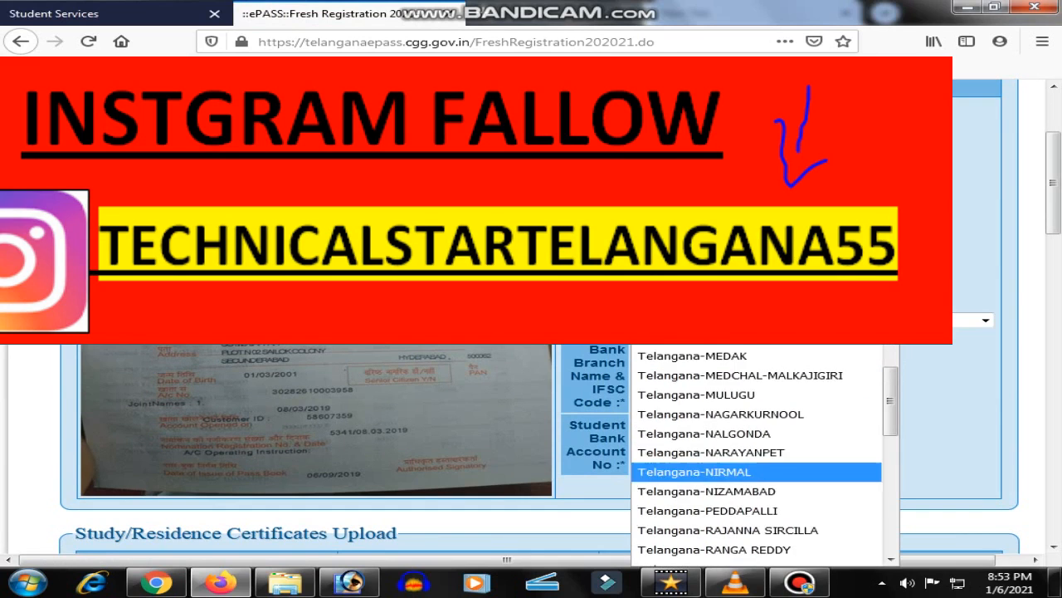
pyautogui.click(739, 376)
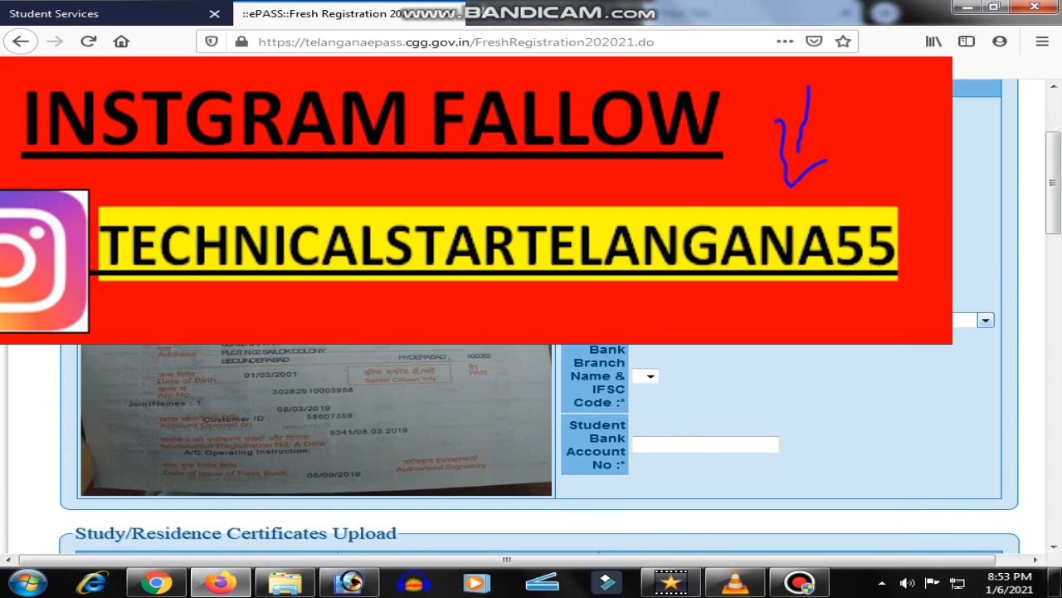
pyautogui.click(812, 321)
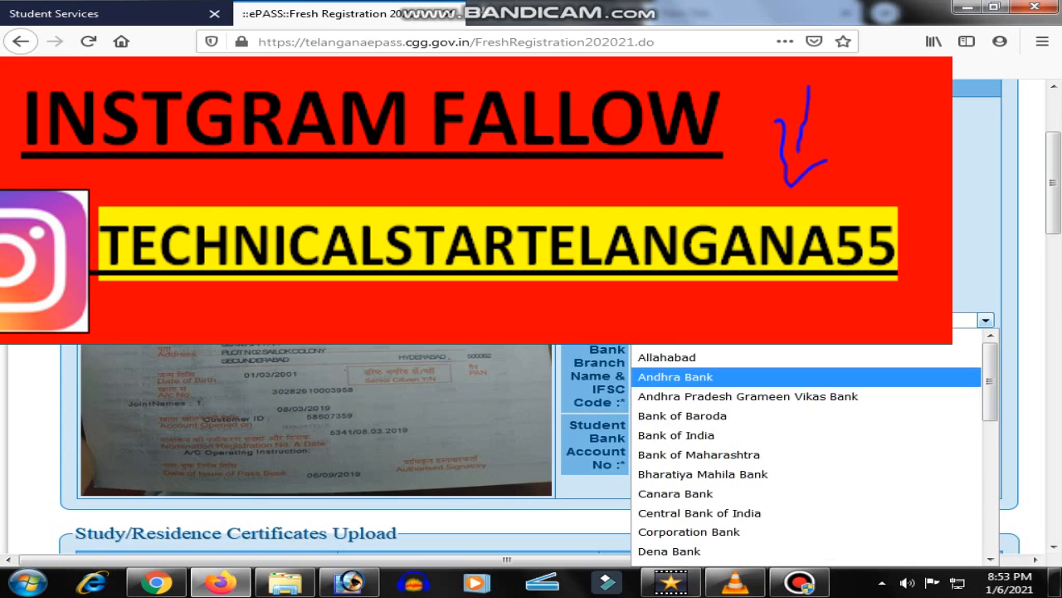
pyautogui.scroll(-4, 747, 457)
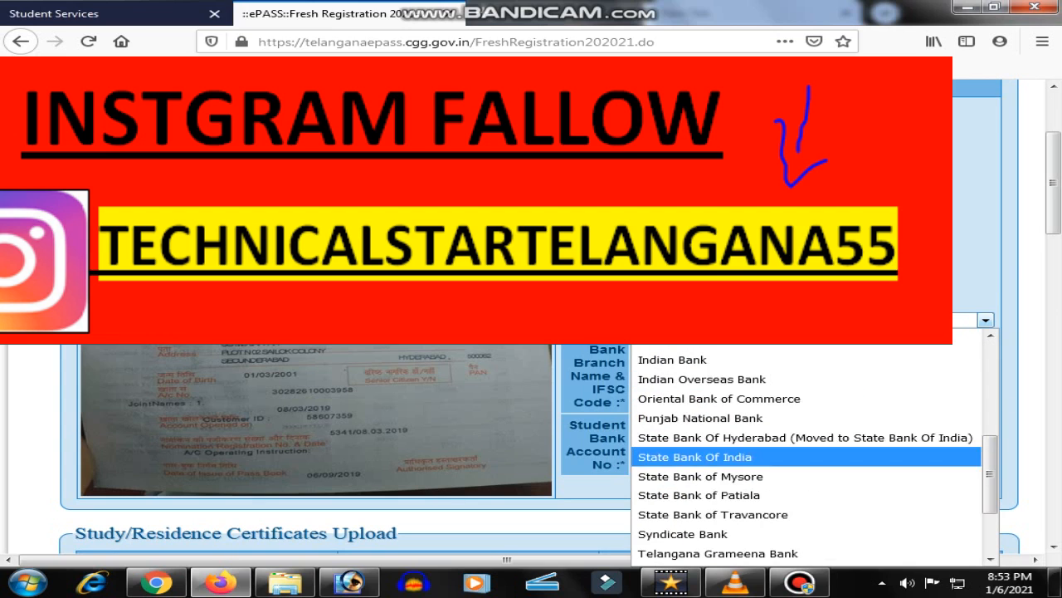
pyautogui.click(747, 534)
# Select branch SYNB-HYDERABAD BASHEER BAGH (SYNB0003004) and enter the student's account number
pyautogui.click(812, 376)
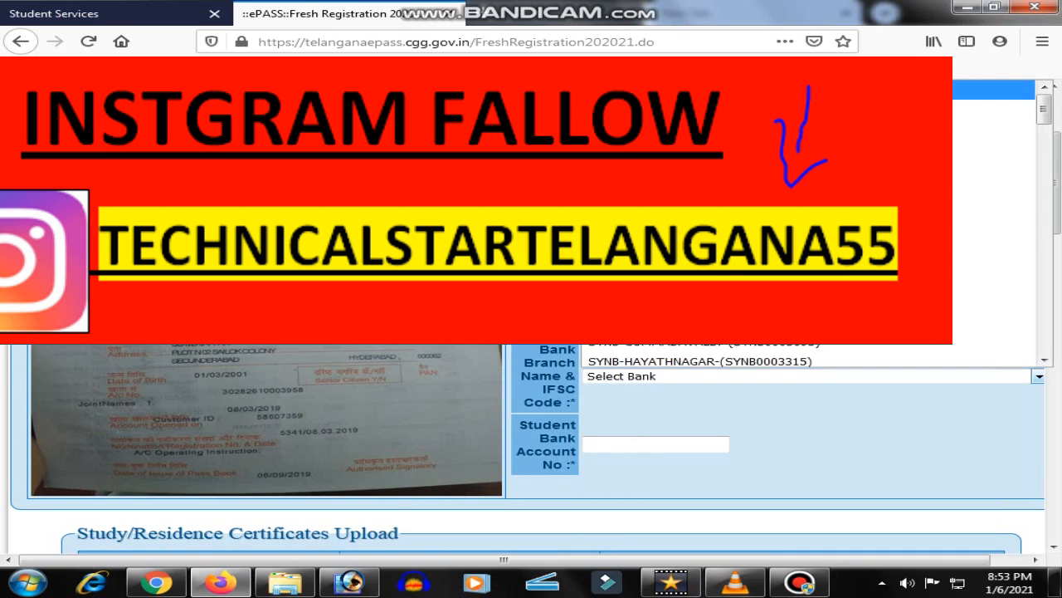
pyautogui.scroll(-6, 746, 259)
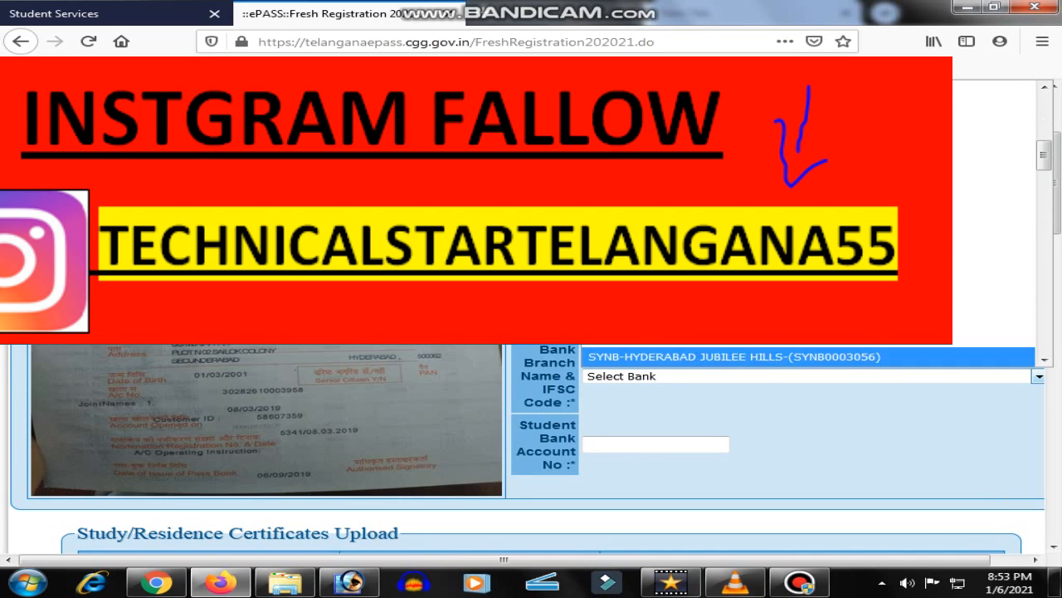
pyautogui.click(747, 162)
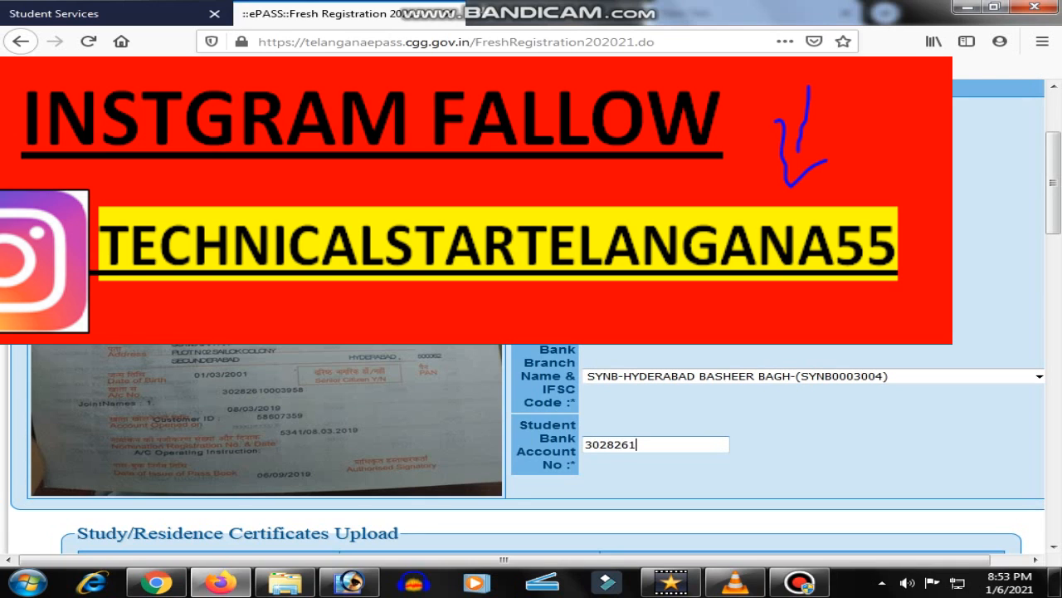
pyautogui.write('958')
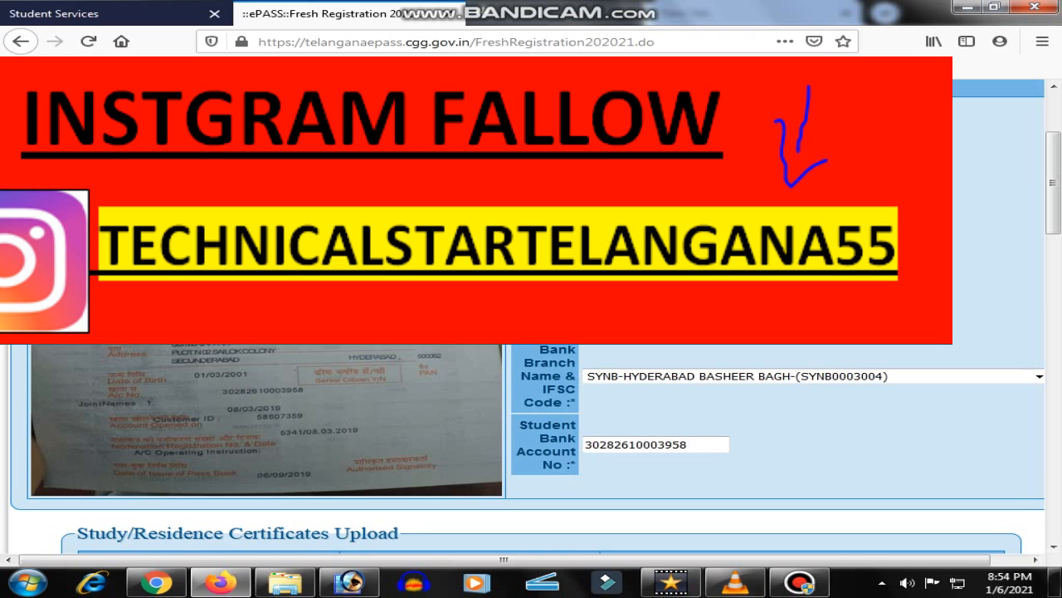
pyautogui.scroll(-4, 531, 448)
# Try several from-period classes for the first row, dismissing class-order warnings, ending on 6th Class
pyautogui.scroll(-6, 531, 448)
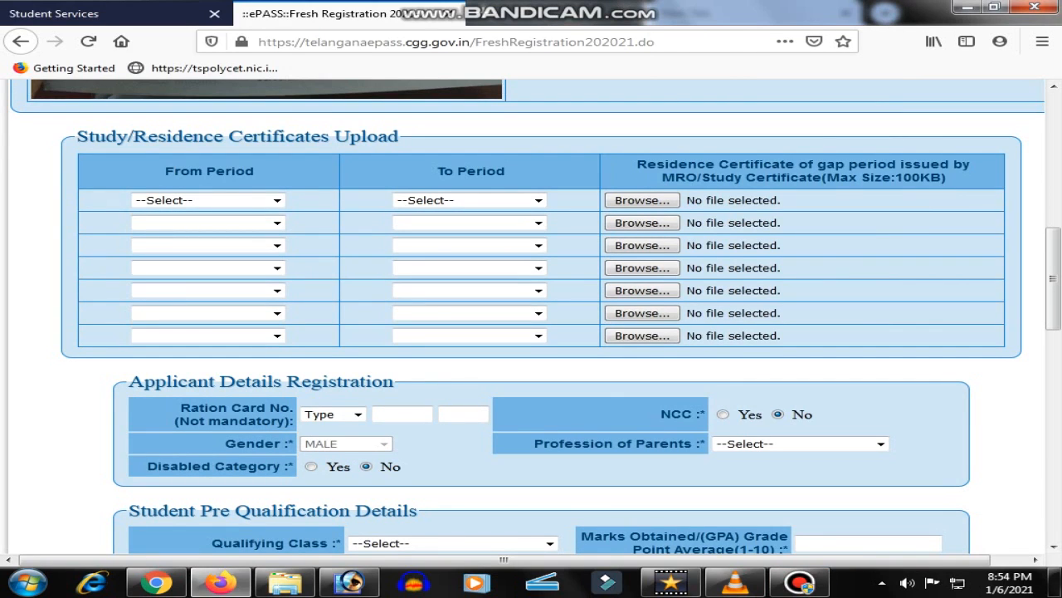
pyautogui.click(277, 200)
pyautogui.press('Return')
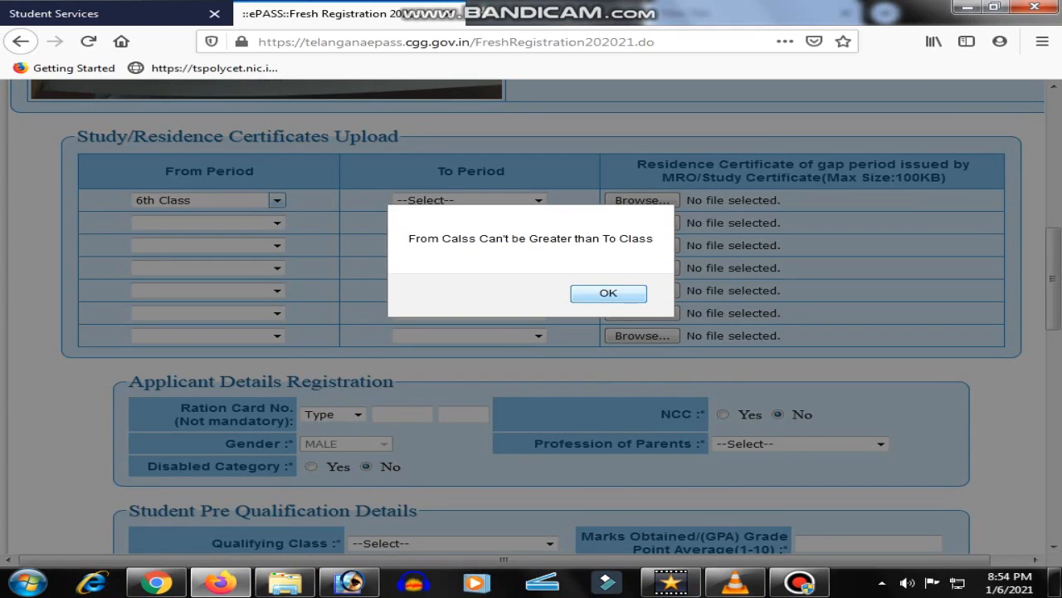
pyautogui.click(608, 293)
pyautogui.click(276, 200)
pyautogui.press('Down')
pyautogui.press('Down')
pyautogui.press('Down')
pyautogui.press('Down')
pyautogui.press('Down')
pyautogui.press('Down')
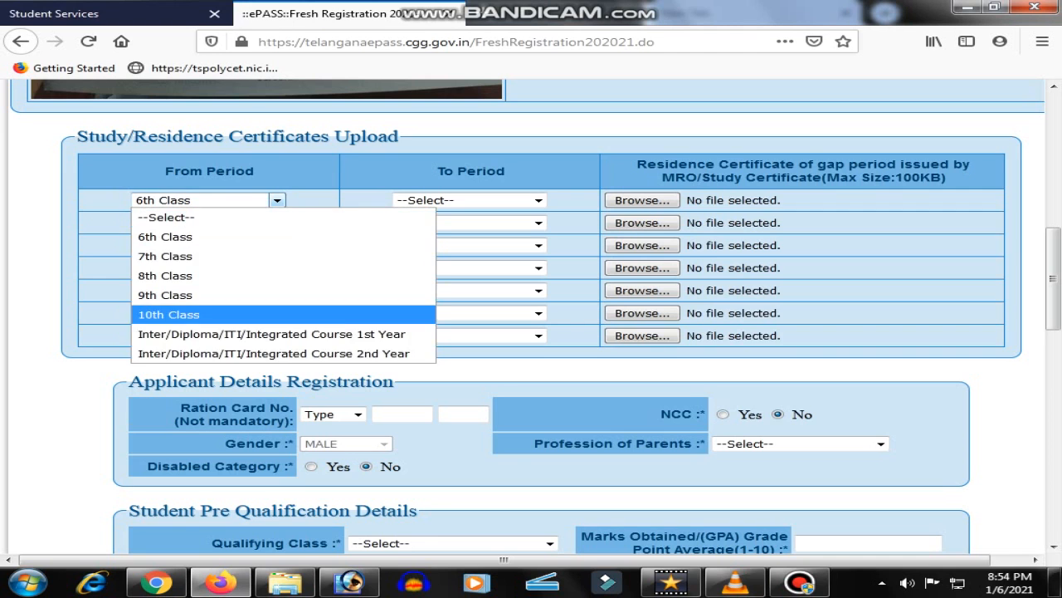
pyautogui.press('Return')
pyautogui.click(642, 293)
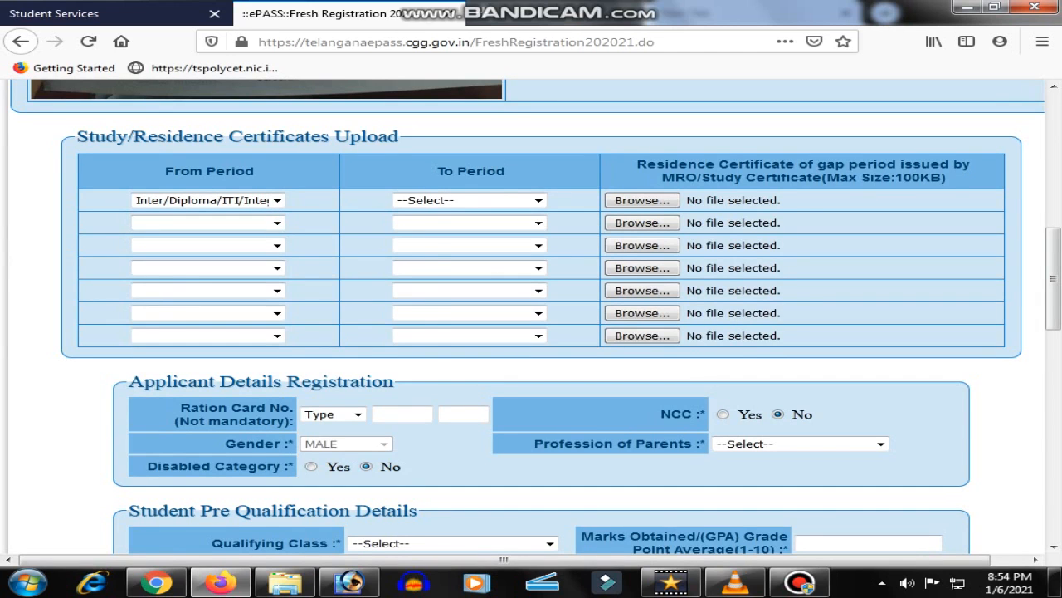
pyautogui.click(277, 200)
pyautogui.press('Down')
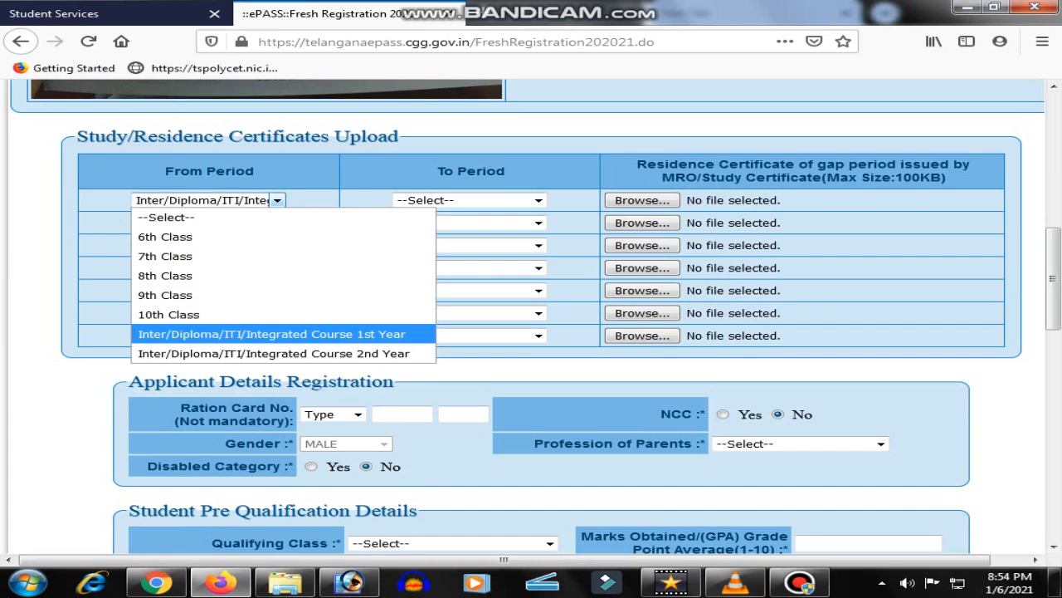
pyautogui.press('Return')
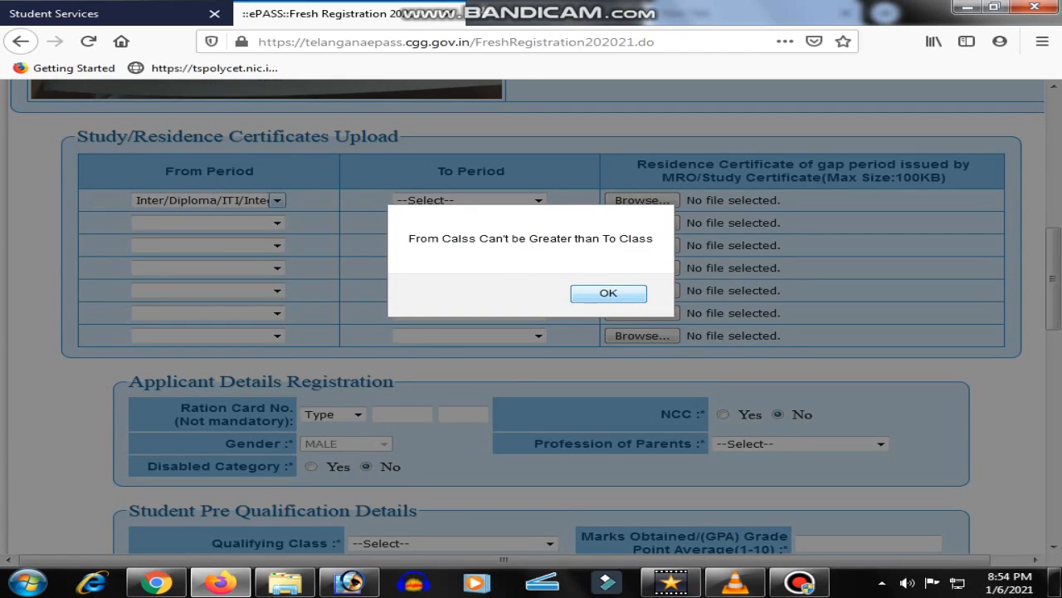
pyautogui.press('Return')
pyautogui.hotkey('alt', 'Down')
pyautogui.press('Up')
pyautogui.press('Up')
pyautogui.press('Up')
pyautogui.press('Up')
pyautogui.press('Up')
pyautogui.press('Return')
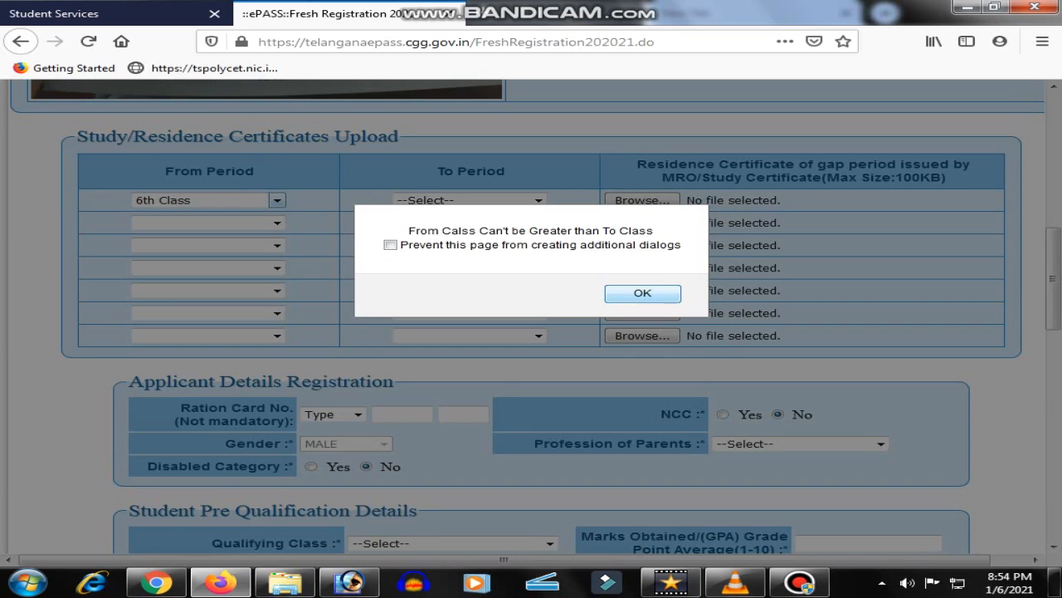
pyautogui.press('Return')
pyautogui.press('Tab')
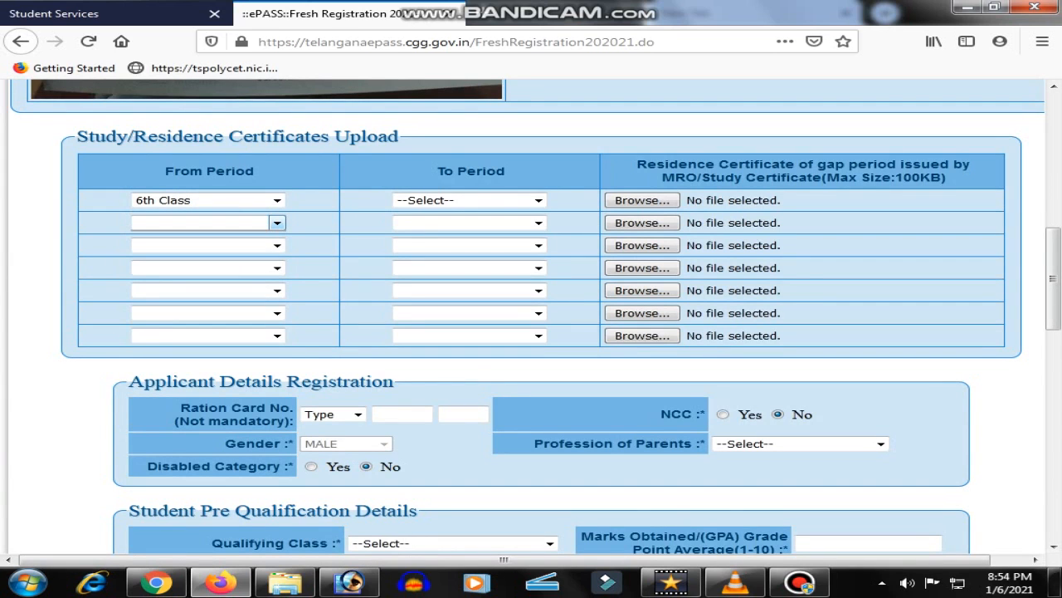
pyautogui.click(799, 582)
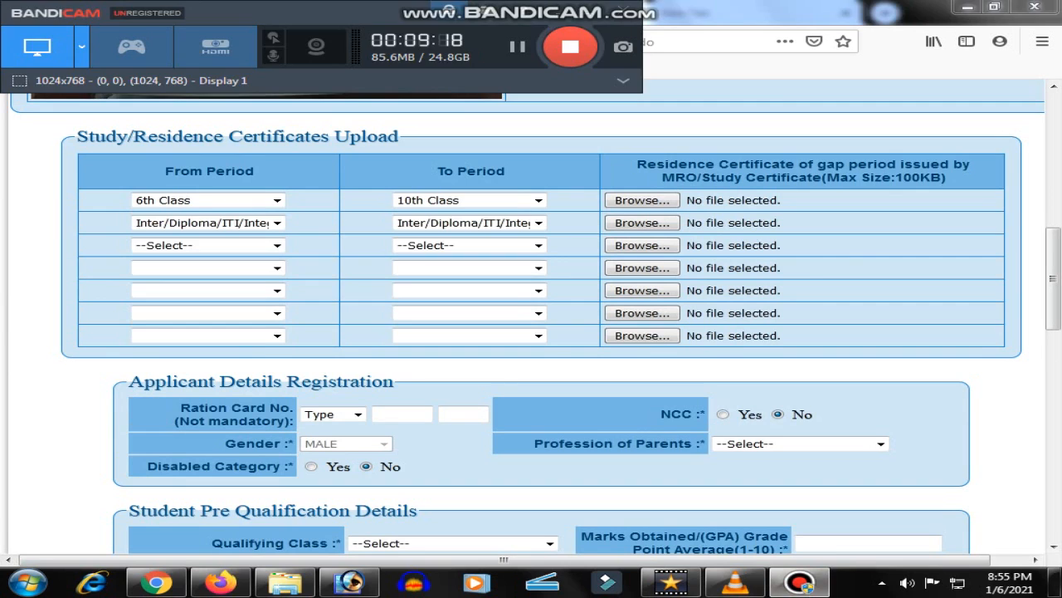
pyautogui.hotkey('alt', 'Tab')
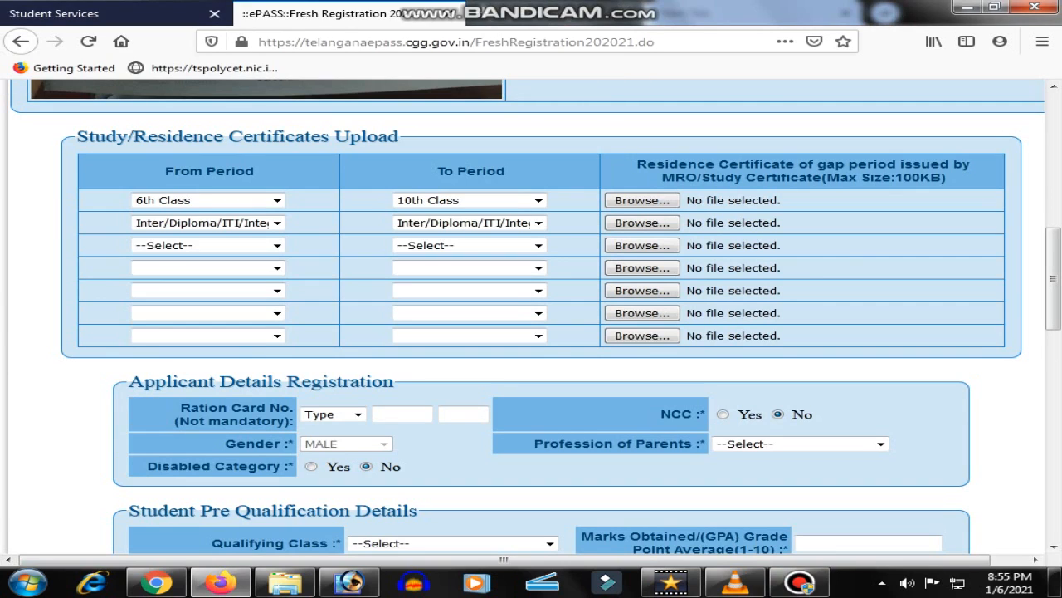
# Set row one to 6th–10th Class and row two to Inter 1st–Inter 2nd Year
pyautogui.click(276, 200)
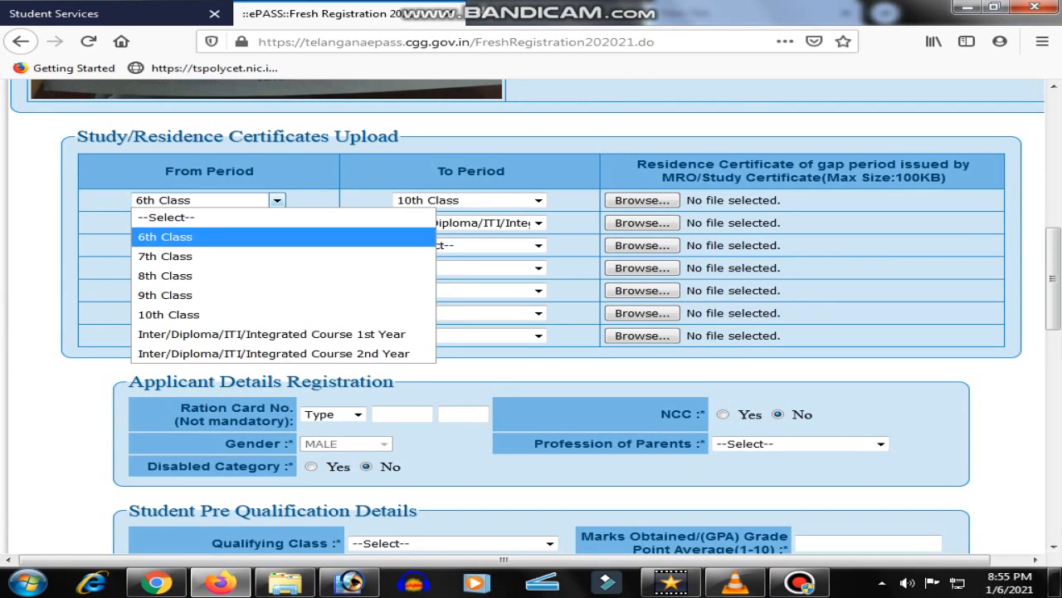
pyautogui.click(216, 236)
pyautogui.click(539, 200)
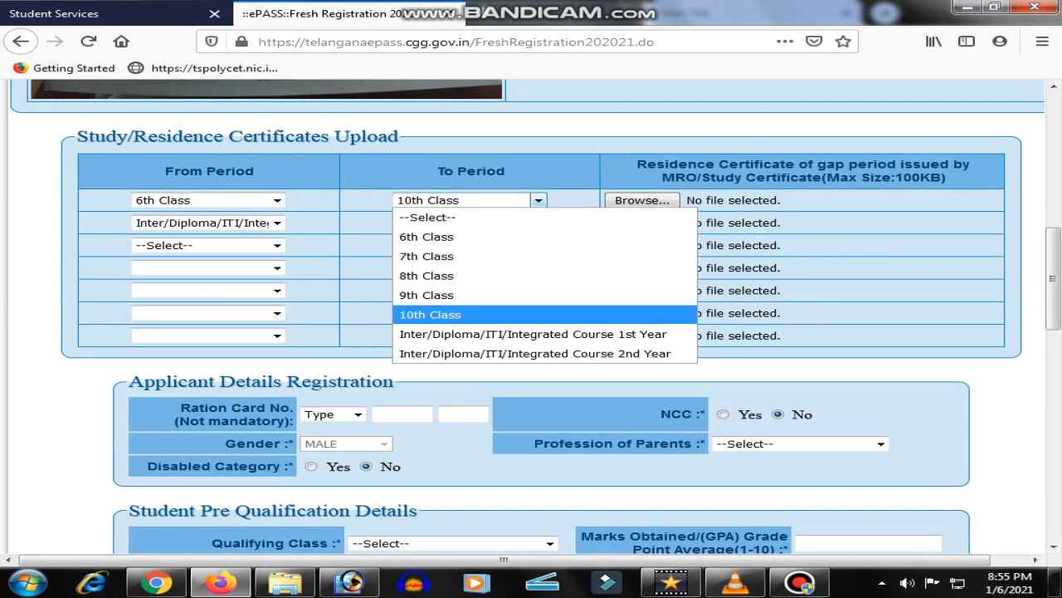
pyautogui.click(481, 313)
pyautogui.click(276, 222)
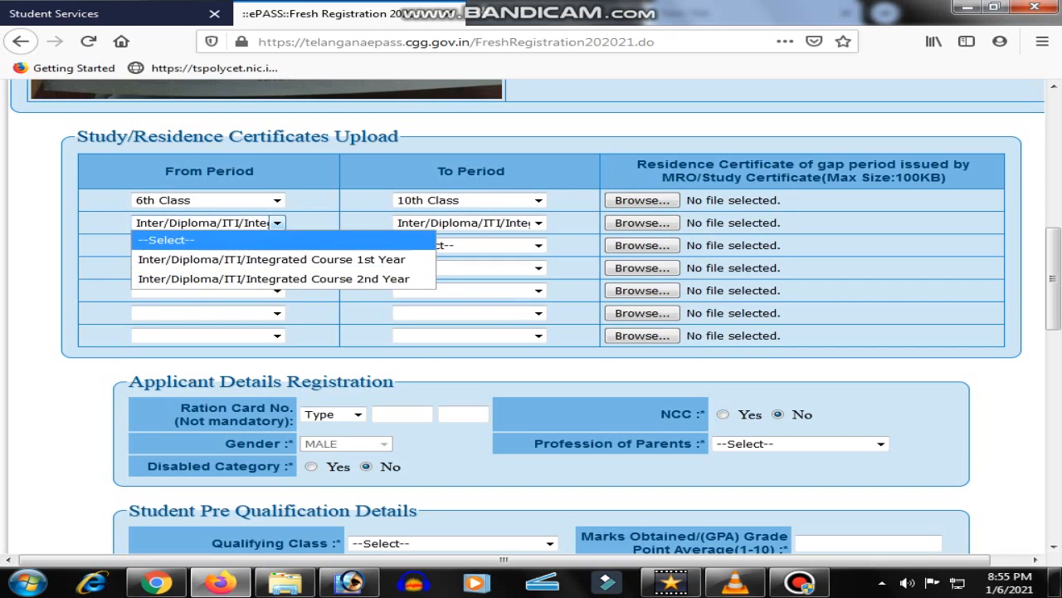
pyautogui.click(238, 258)
pyautogui.click(539, 222)
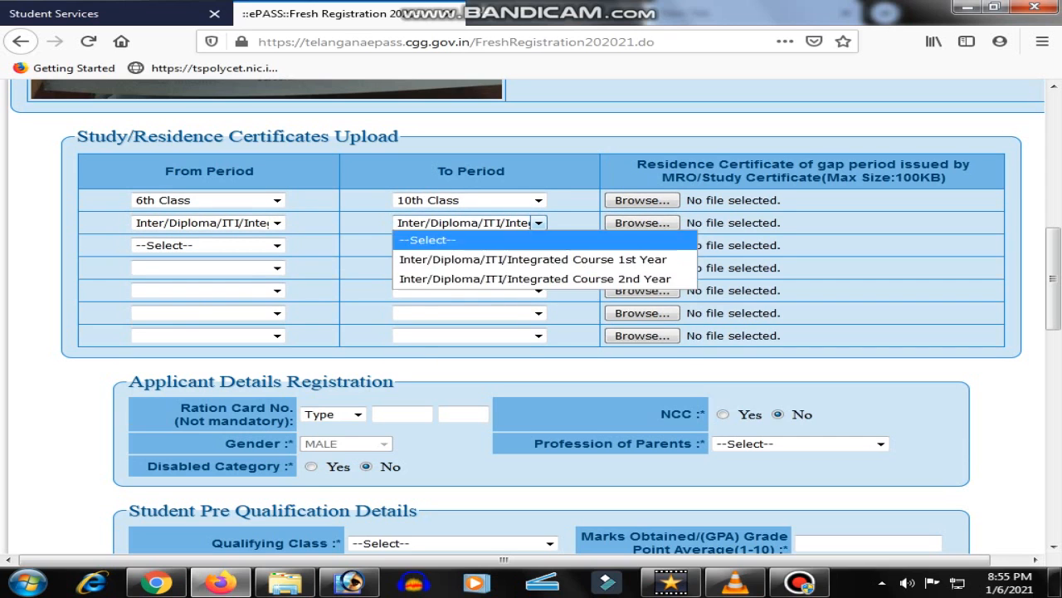
pyautogui.click(465, 278)
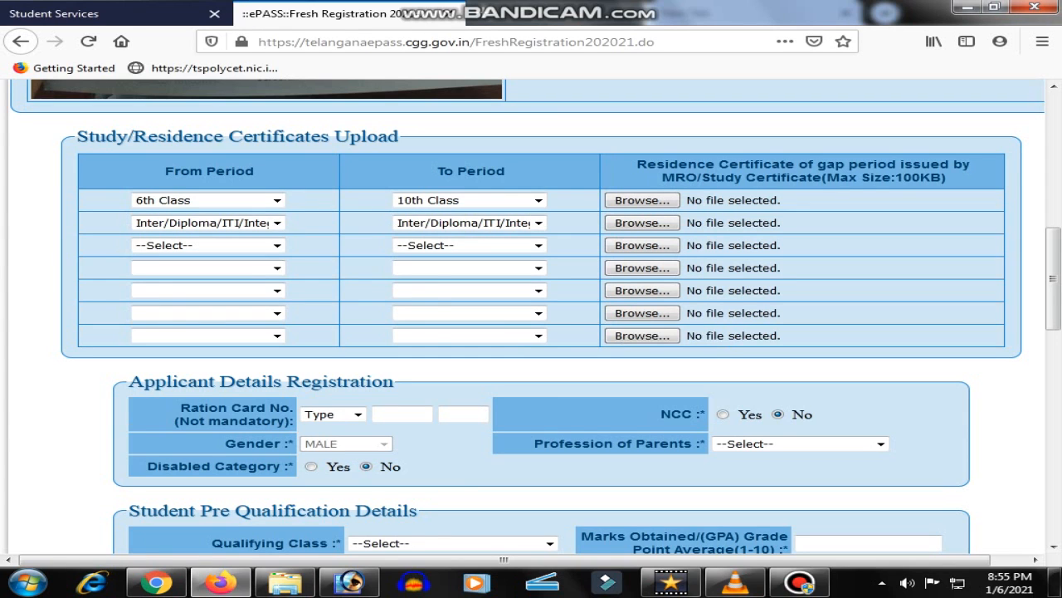
# Clear the first row's from and to periods, dismissing the class-order warnings
pyautogui.click(276, 200)
pyautogui.click(212, 218)
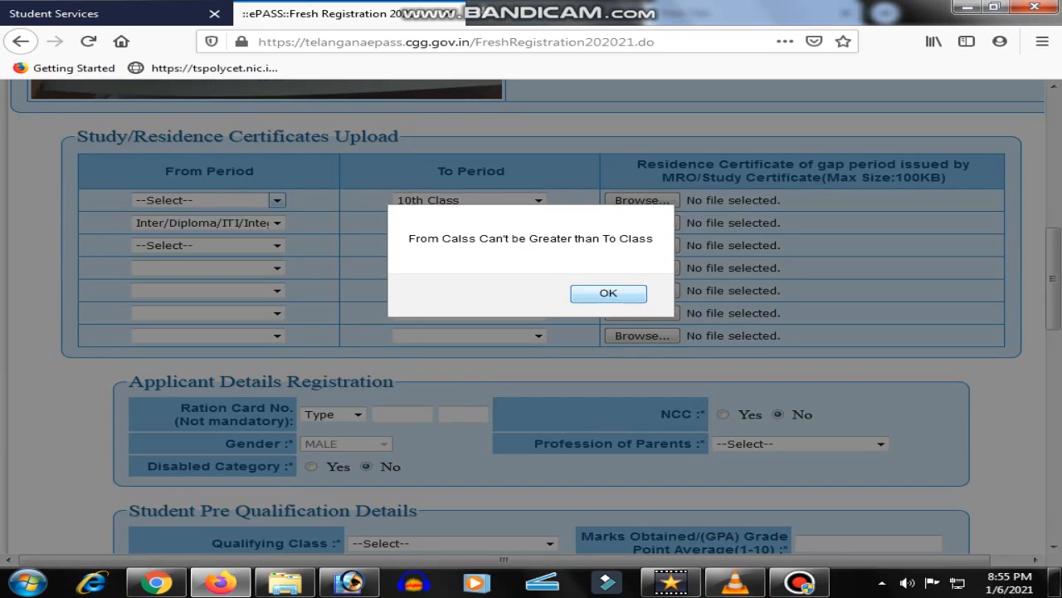
pyautogui.click(609, 293)
pyautogui.click(539, 200)
pyautogui.click(428, 217)
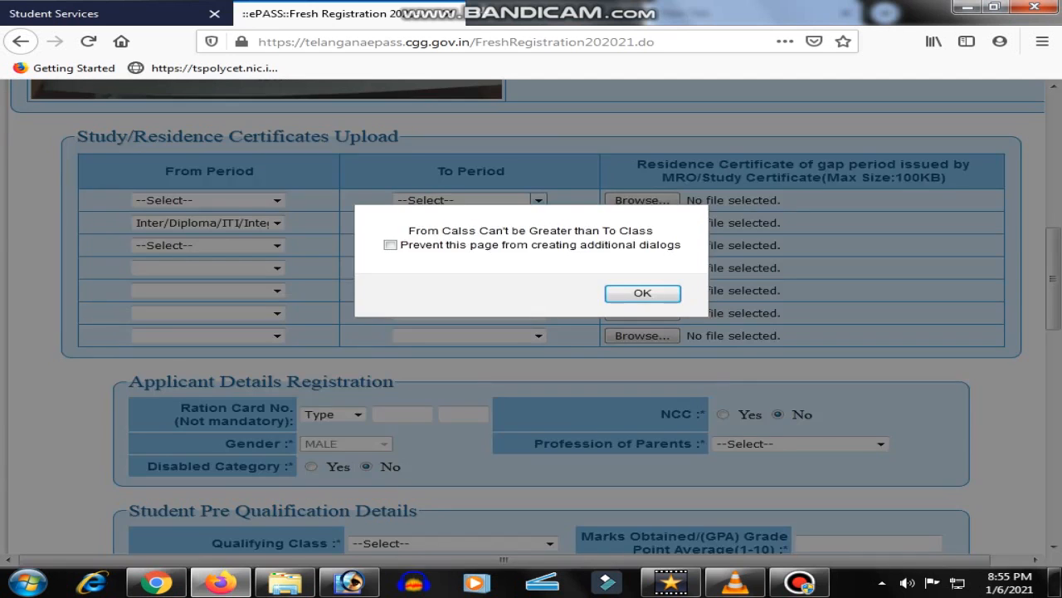
pyautogui.press('Return')
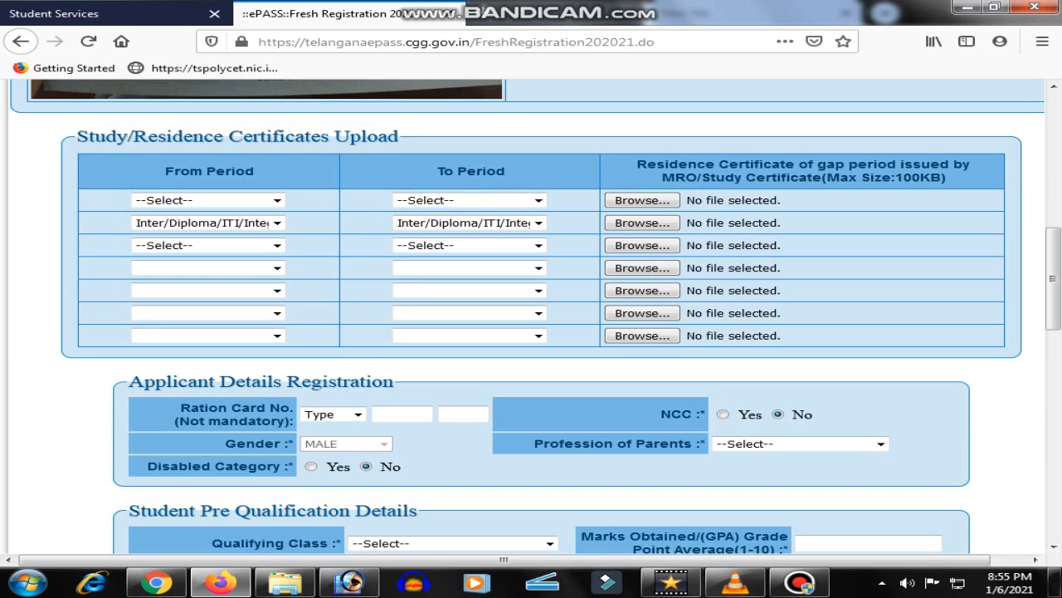
# Reset the second row's from and to periods to --Select--
pyautogui.click(277, 223)
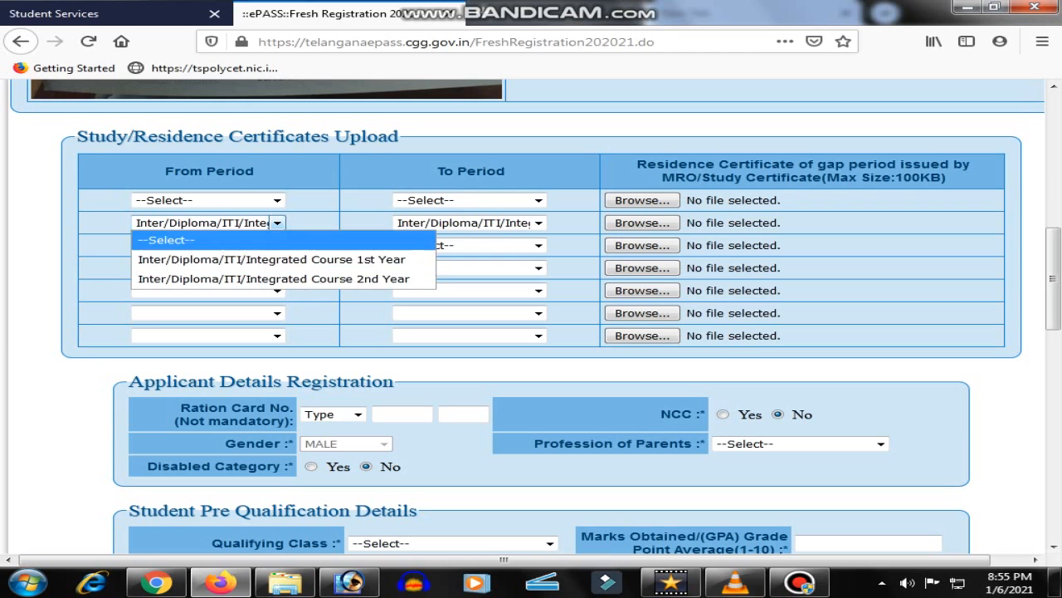
pyautogui.click(168, 240)
pyautogui.click(608, 294)
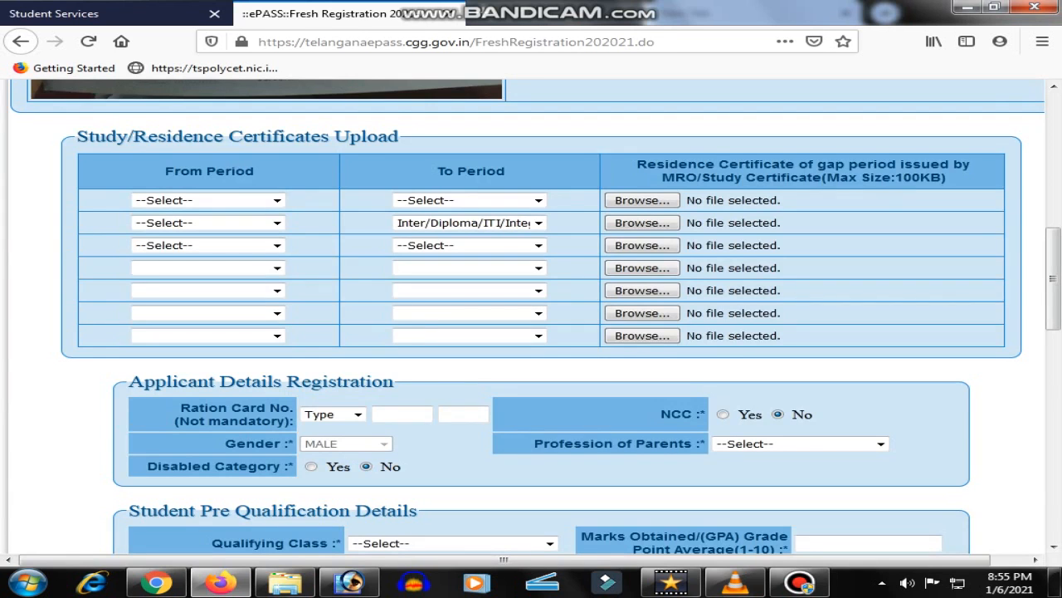
pyautogui.click(539, 222)
pyautogui.click(429, 240)
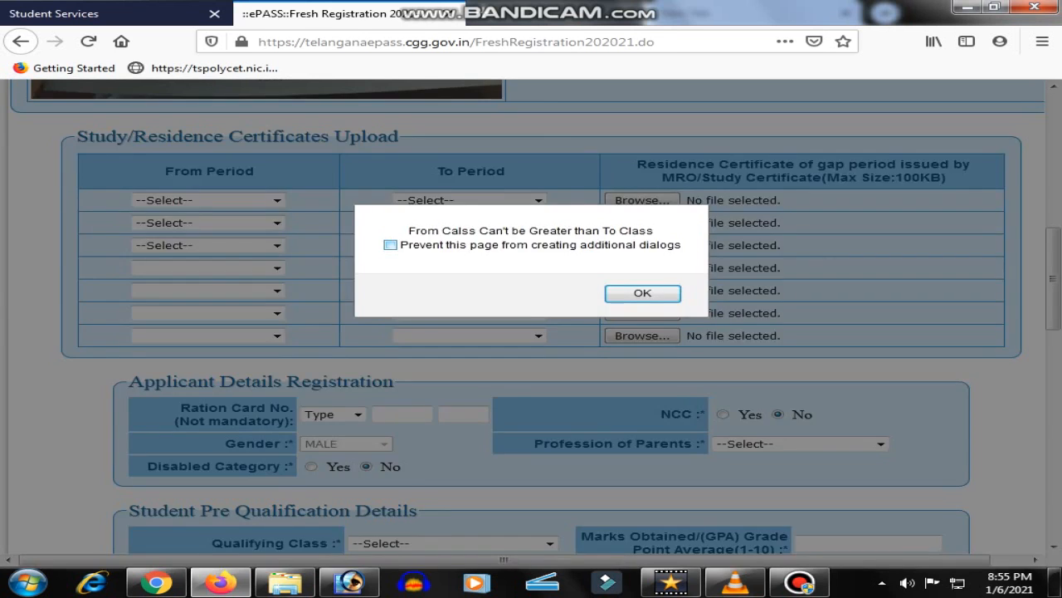
pyautogui.press('Return')
pyautogui.scroll(-3, 531, 316)
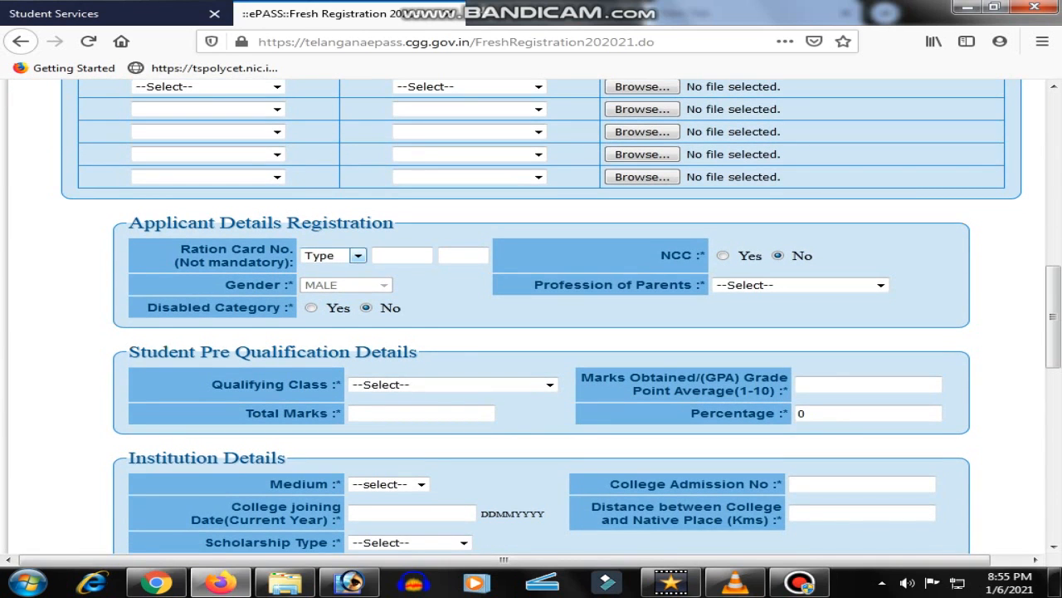
# Leave the ration card type unchanged and set the parents' profession to FITTER
pyautogui.click(332, 255)
pyautogui.click(322, 273)
pyautogui.scroll(-2, 531, 316)
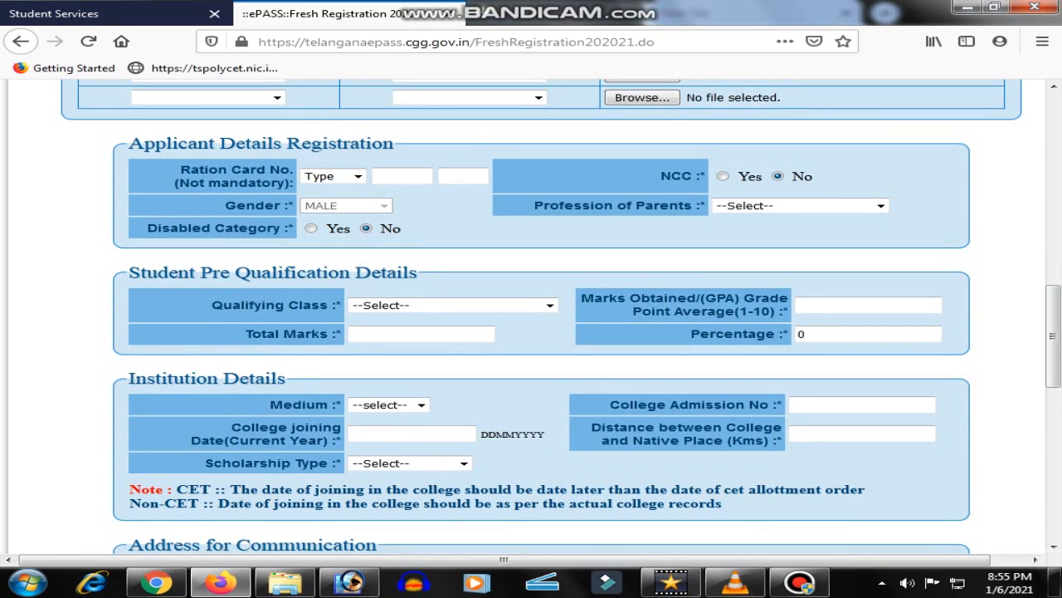
pyautogui.scroll(-2, 531, 315)
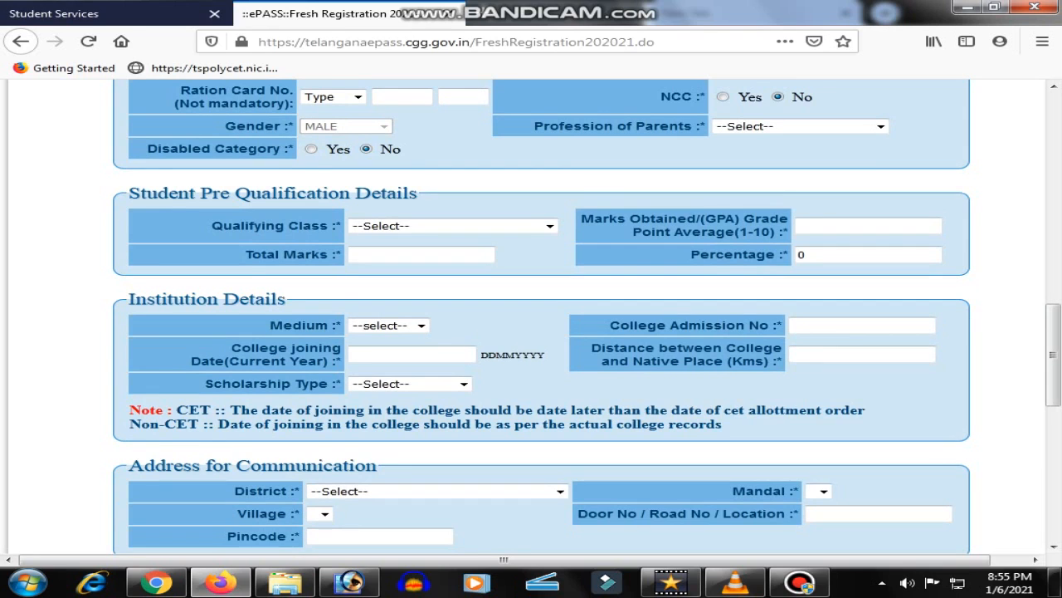
pyautogui.scroll(1, 531, 315)
pyautogui.click(881, 206)
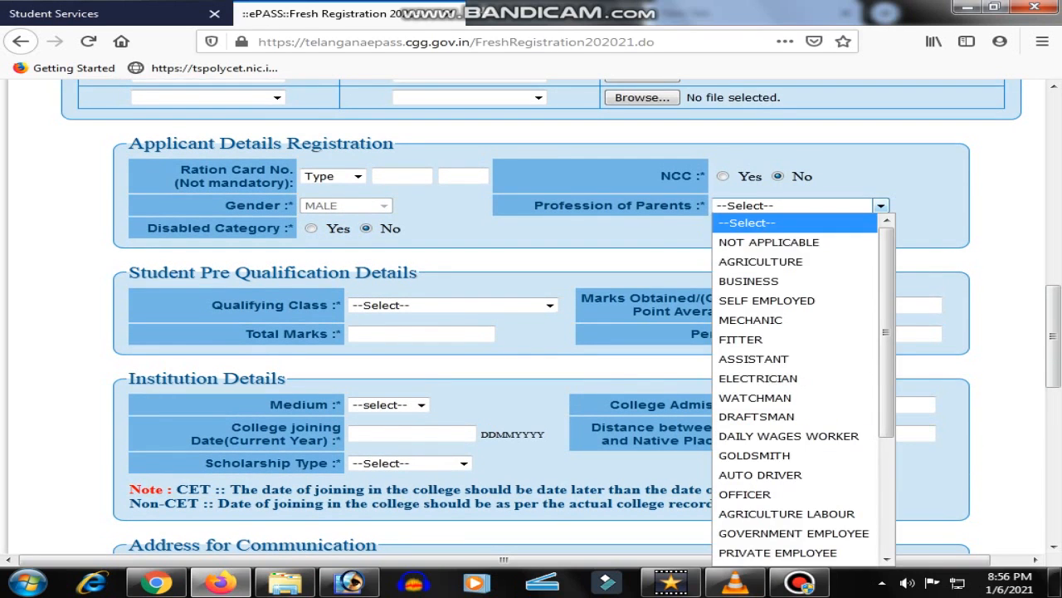
pyautogui.click(769, 242)
pyautogui.click(795, 206)
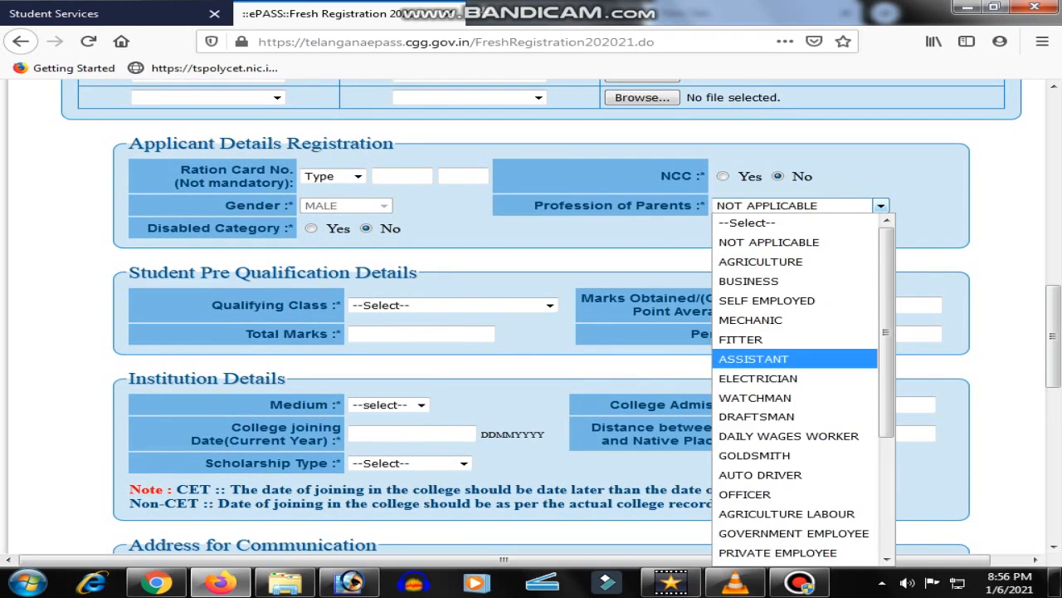
pyautogui.click(740, 340)
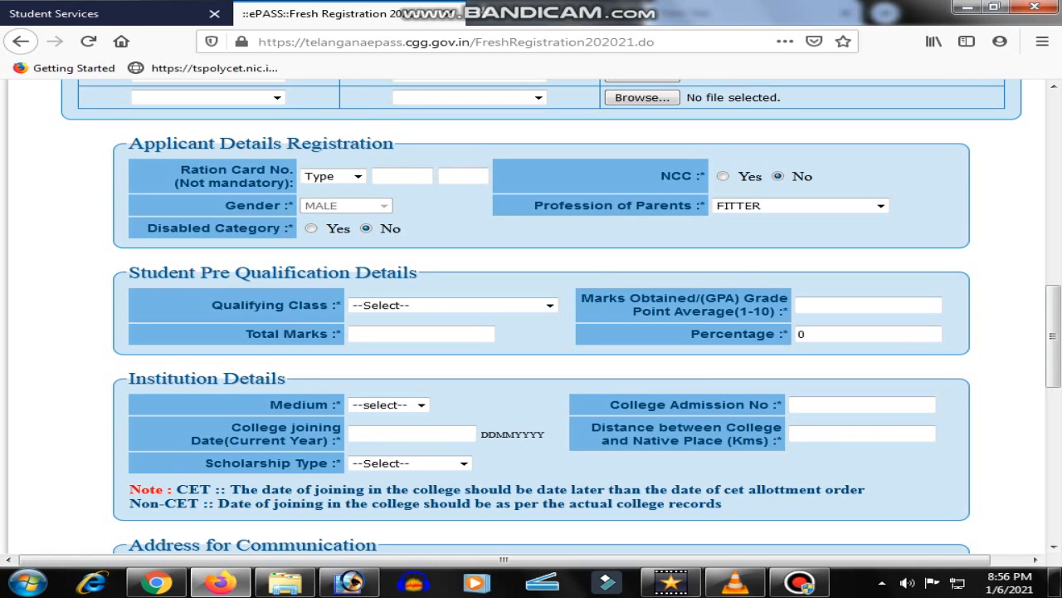
# Toggle Disabled Category to Yes, then back to No
pyautogui.scroll(-2, 531, 315)
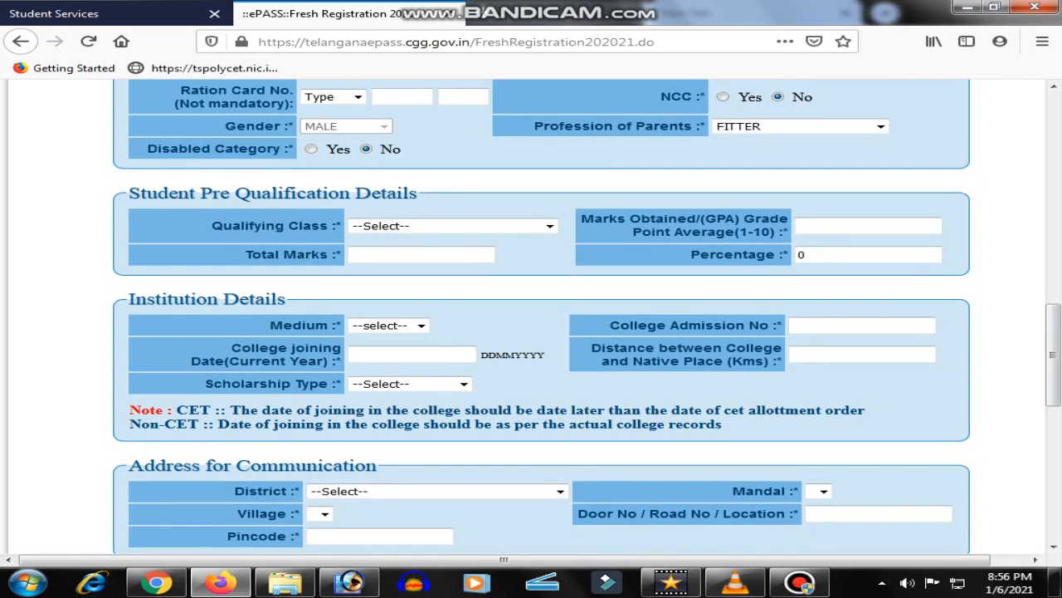
pyautogui.click(311, 150)
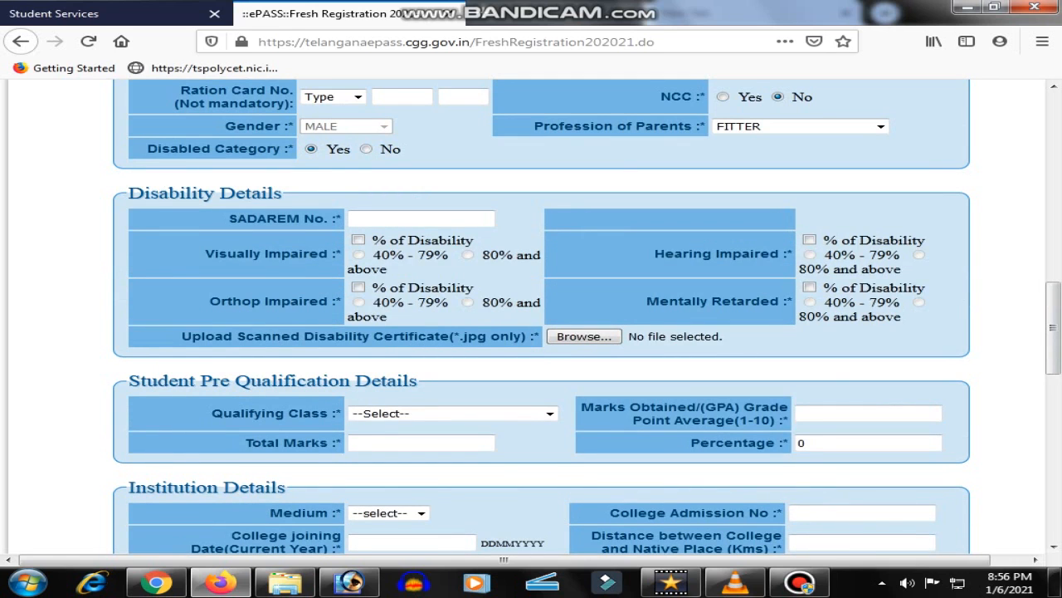
pyautogui.click(366, 149)
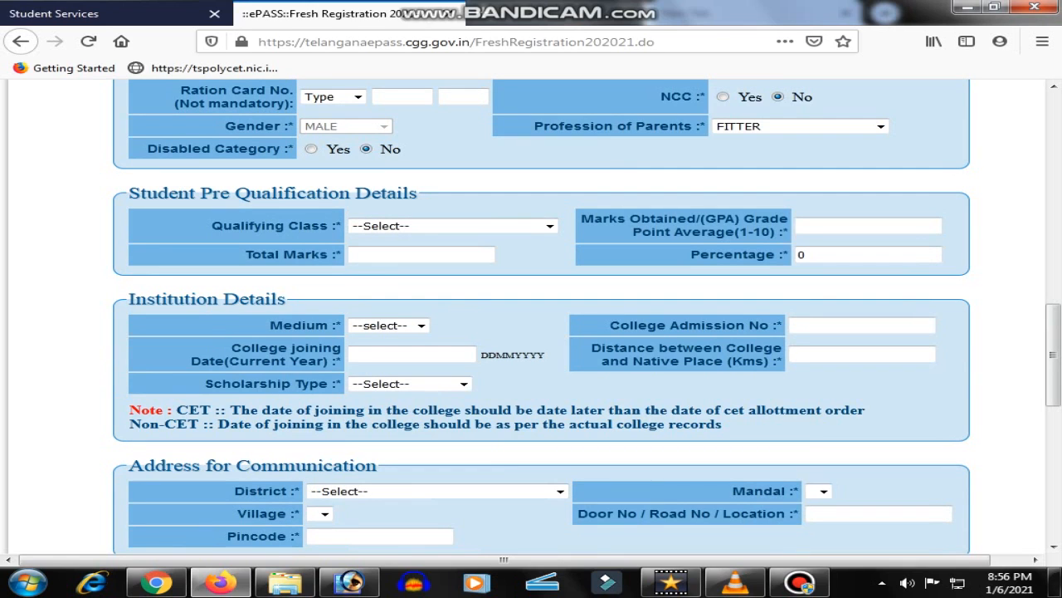
pyautogui.click(453, 226)
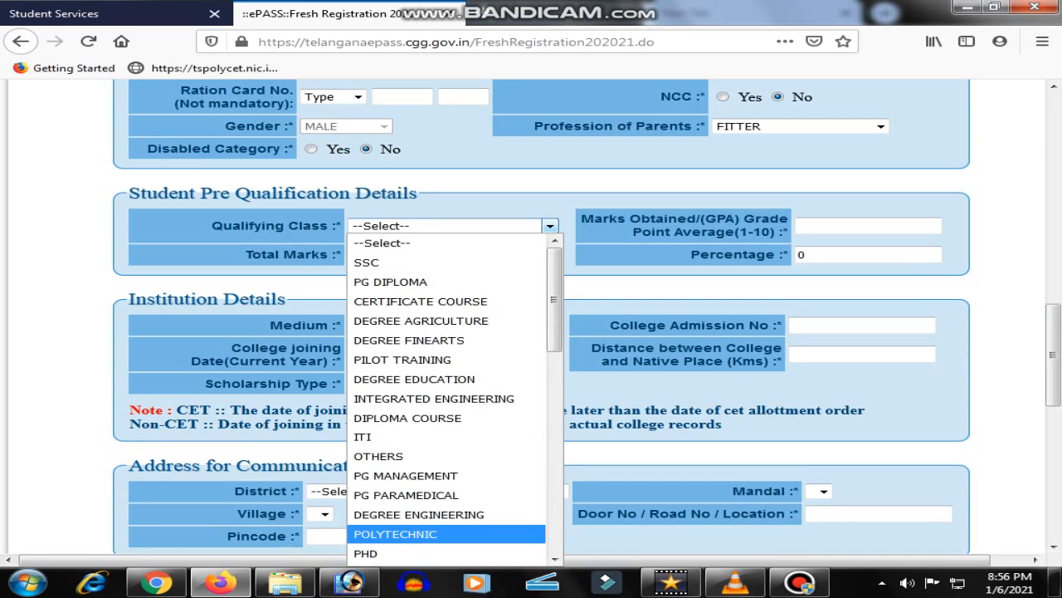
# Select INTERMEDIATE as qualifying class with 666 marks obtained out of 666 total
pyautogui.scroll(-2, 447, 526)
pyautogui.scroll(-1, 446, 399)
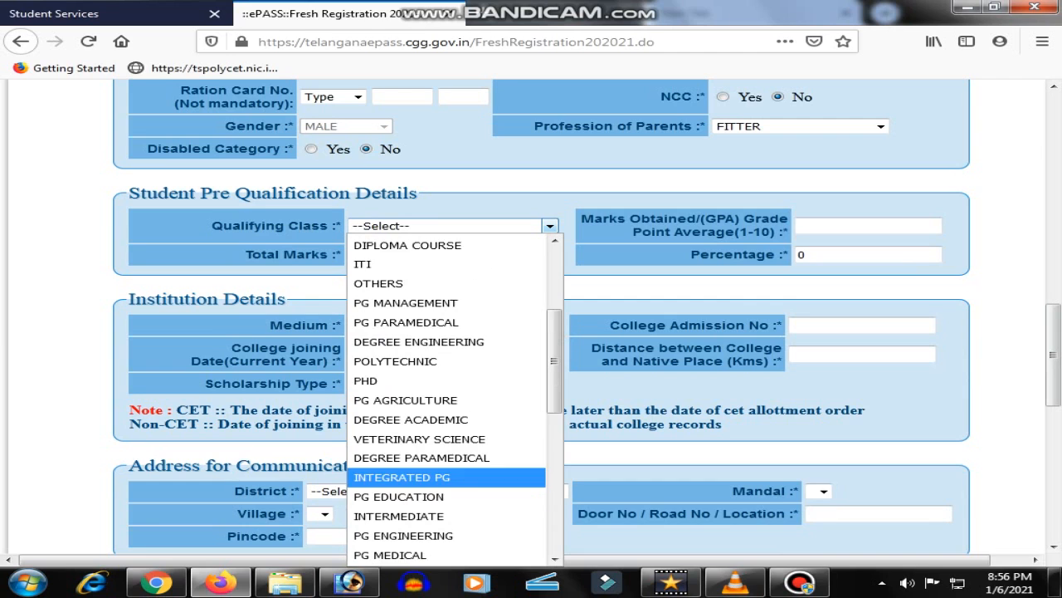
pyautogui.scroll(-1, 446, 490)
pyautogui.click(399, 459)
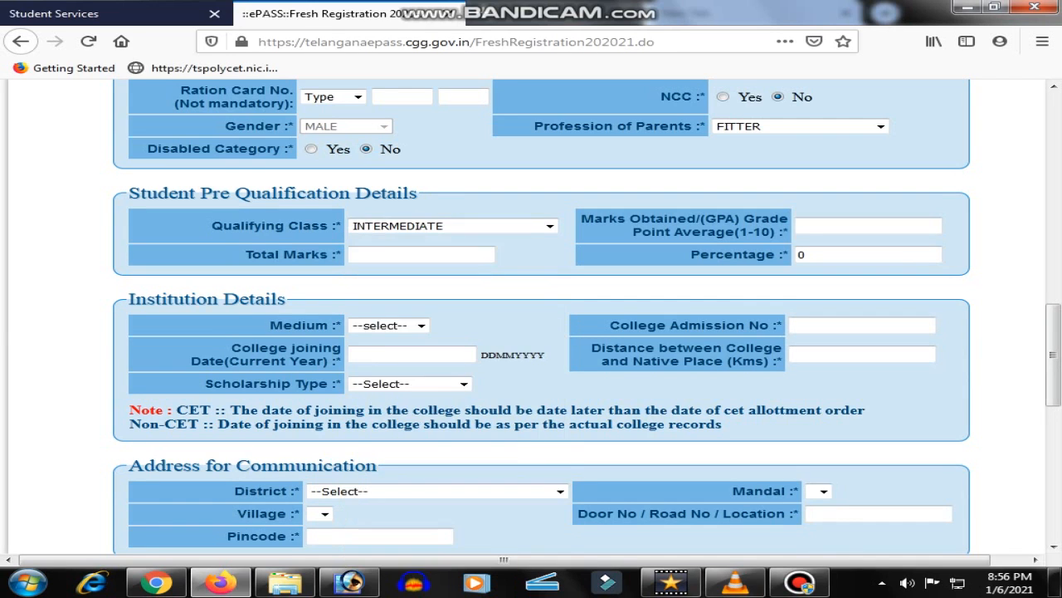
pyautogui.click(868, 226)
pyautogui.write('666')
pyautogui.click(421, 255)
pyautogui.write('666')
pyautogui.press('Tab')
# Choose English as the medium and start entering the college admission number
pyautogui.scroll(-2, 531, 316)
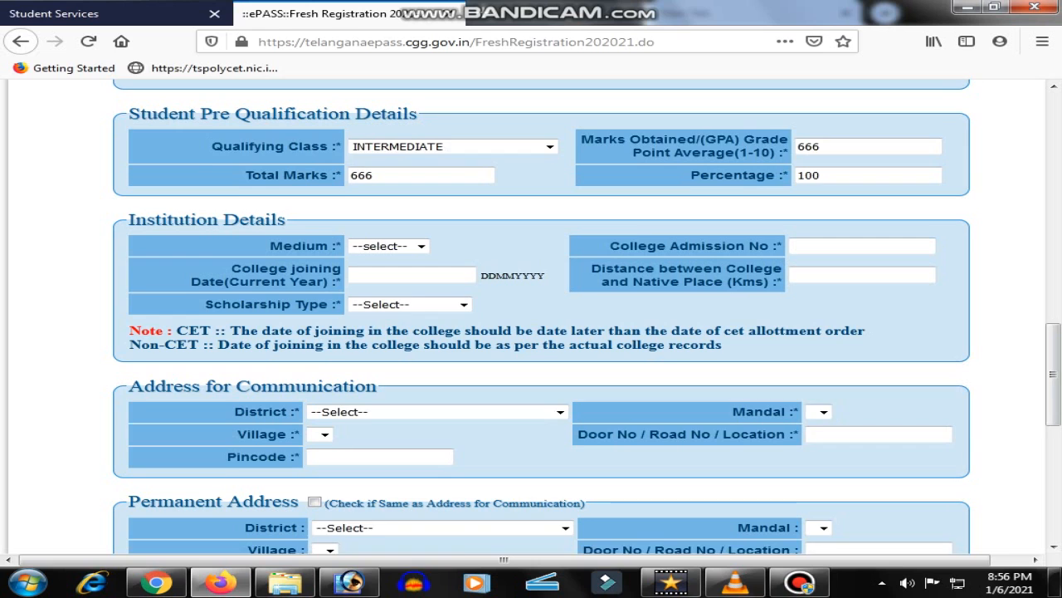
pyautogui.scroll(-2, 532, 315)
pyautogui.click(422, 167)
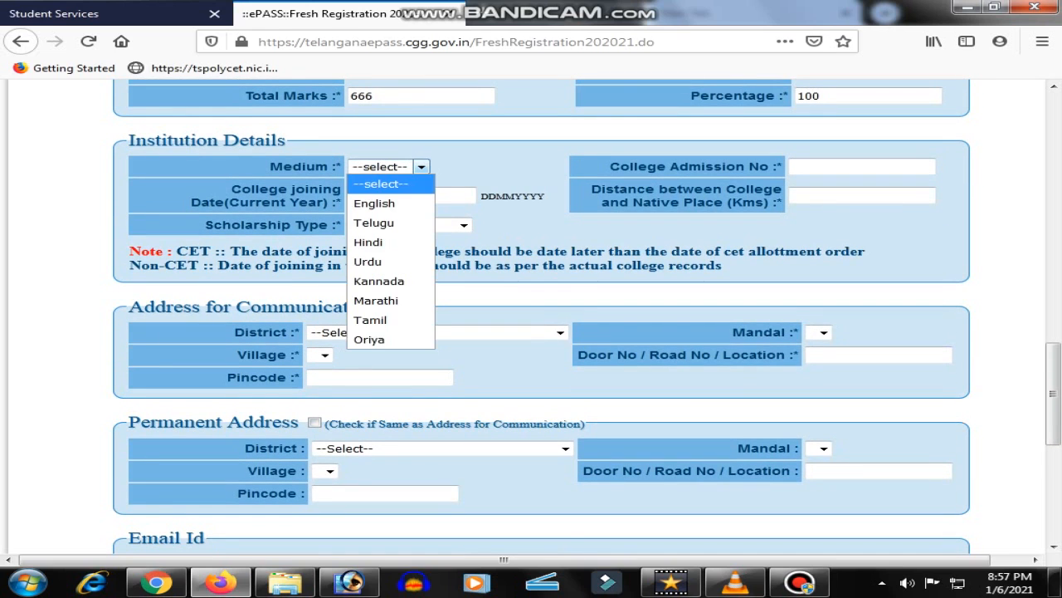
pyautogui.click(375, 204)
pyautogui.click(861, 167)
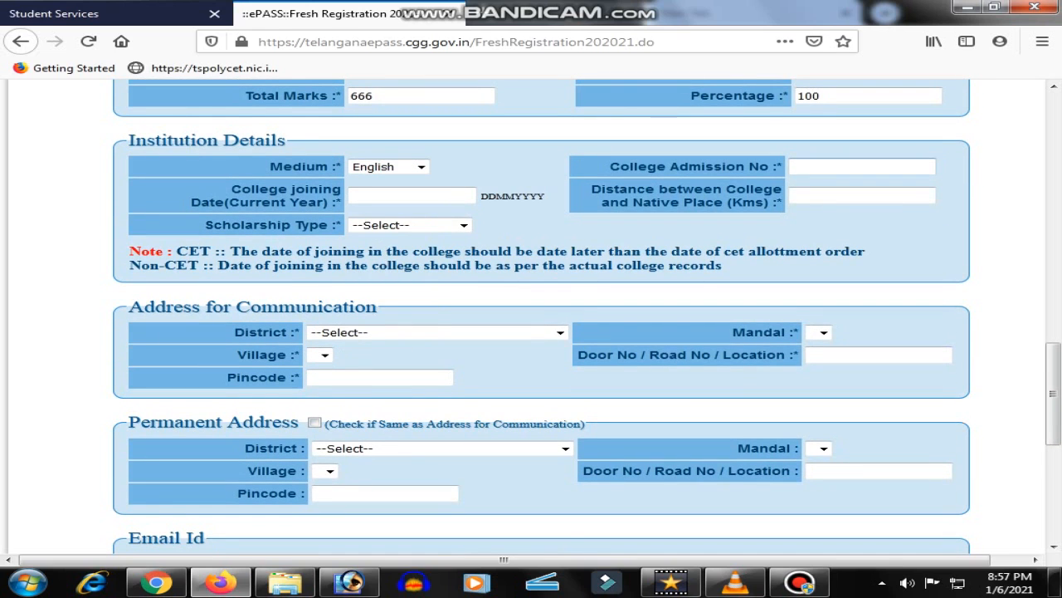
pyautogui.write('1225666')
# Enter joining date 05082020 and choose Day Scholar(DS) as the scholarship type
pyautogui.press('Tab')
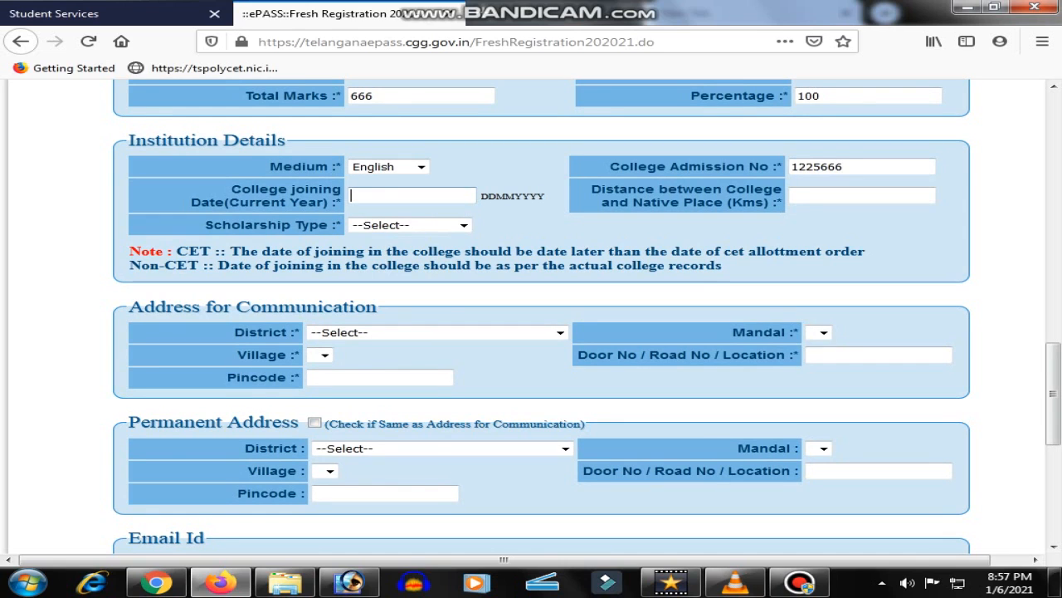
pyautogui.write('05082020')
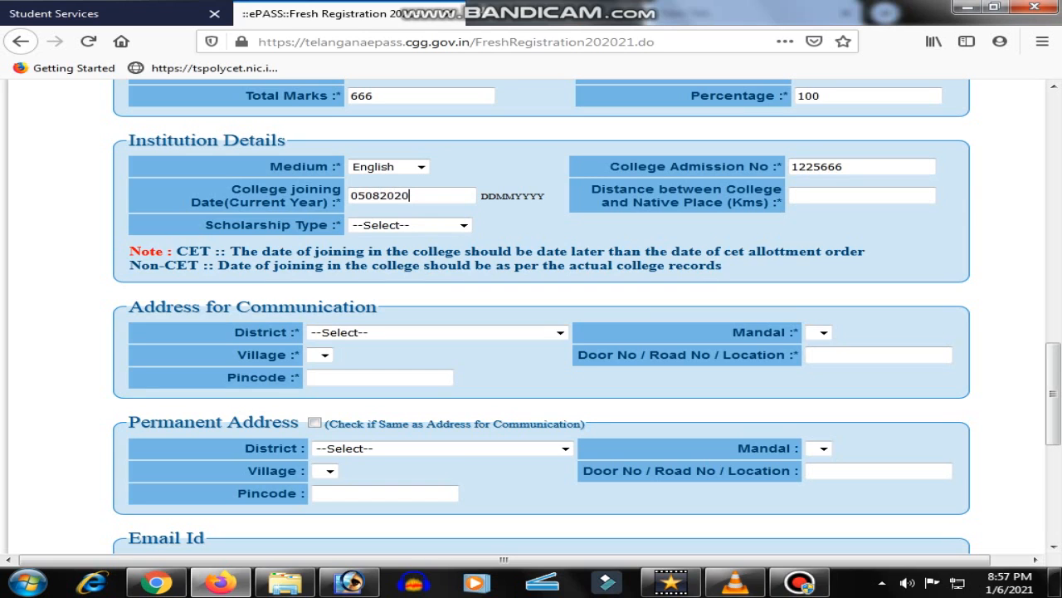
pyautogui.click(410, 224)
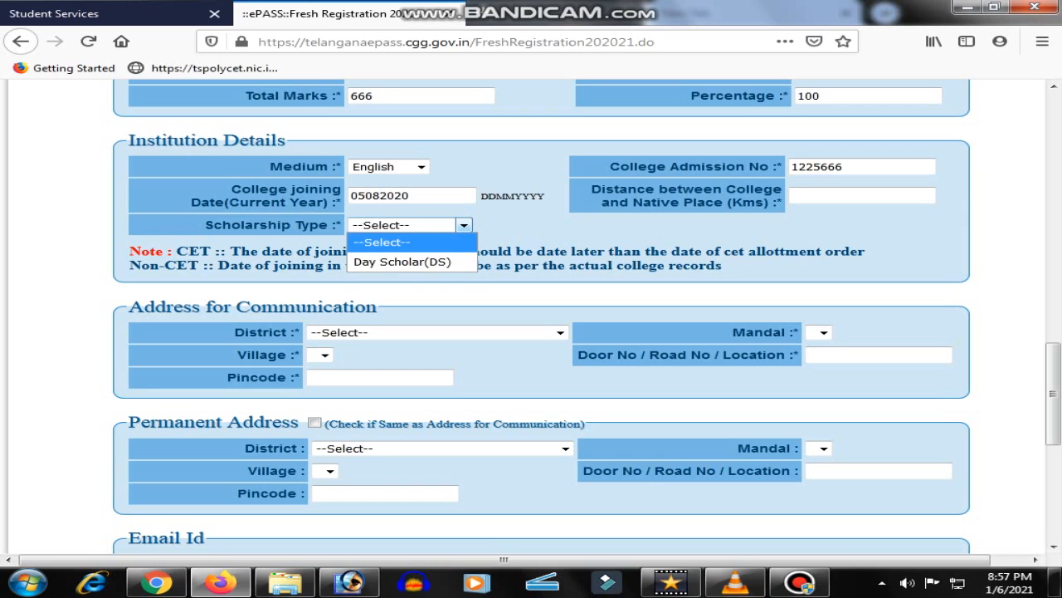
pyautogui.click(403, 261)
# Enter 3 km as the college-to-home distance
pyautogui.click(830, 196)
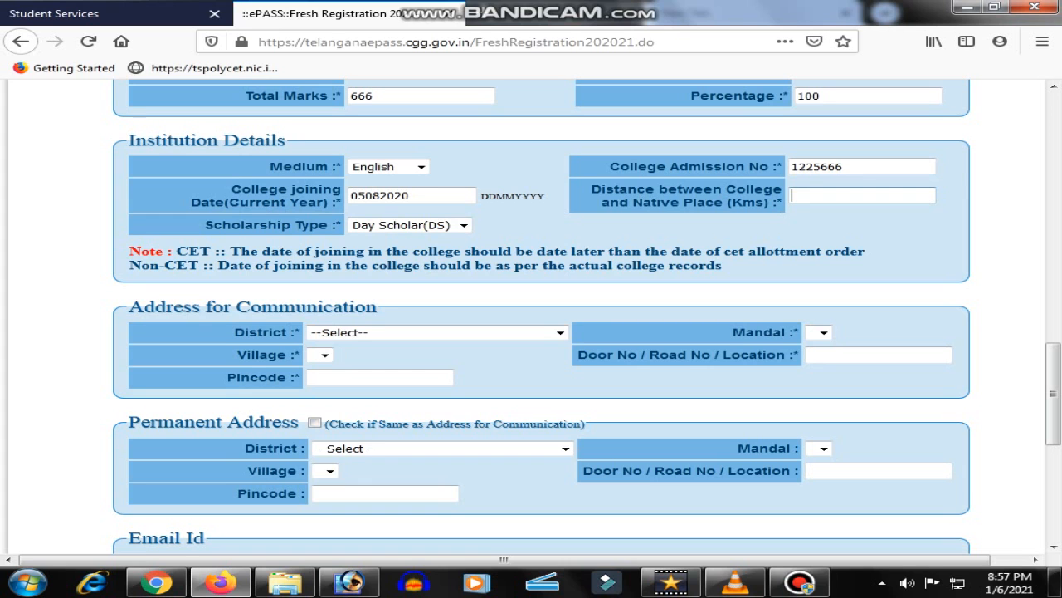
pyautogui.write('3')
pyautogui.scroll(-2, 541, 315)
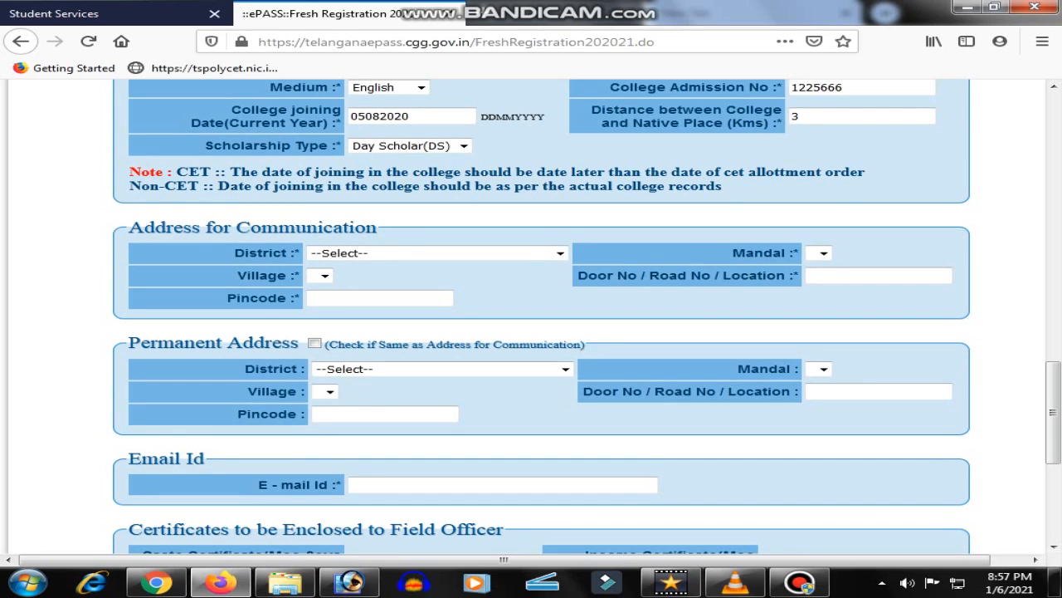
# Set the communication address district to MEDCHAL-MALKAJIGIRI and mandal to KAPRA
pyautogui.moveTo(144, 227); pyautogui.dragTo(334, 228)
pyautogui.click(431, 253)
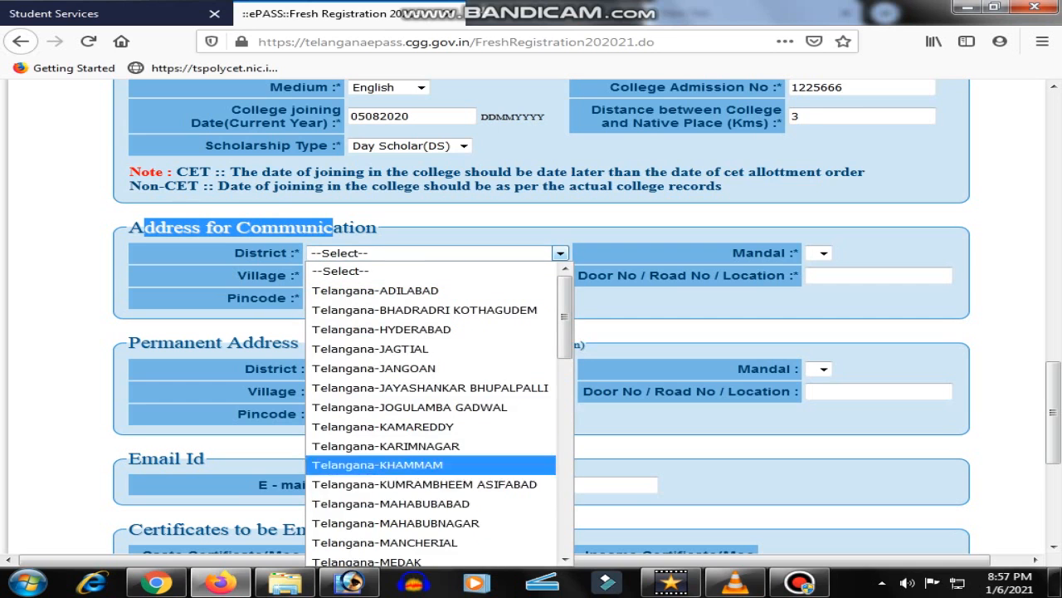
pyautogui.scroll(-1, 390, 407)
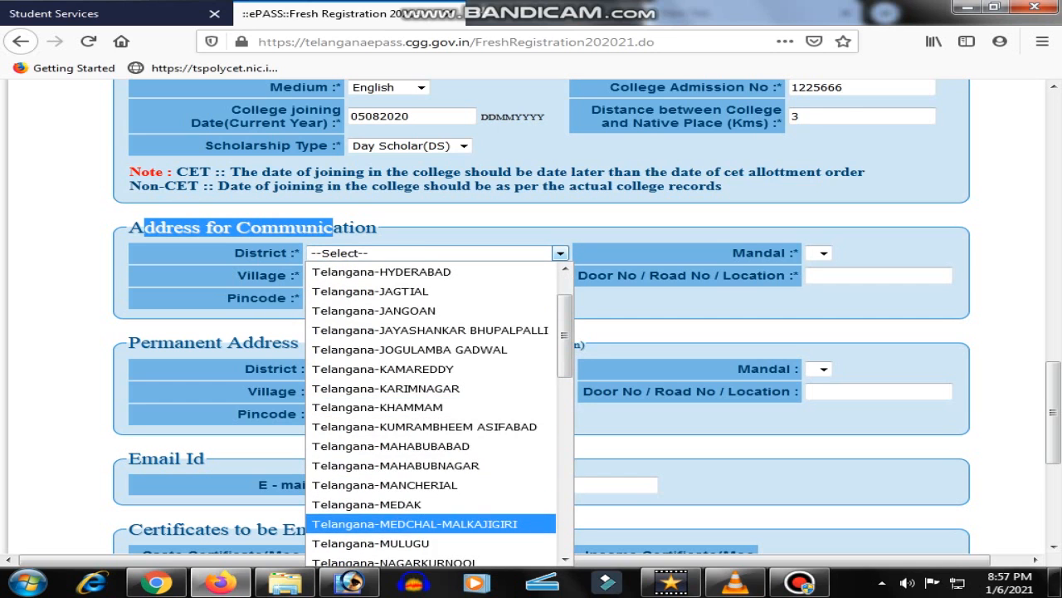
pyautogui.click(415, 523)
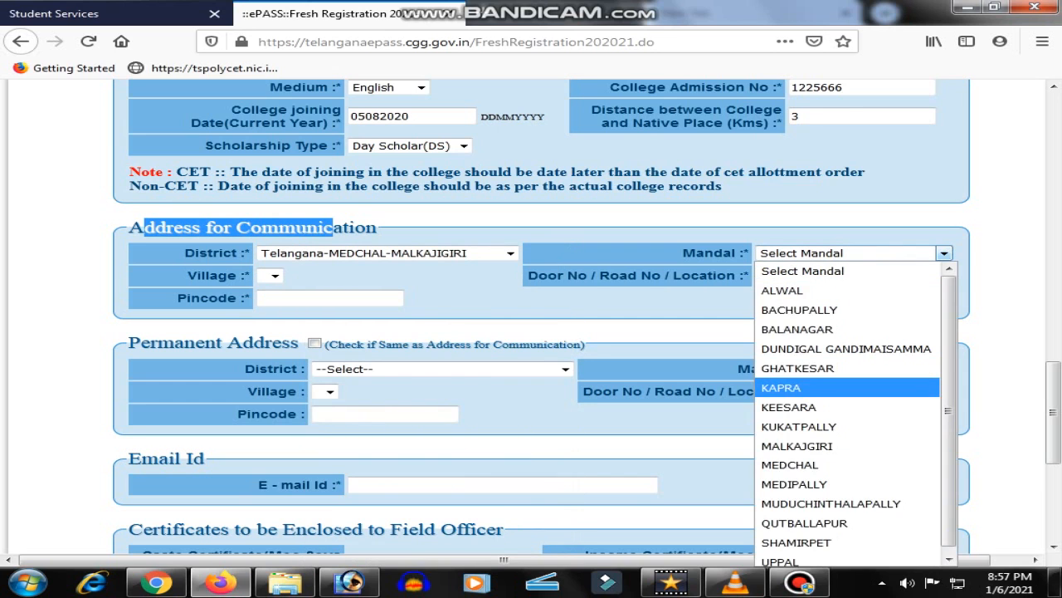
pyautogui.click(781, 387)
# Choose KAPRA as the village, then enter the door number and pincode
pyautogui.click(375, 276)
pyautogui.press('Down')
pyautogui.press('Down')
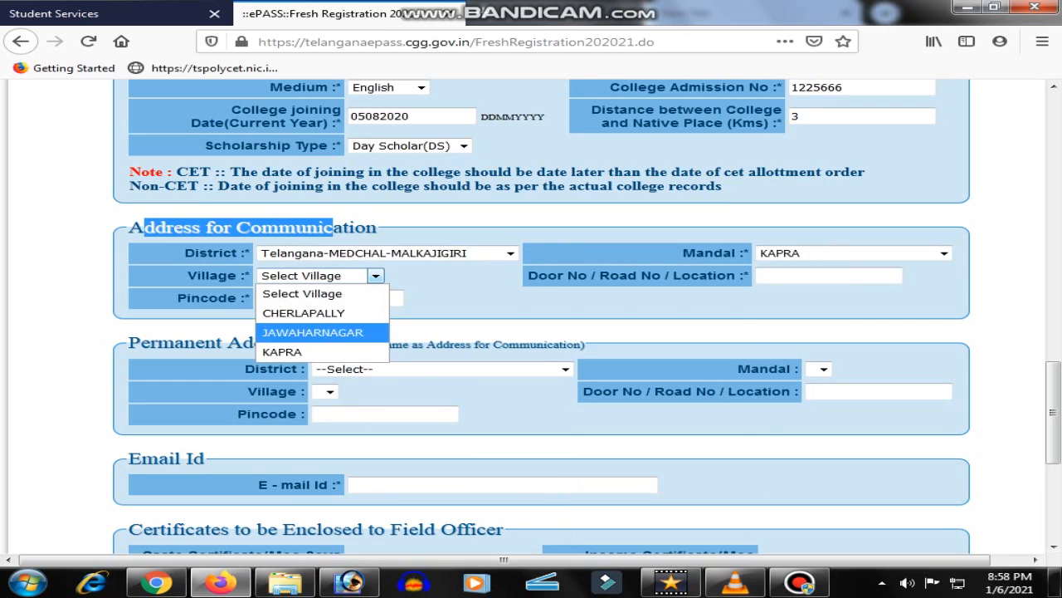
pyautogui.press('Return')
pyautogui.press('Tab')
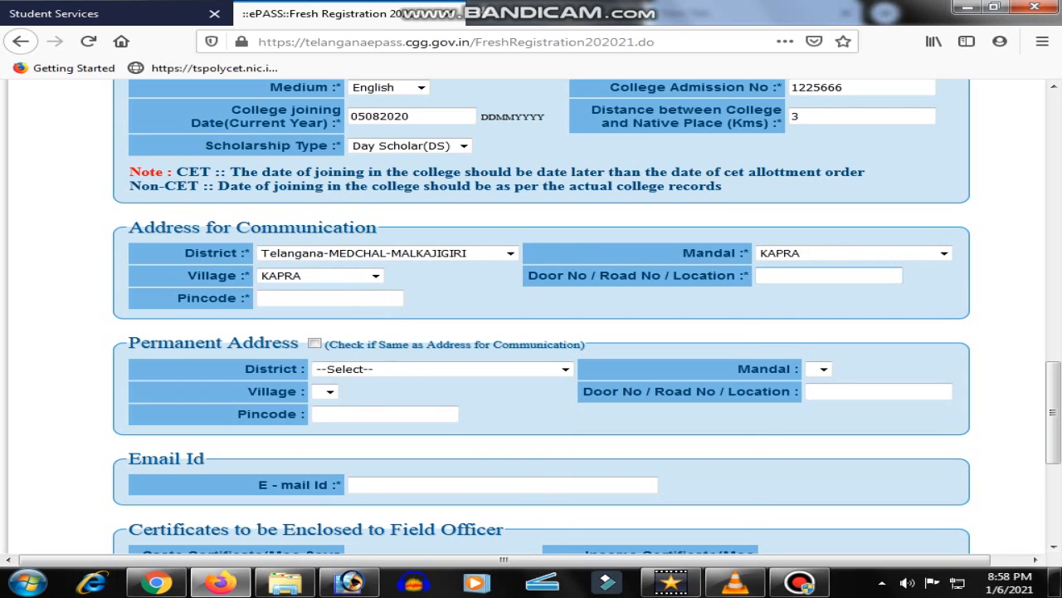
pyautogui.press('Tab')
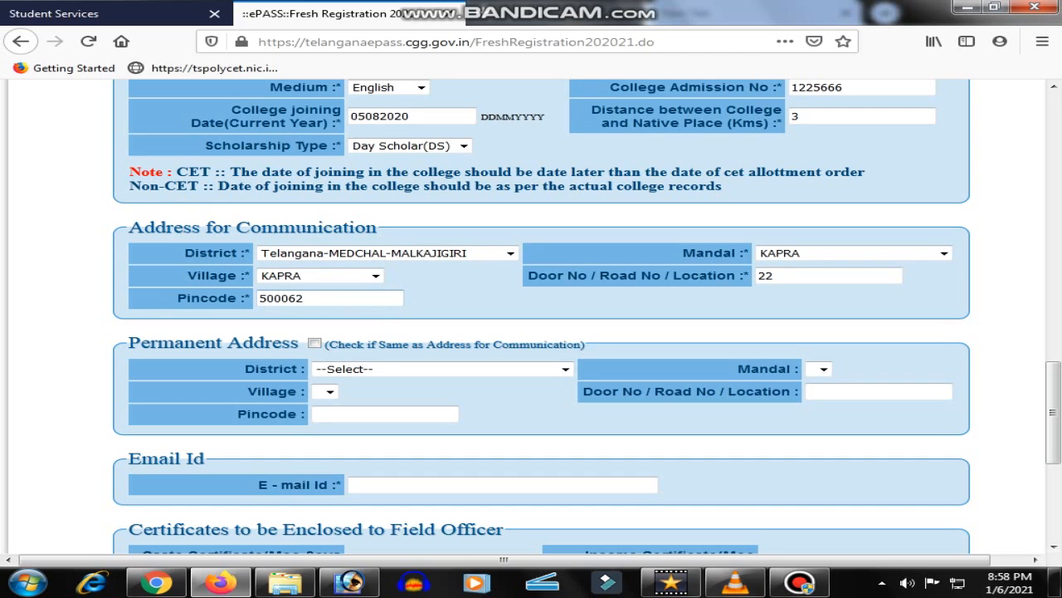
pyautogui.scroll(-2, 375, 199)
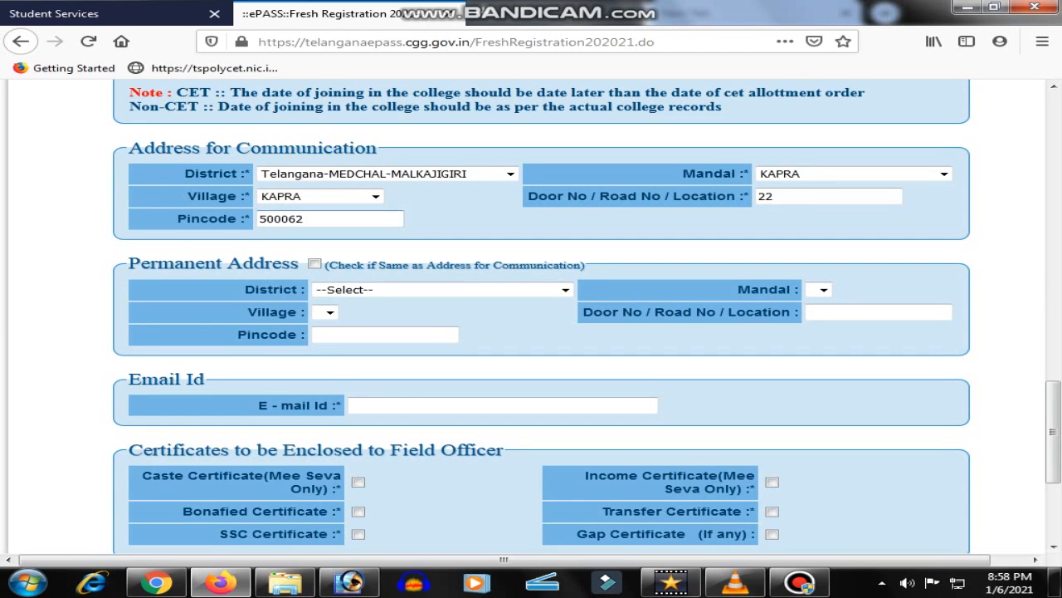
# Copy the communication address to the permanent address and enter the applicant's e-mail address
pyautogui.click(315, 264)
pyautogui.scroll(-5, 541, 315)
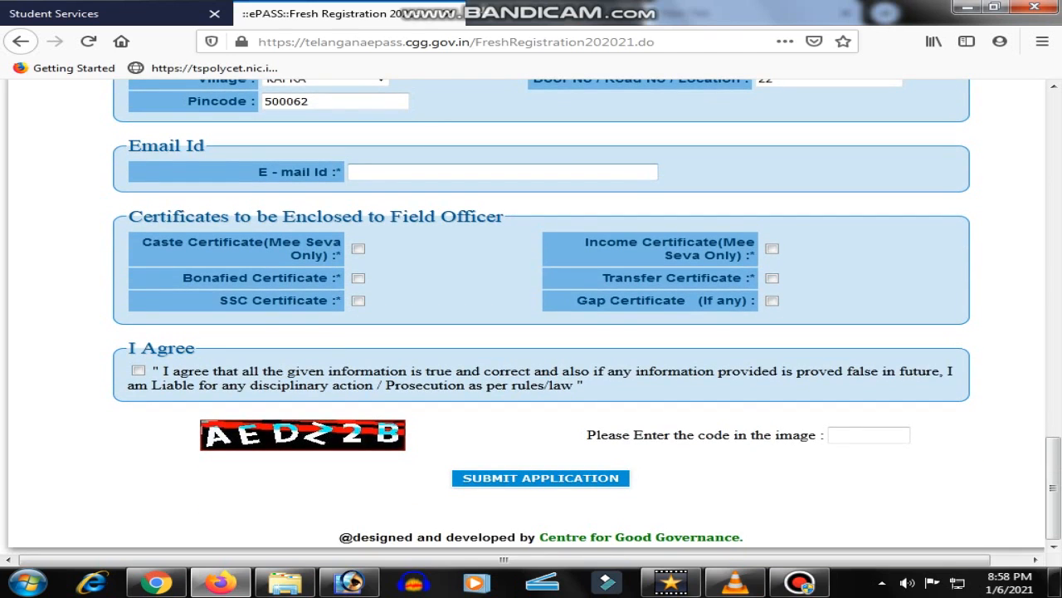
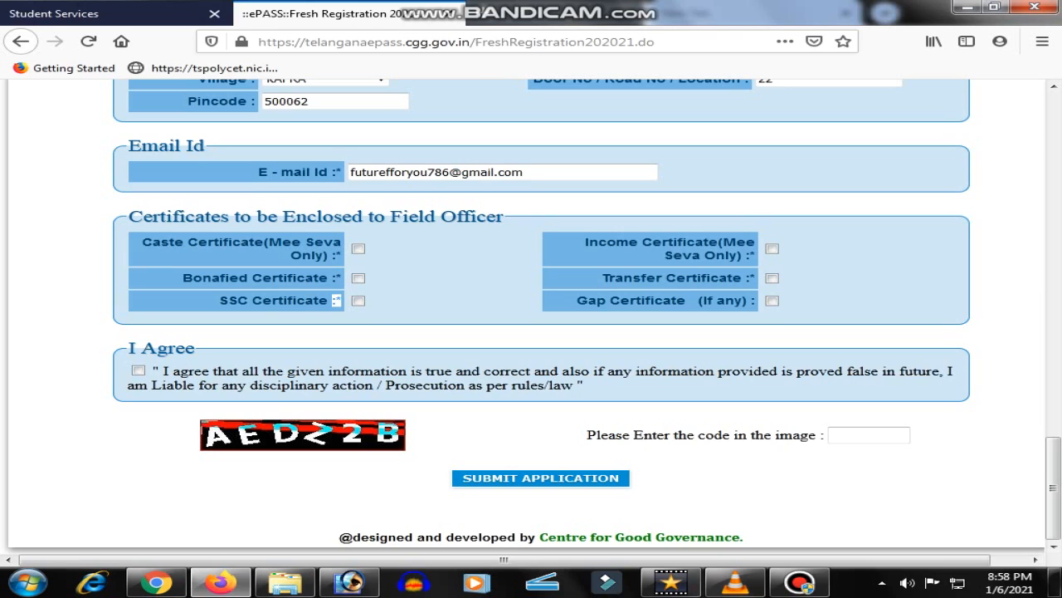
pyautogui.moveTo(743, 301); pyautogui.dragTo(725, 301)
# Tick the Caste, Income, Bonafied, Transfer and SSC certificates as enclosed
pyautogui.click(359, 249)
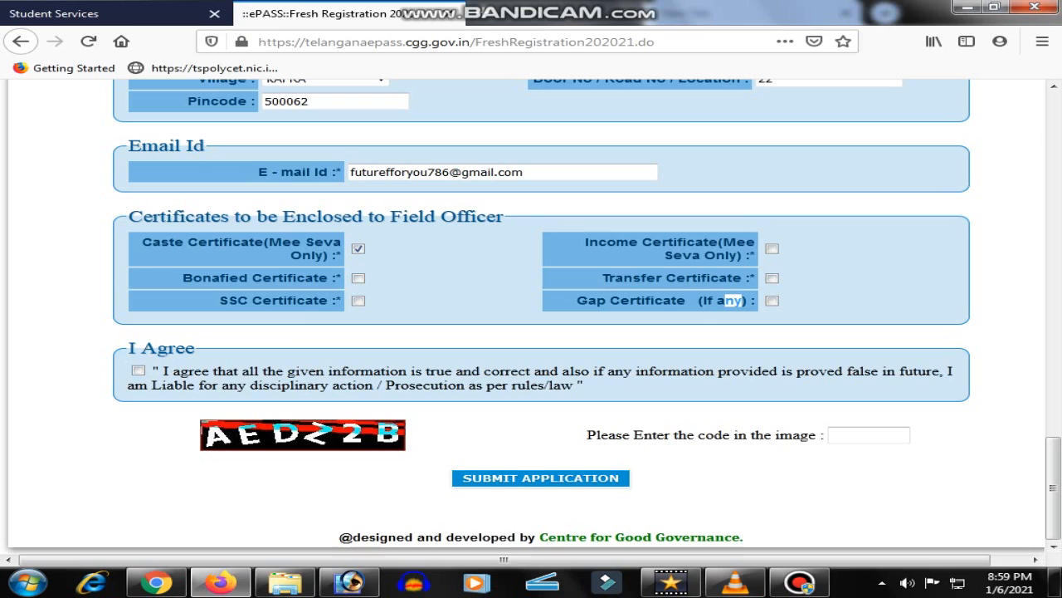
pyautogui.click(772, 249)
pyautogui.click(358, 278)
pyautogui.click(772, 278)
pyautogui.click(358, 301)
# Accept the declaration and type the captcha code shown in the image
pyautogui.click(139, 371)
pyautogui.click(869, 434)
pyautogui.write('AEDZZ')
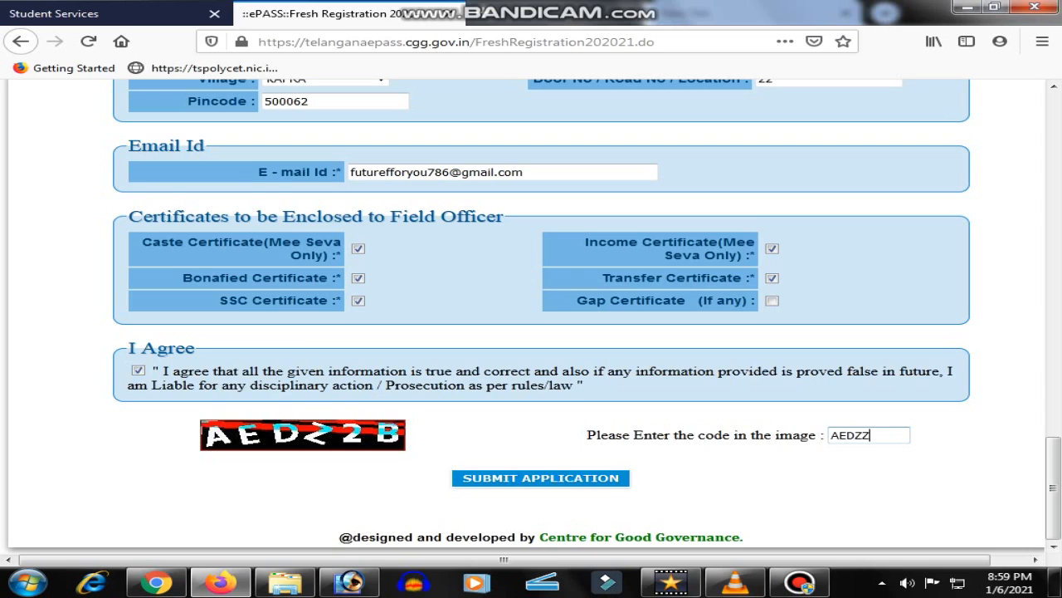
pyautogui.write('2')
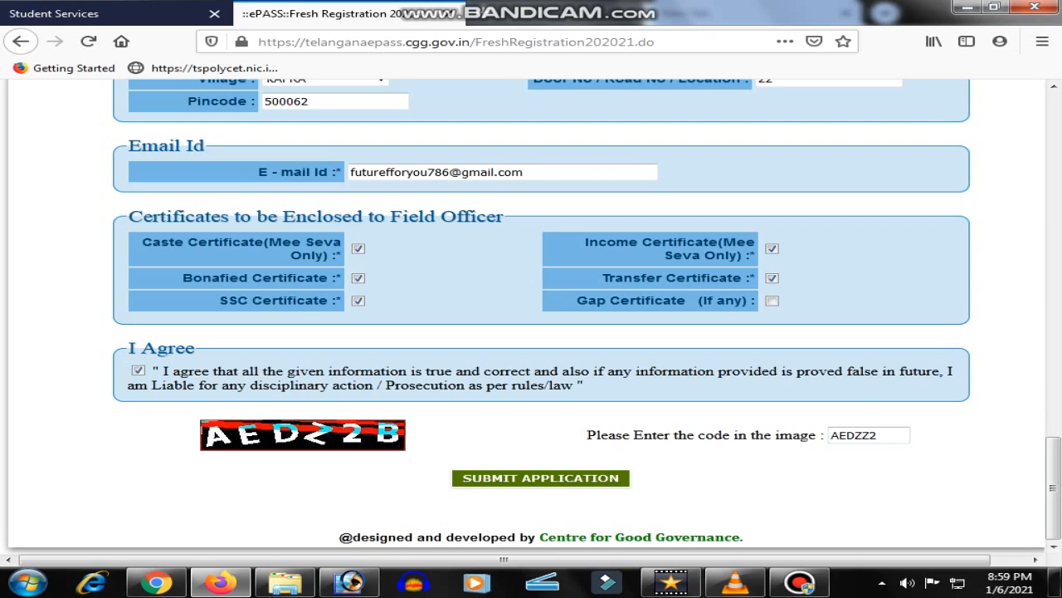
pyautogui.click(540, 477)
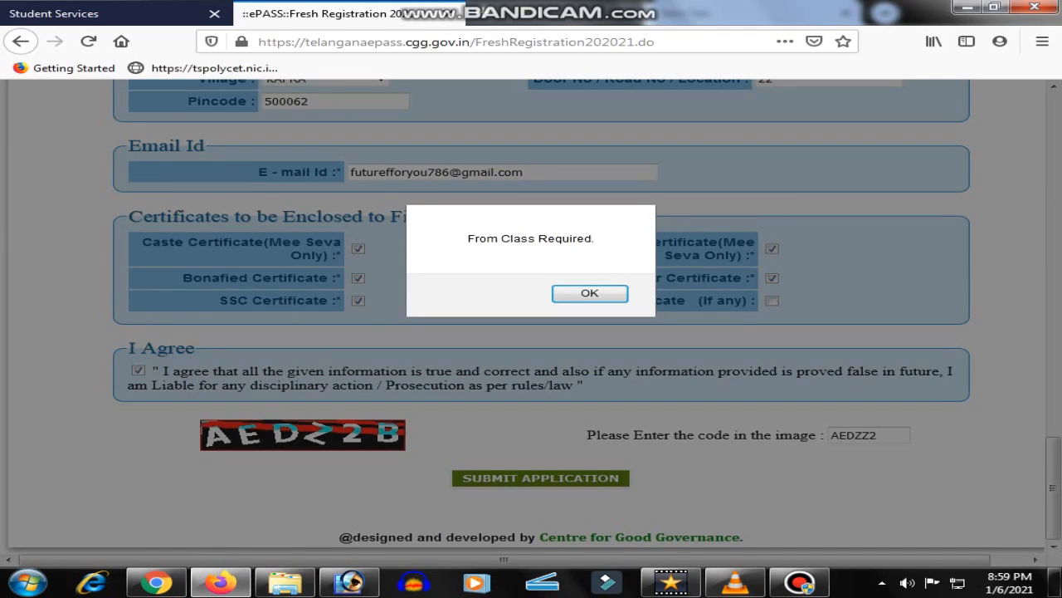
pyautogui.press('Return')
pyautogui.scroll(-5, 531, 315)
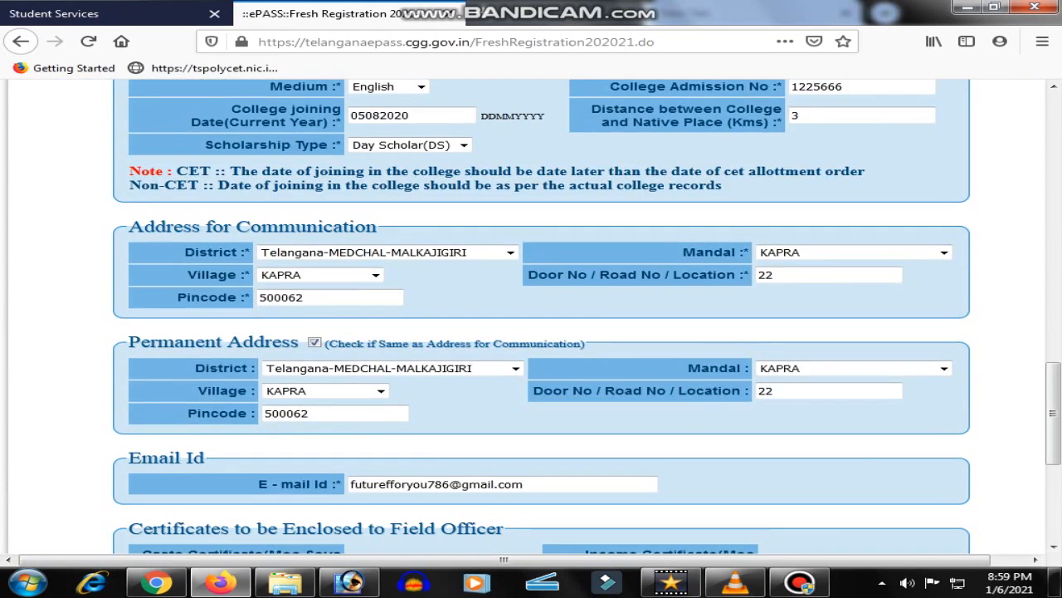
pyautogui.scroll(-6, 531, 315)
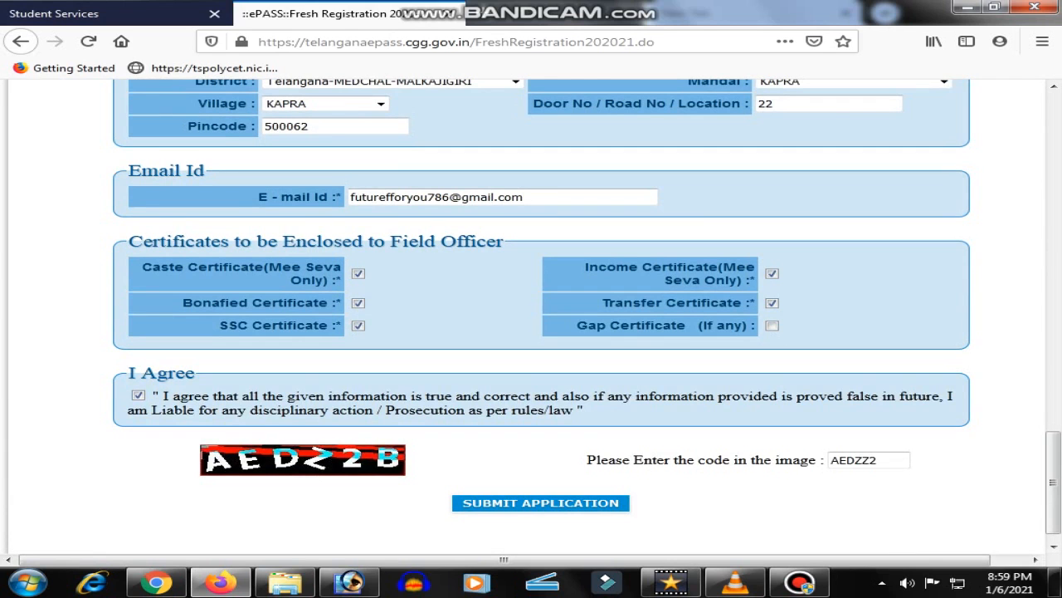
# Choose 6th Class as the first row's From Period, dismissing the class-order warning
pyautogui.scroll(8, 531, 315)
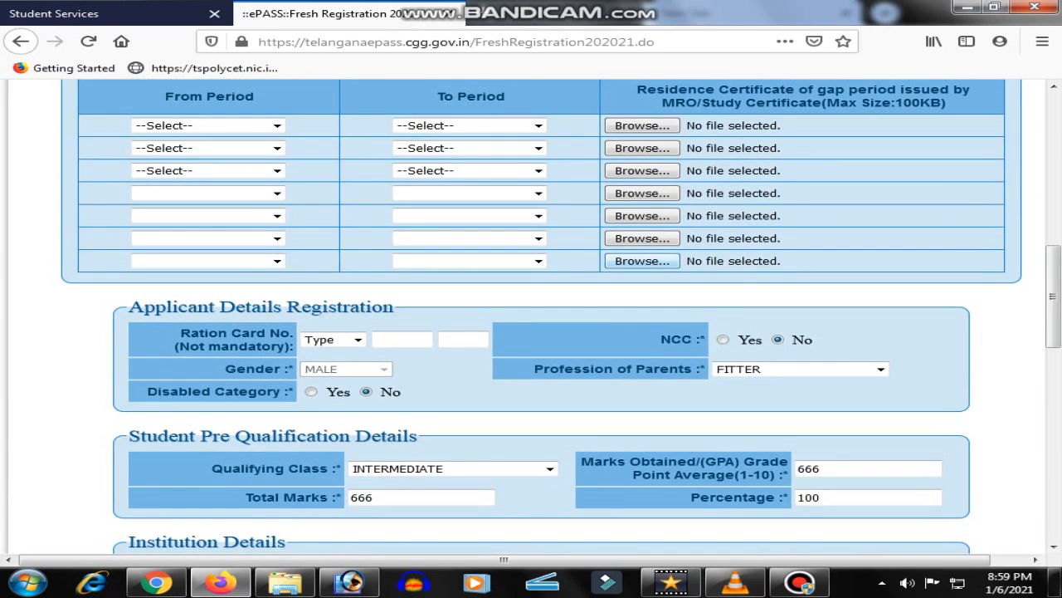
pyautogui.scroll(6, 531, 315)
pyautogui.scroll(-5, 531, 315)
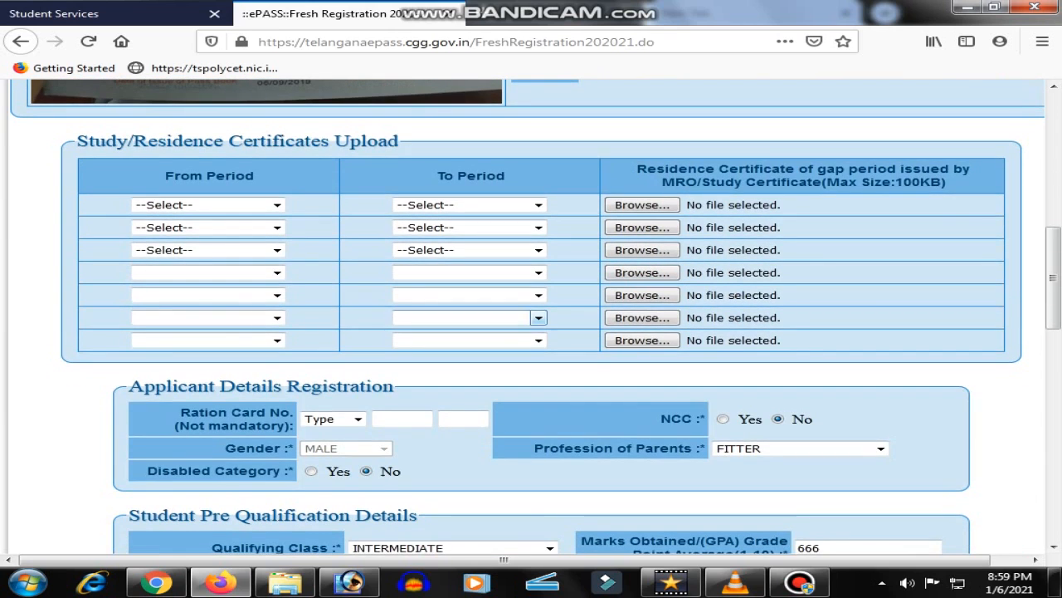
pyautogui.moveTo(78, 141); pyautogui.dragTo(329, 175)
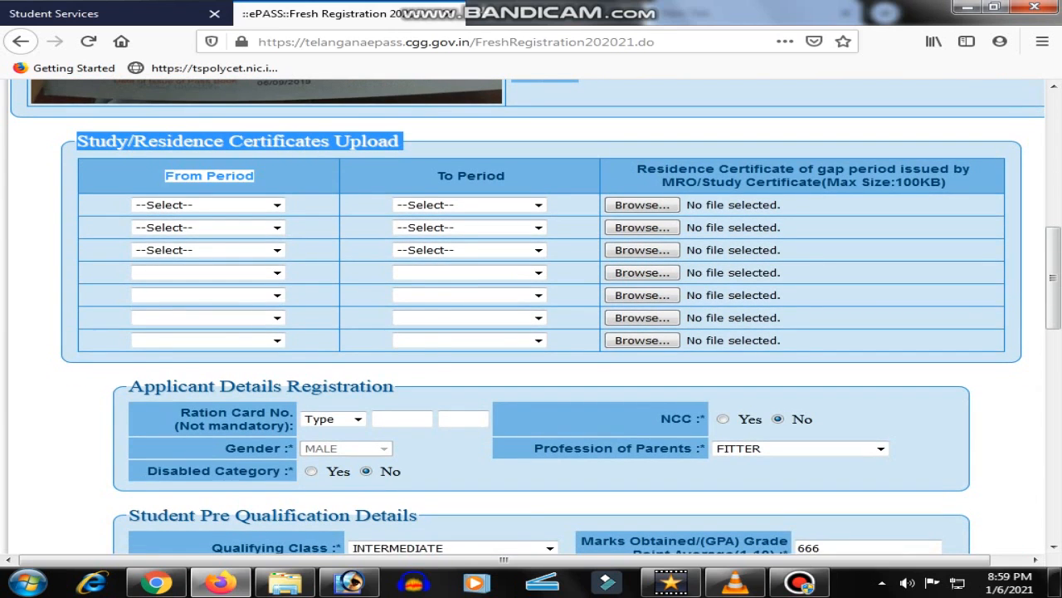
pyautogui.click(277, 205)
pyautogui.click(199, 242)
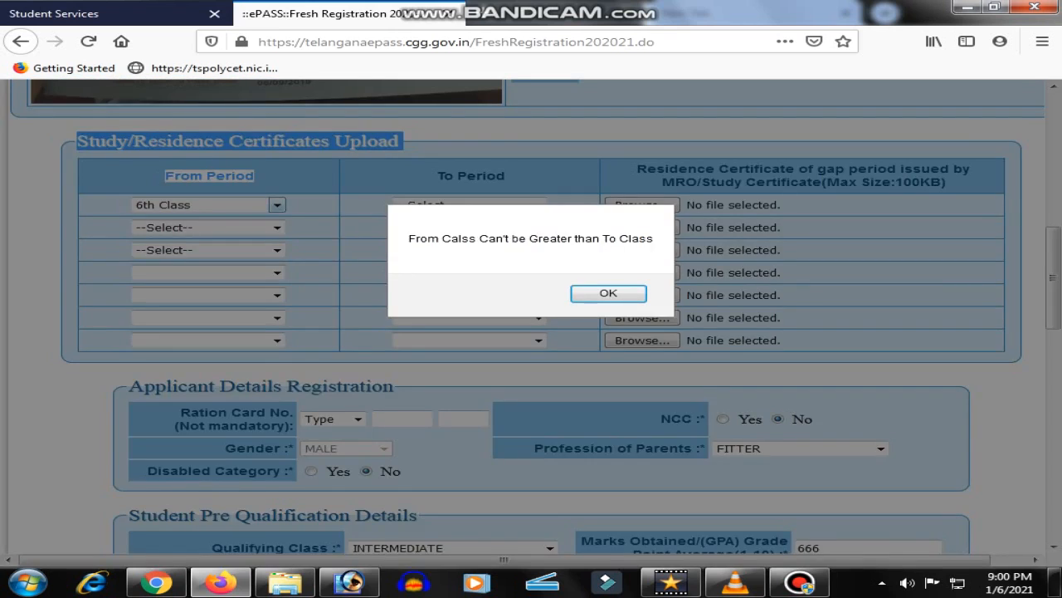
pyautogui.click(609, 293)
# Set the first row's To Period to Inter/Diploma/ITI/Integrated Course 2nd Year
pyautogui.click(539, 205)
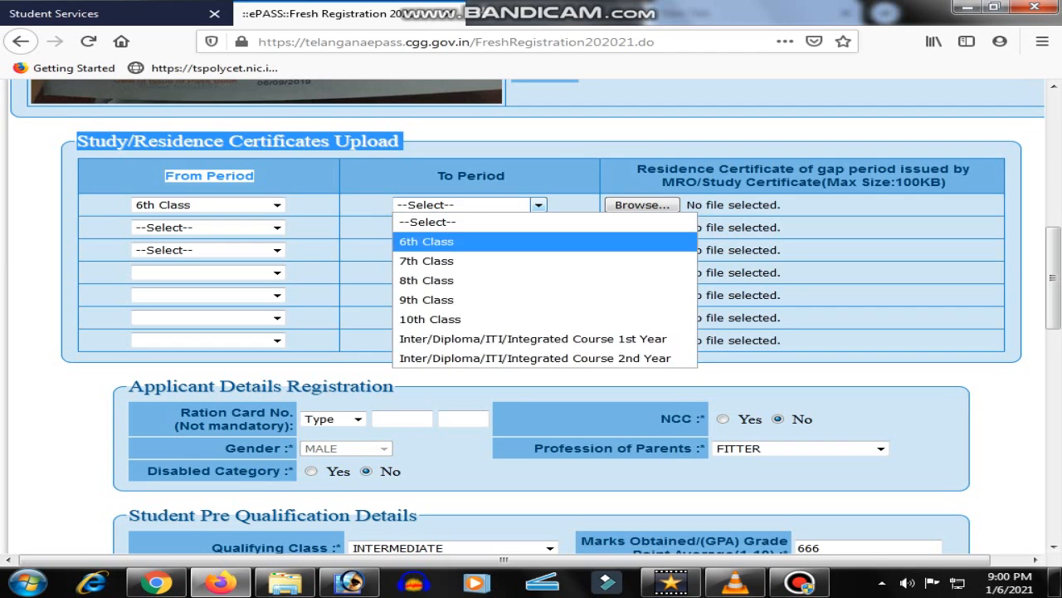
pyautogui.click(536, 357)
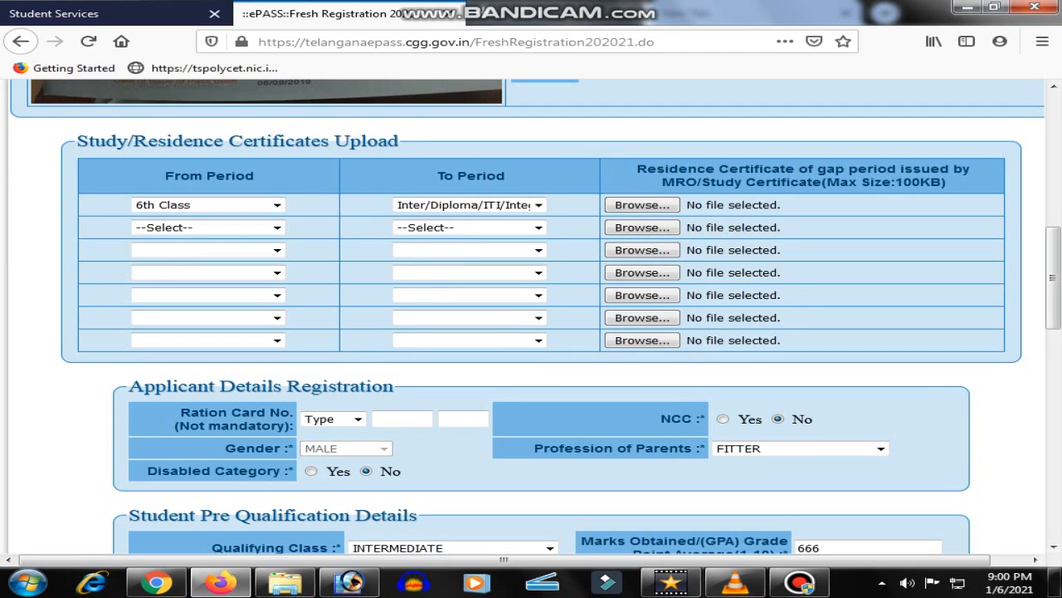
pyautogui.scroll(3, 532, 315)
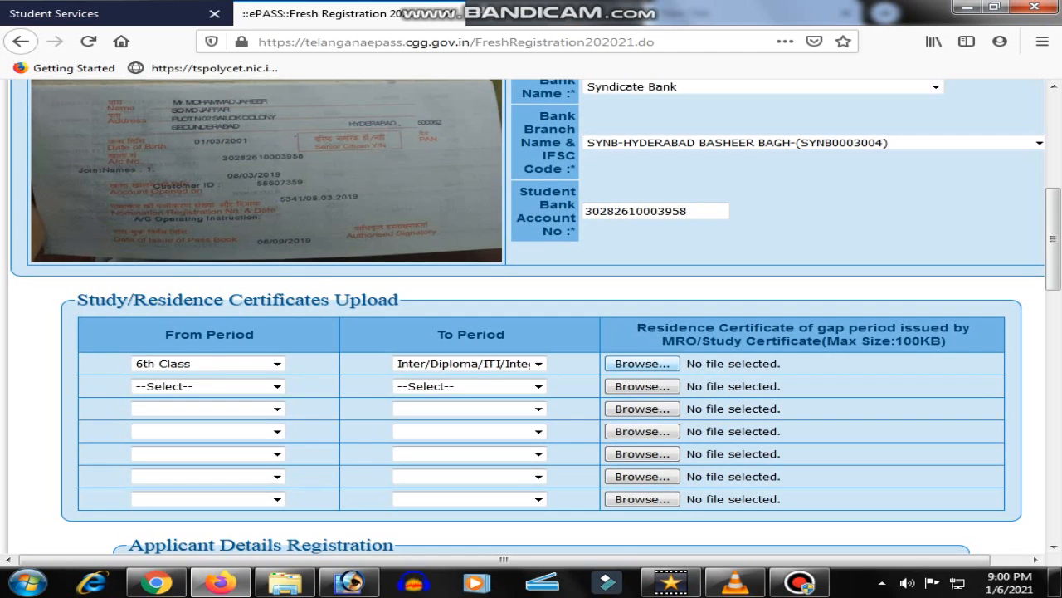
pyautogui.scroll(7, 531, 315)
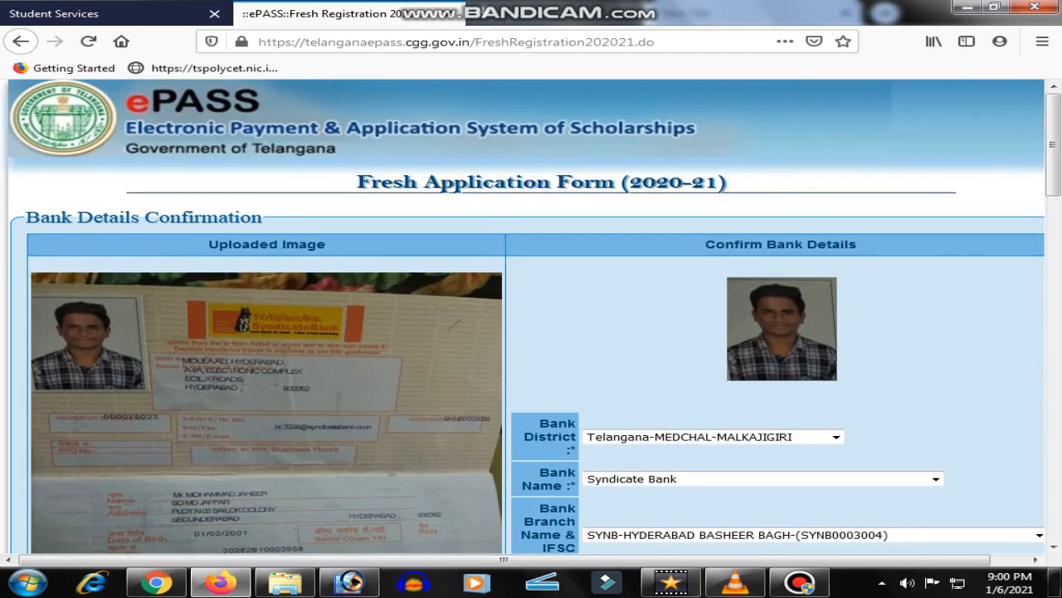
pyautogui.scroll(-20, 531, 315)
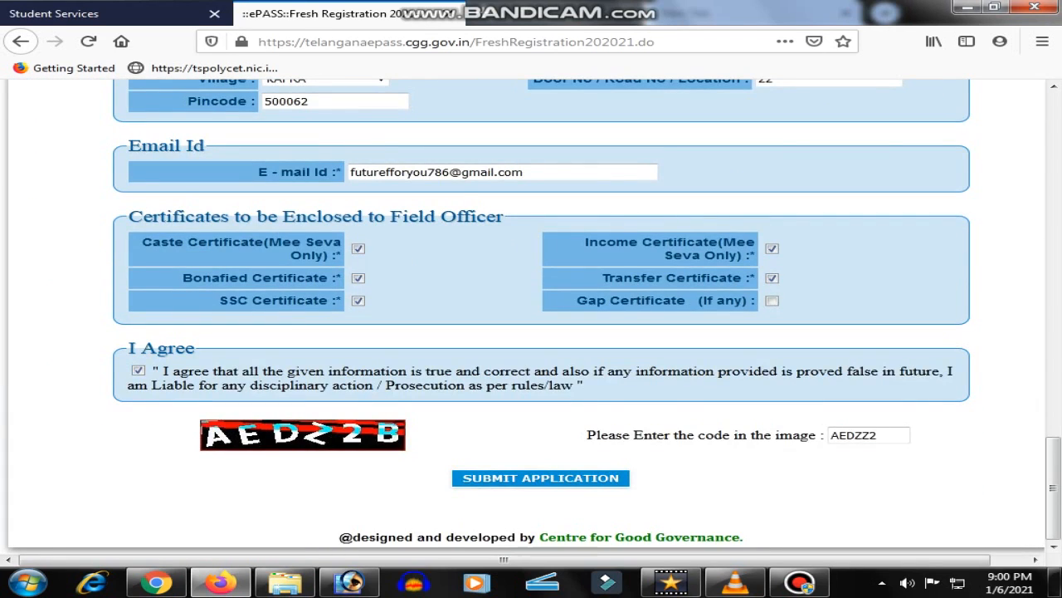
pyautogui.scroll(3, 531, 315)
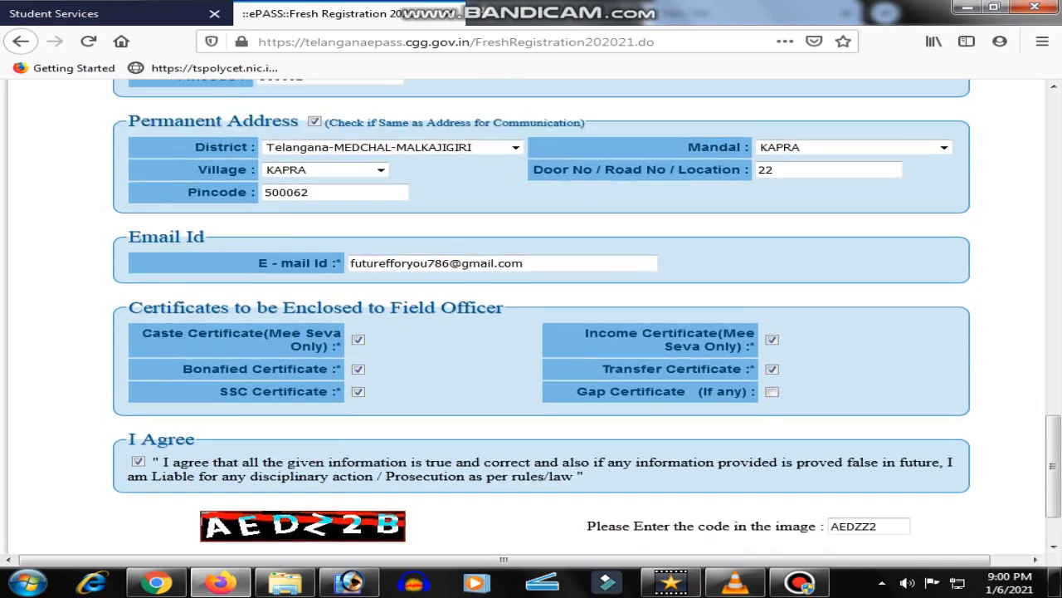
pyautogui.scroll(5, 531, 435)
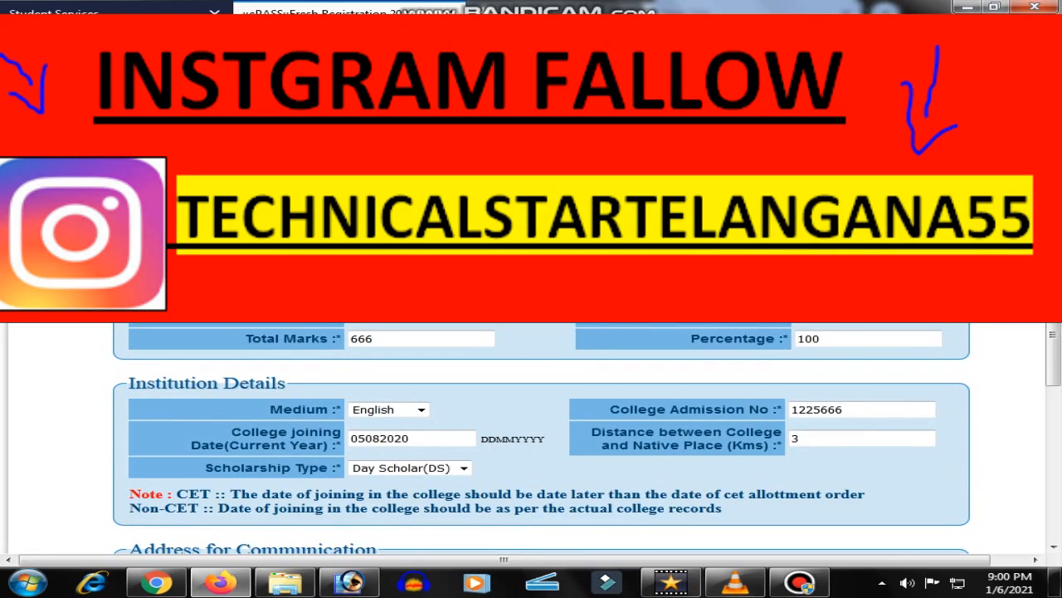
pyautogui.scroll(10, 531, 436)
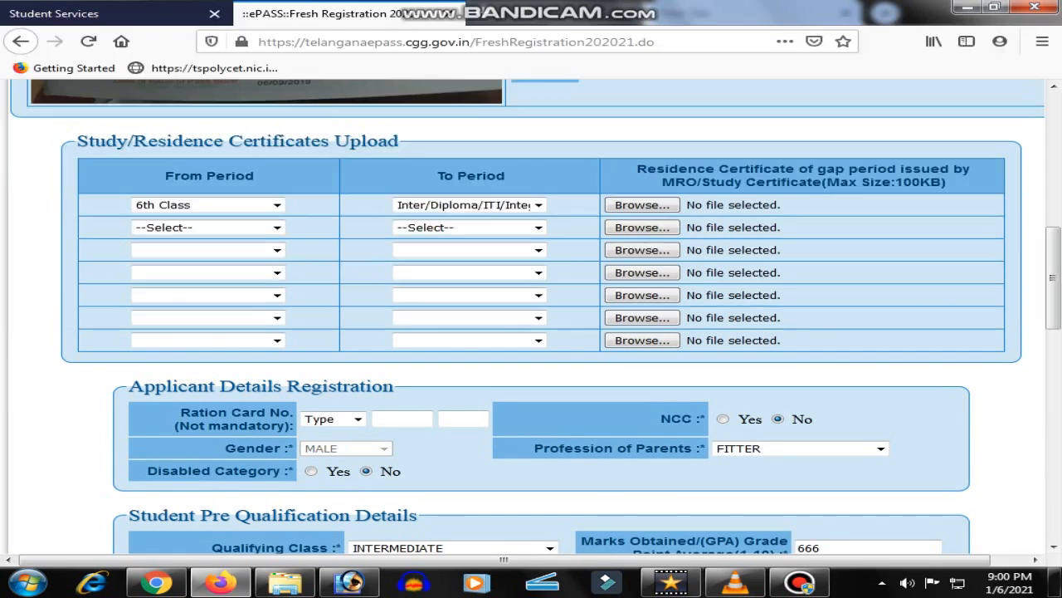
pyautogui.scroll(-15, 531, 316)
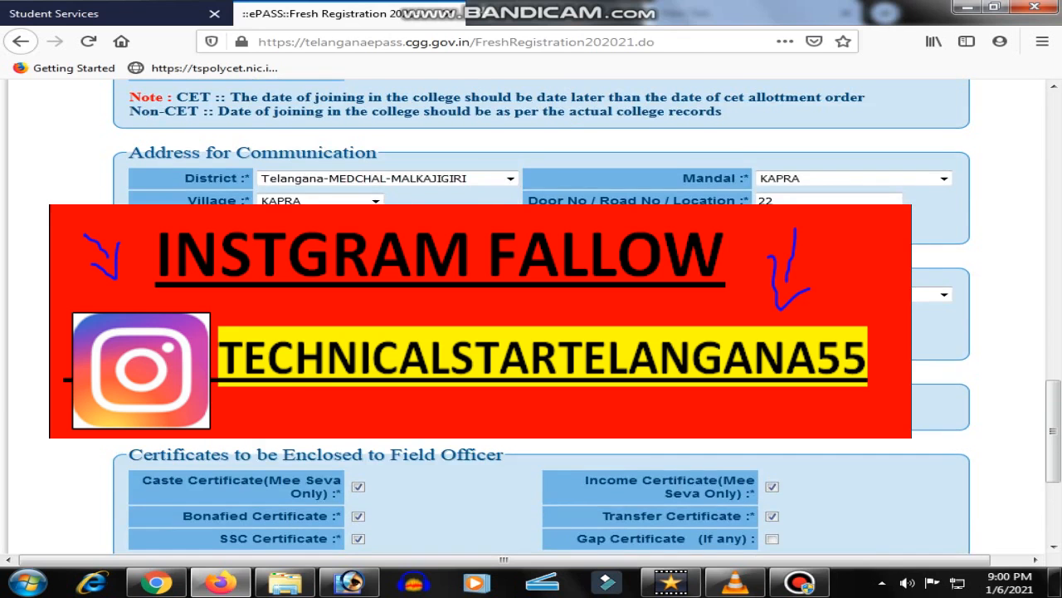
pyautogui.scroll(4, 531, 332)
pyautogui.scroll(-10, 532, 332)
pyautogui.scroll(8, 531, 332)
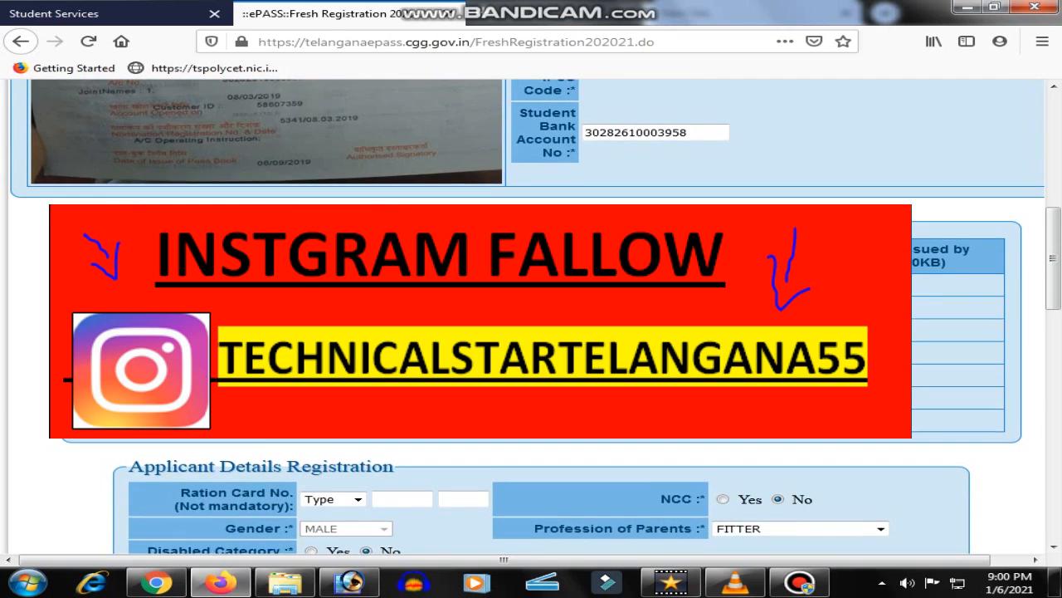
pyautogui.scroll(10, 531, 316)
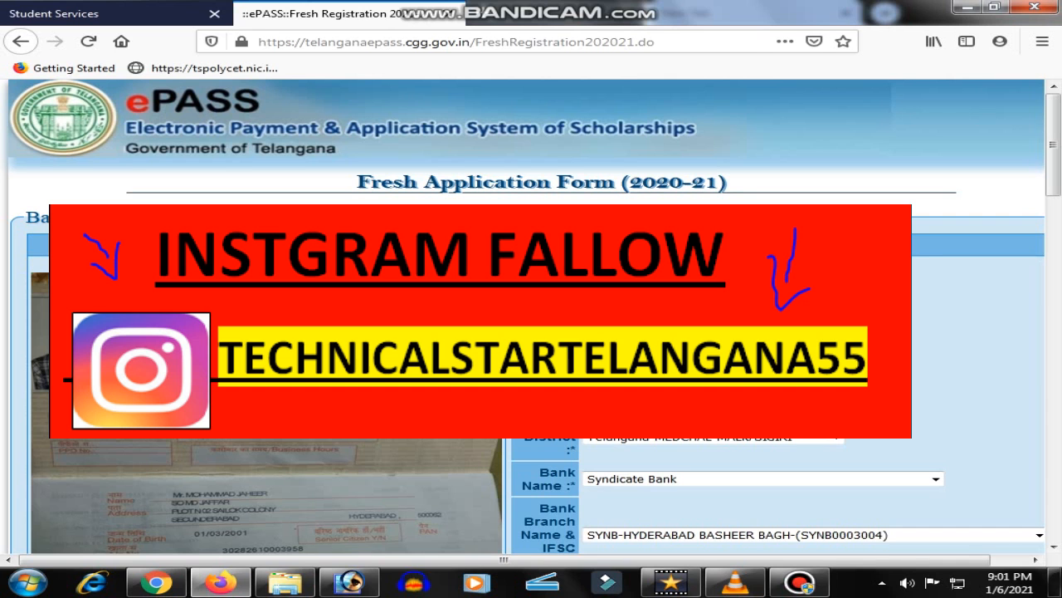
pyautogui.scroll(-10, 531, 332)
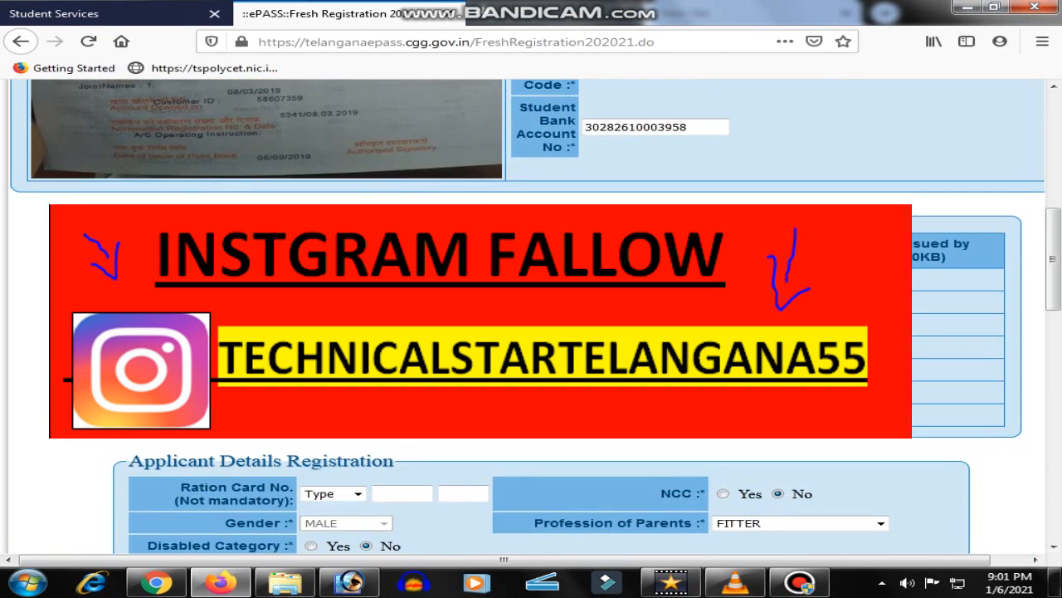
pyautogui.scroll(10, 531, 315)
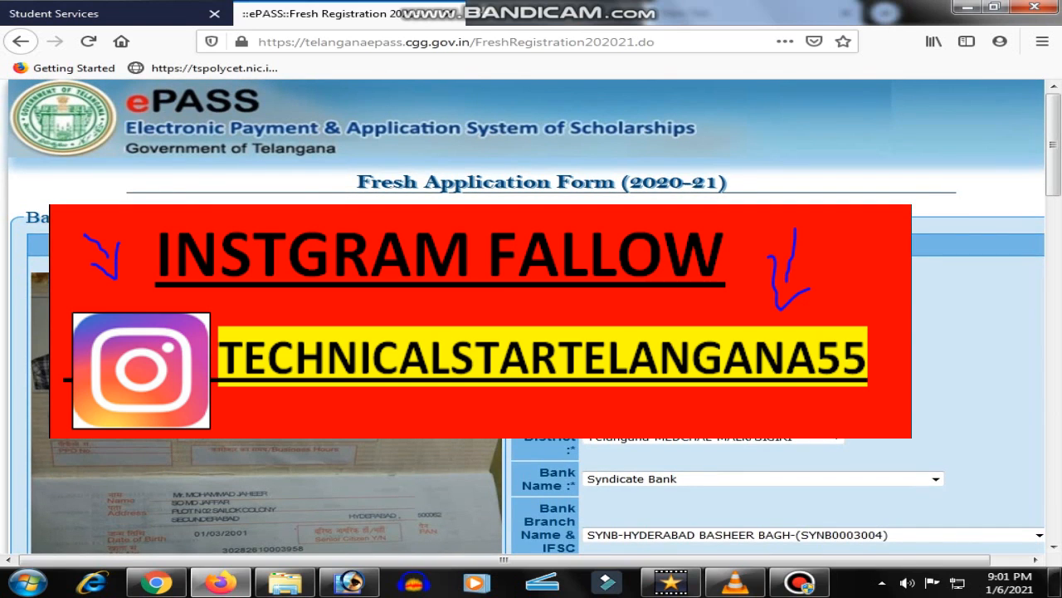
pyautogui.scroll(-3, 531, 315)
pyautogui.scroll(-3, 531, 316)
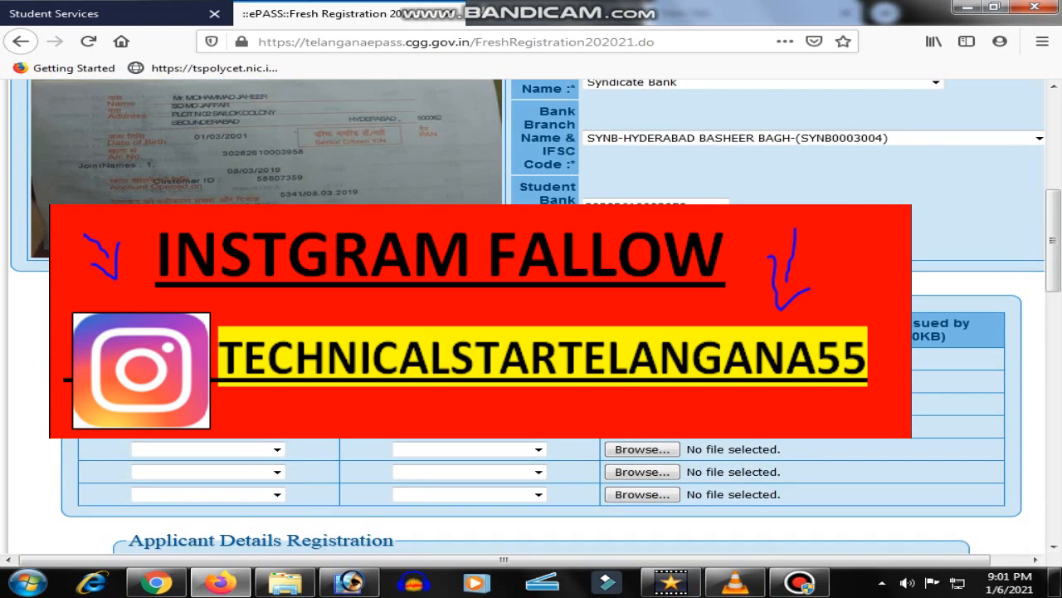